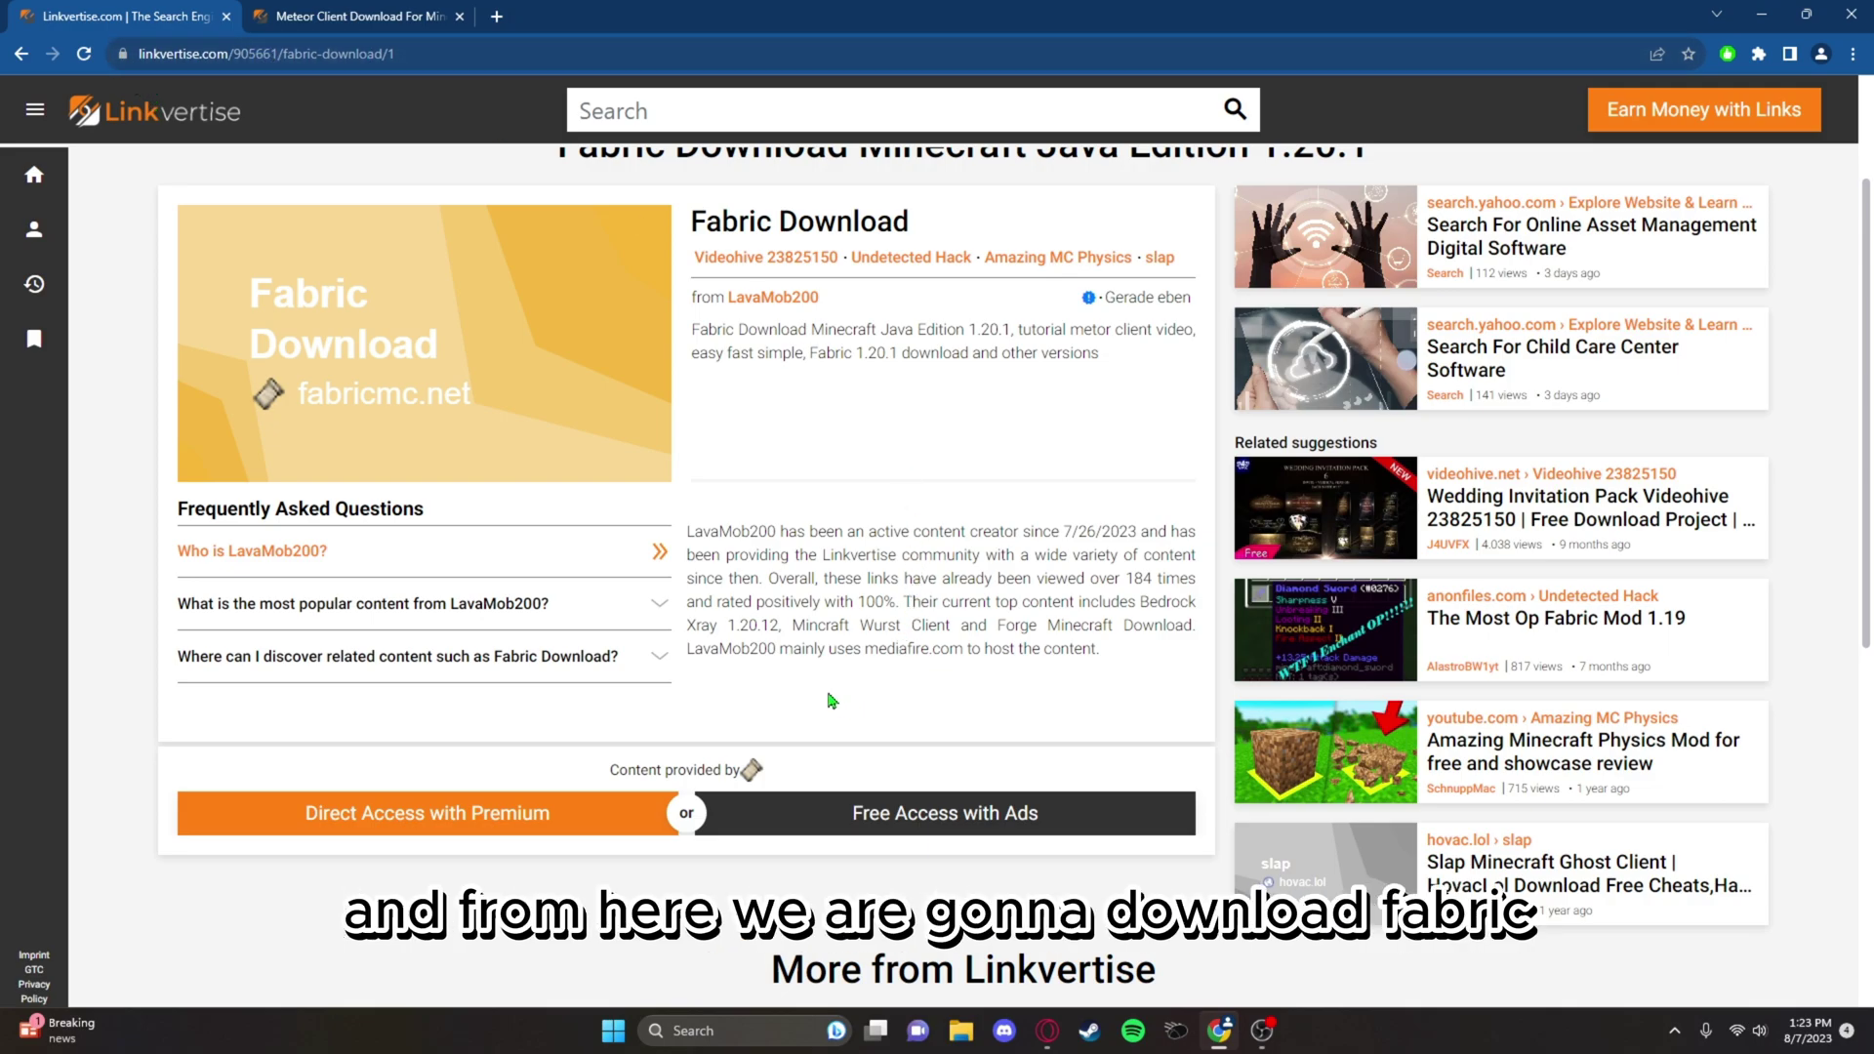
# Take free access with ads for Fabric, skip to the paddle ad, and open its website.
pyautogui.click(925, 826)
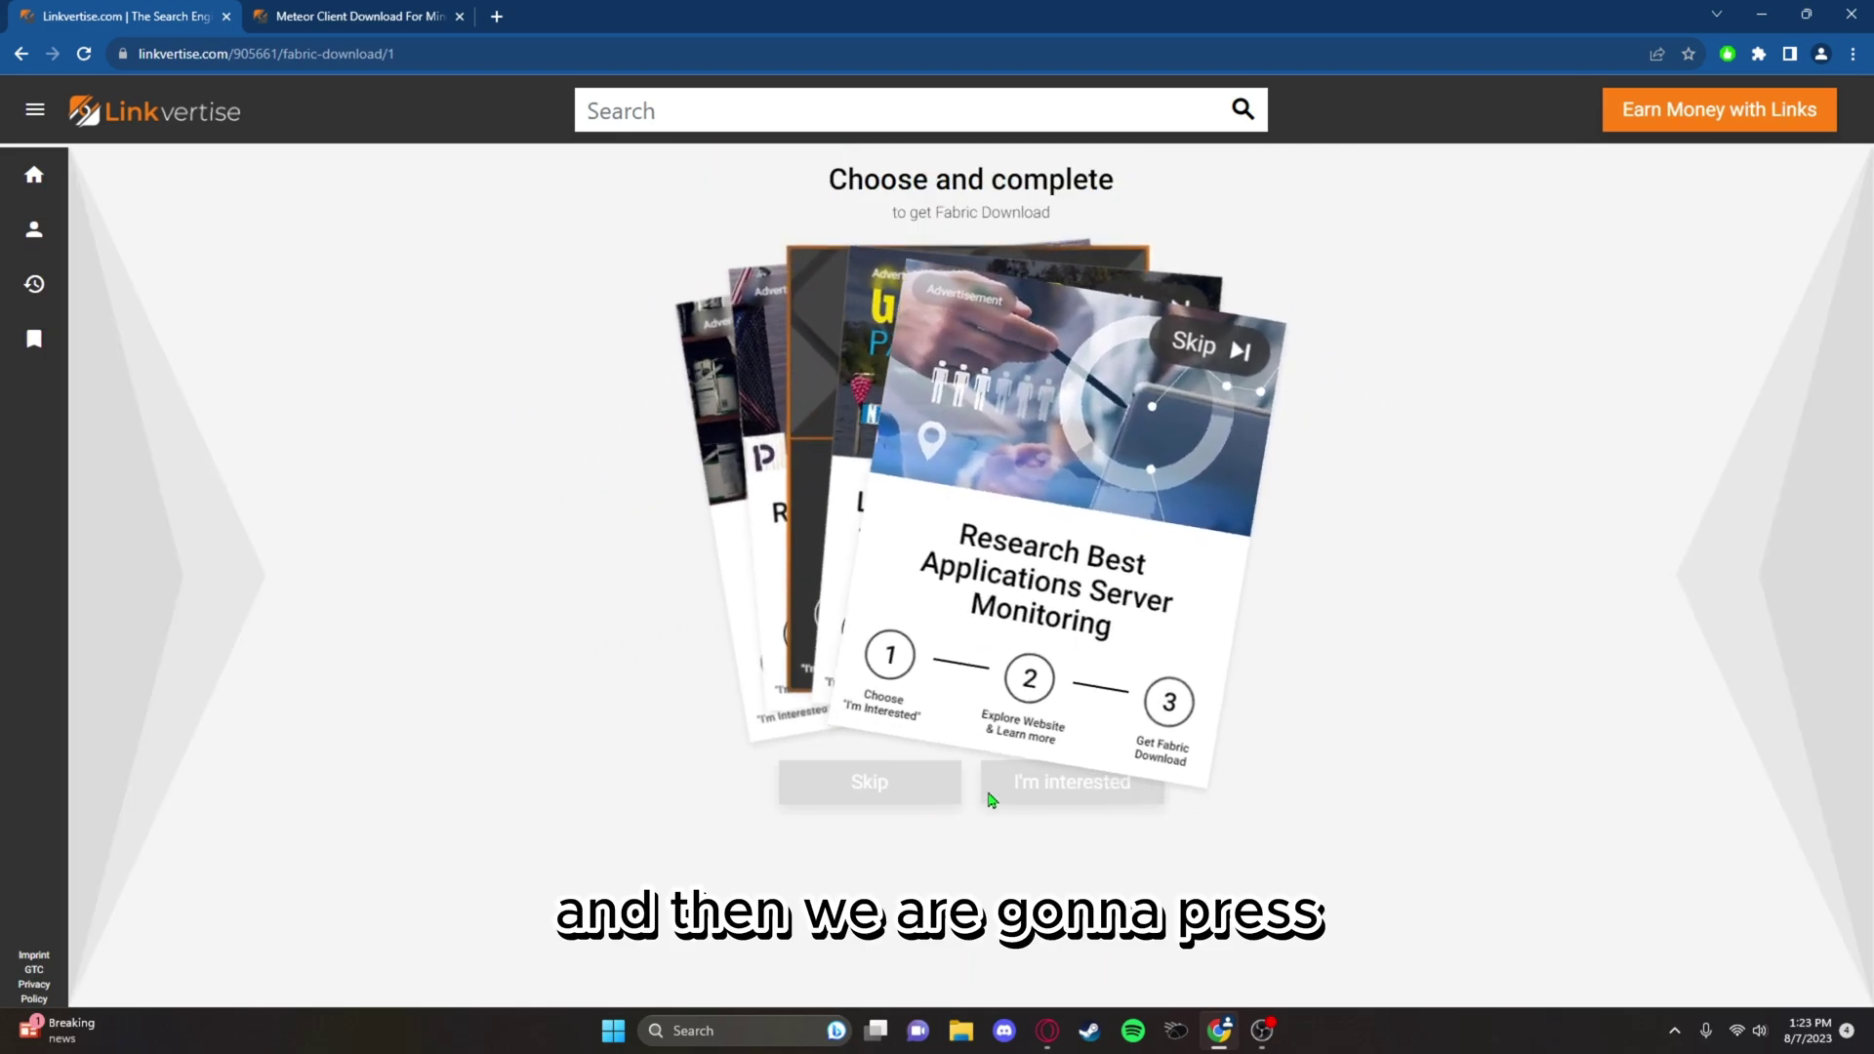
pyautogui.click(926, 780)
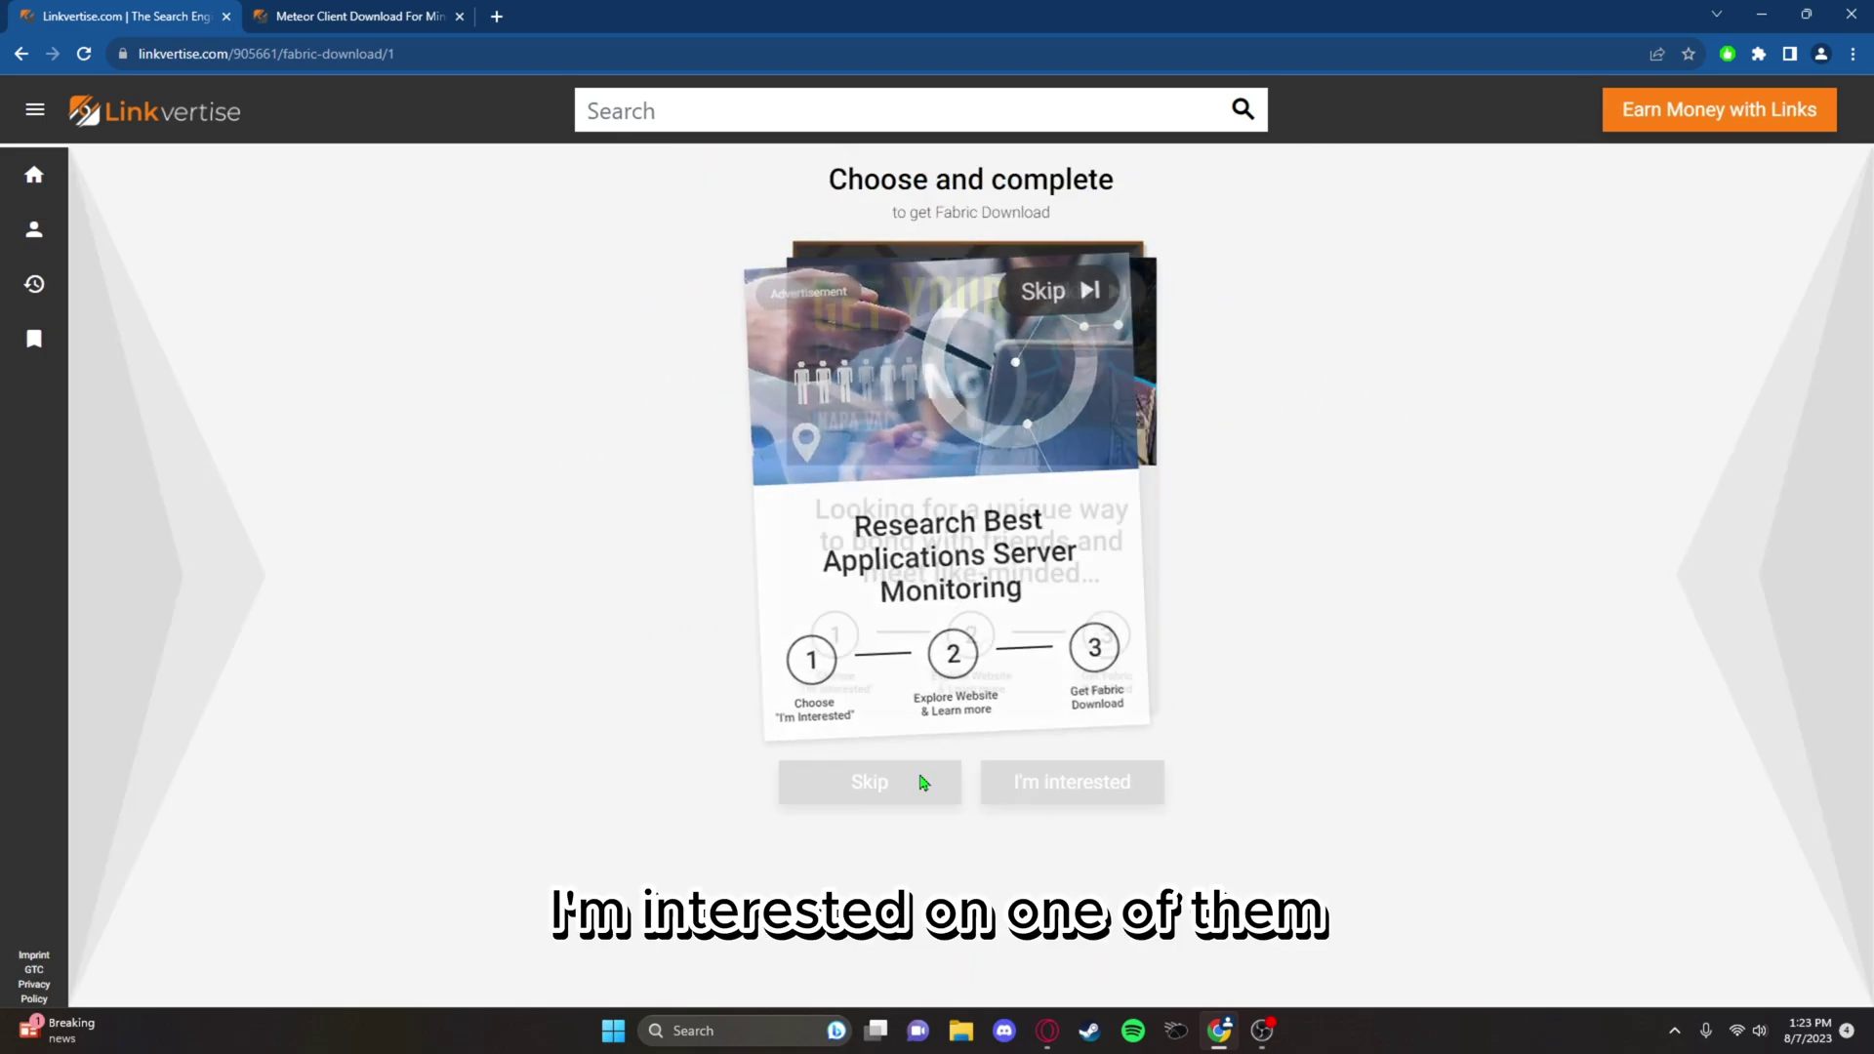
pyautogui.click(1073, 795)
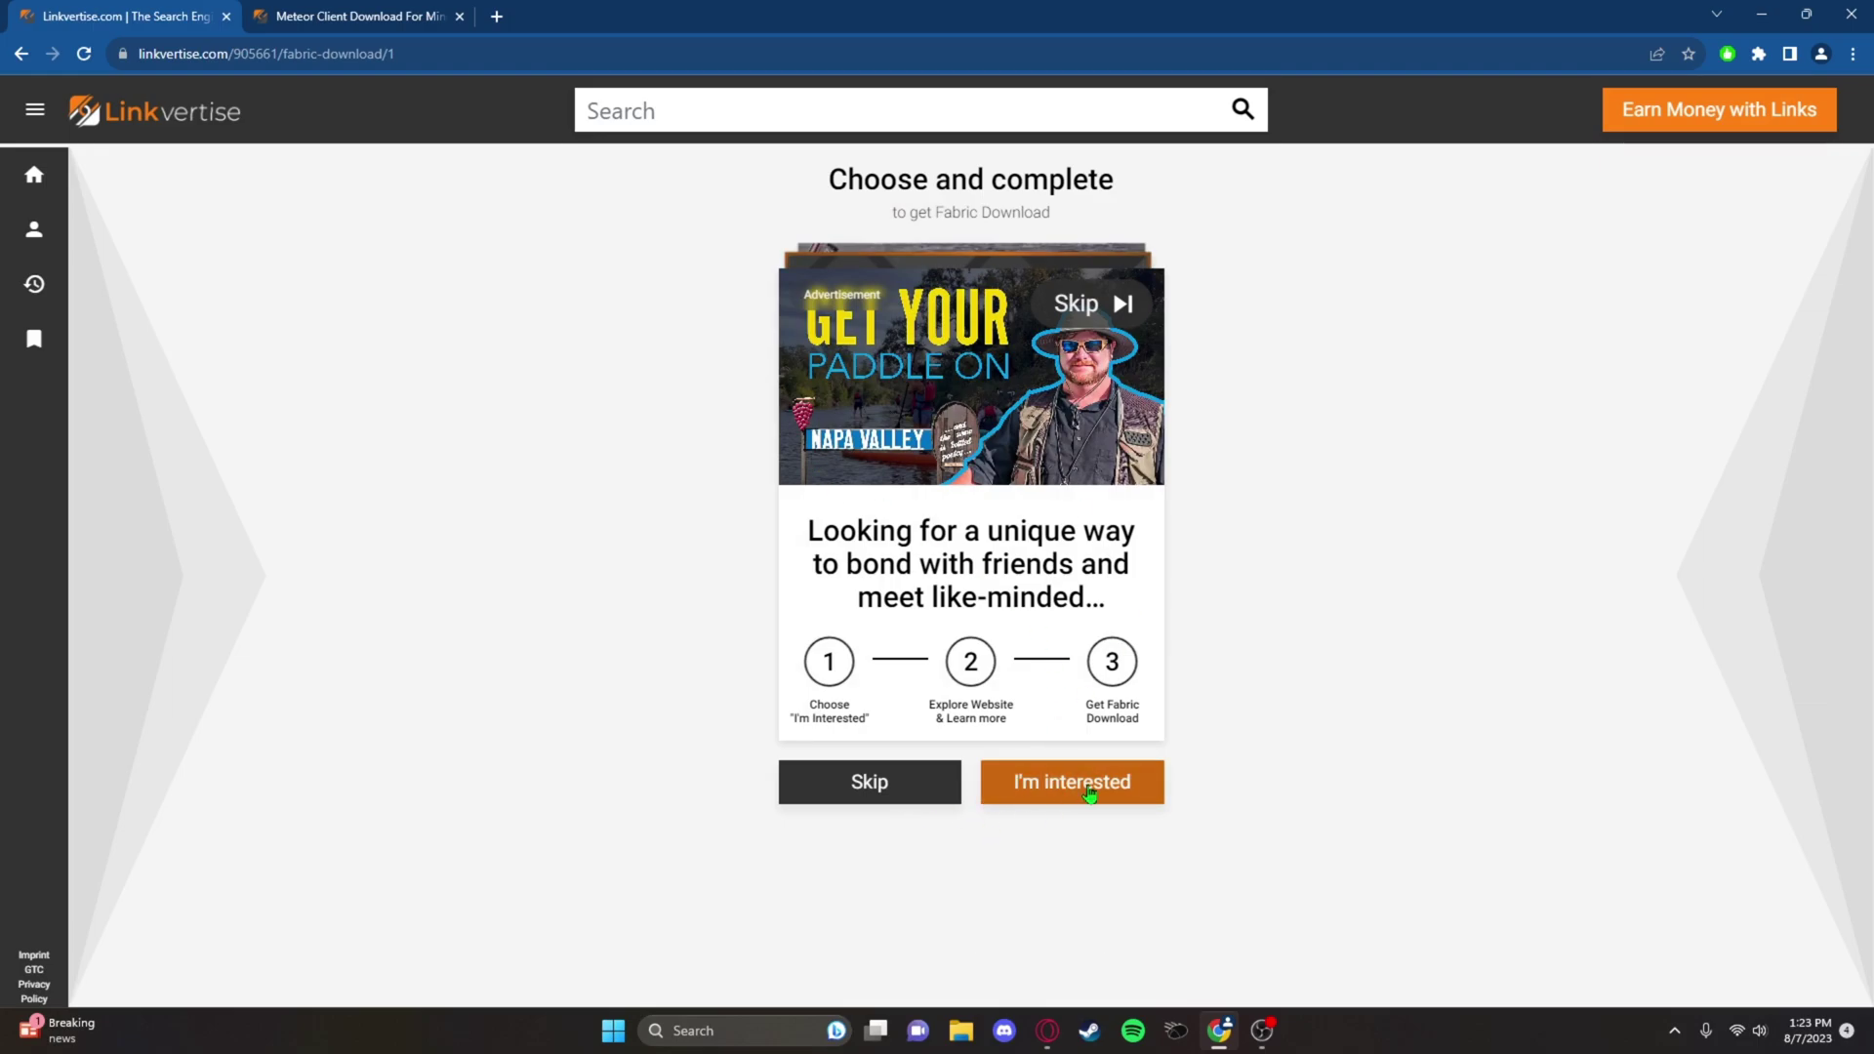
pyautogui.click(947, 776)
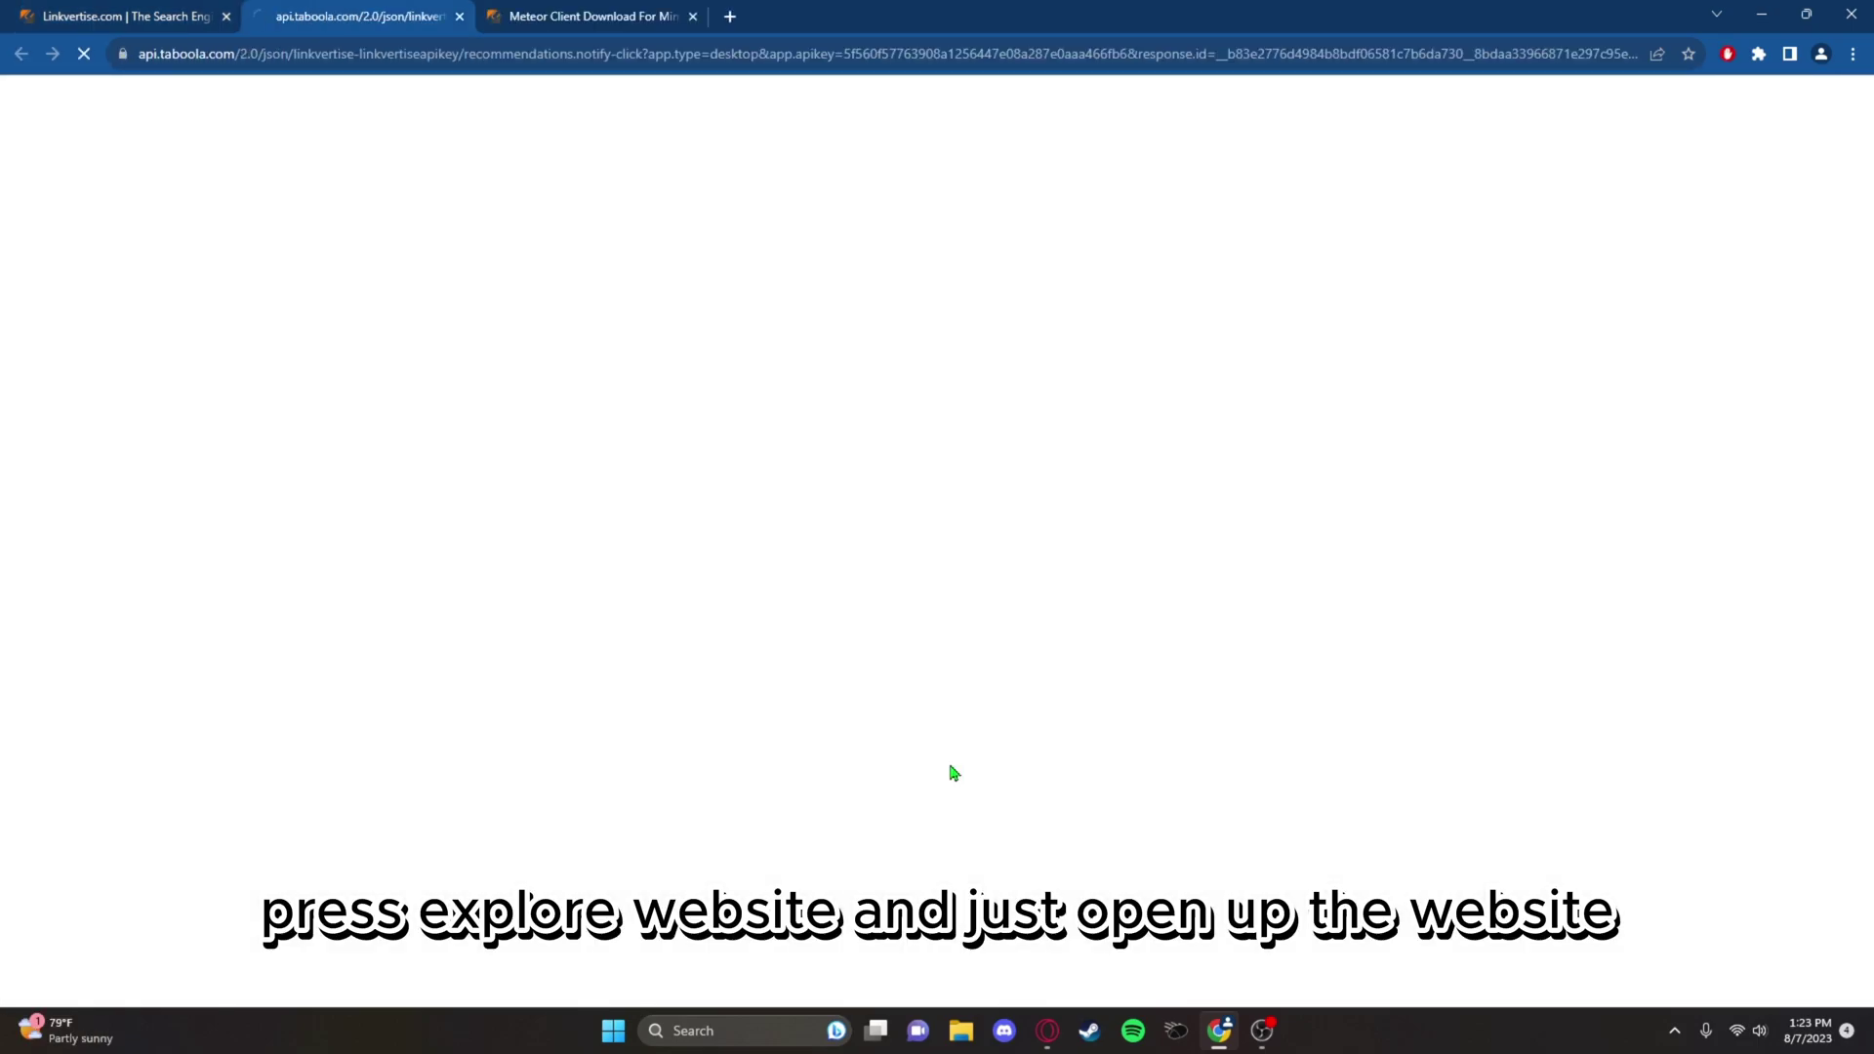
pyautogui.scroll(-4, 1103, 760)
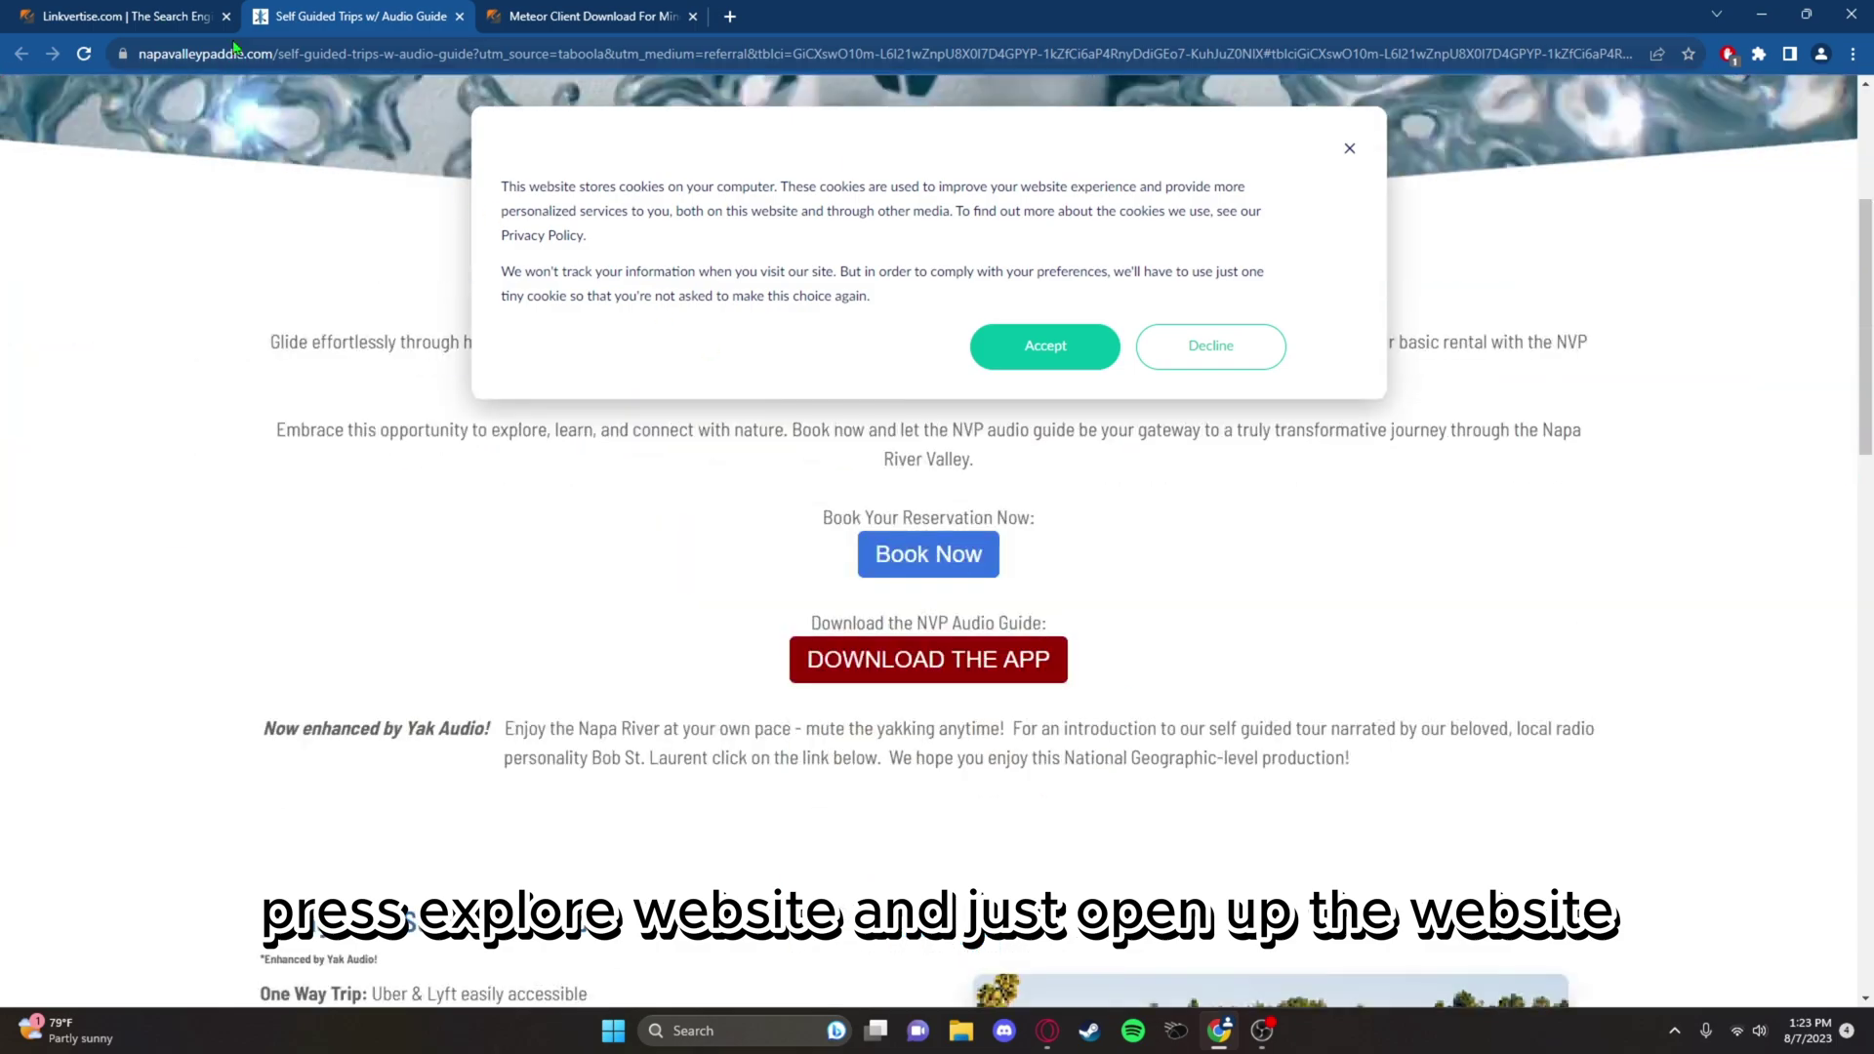
pyautogui.hotkey('ctrl', 'shift', 'Tab')
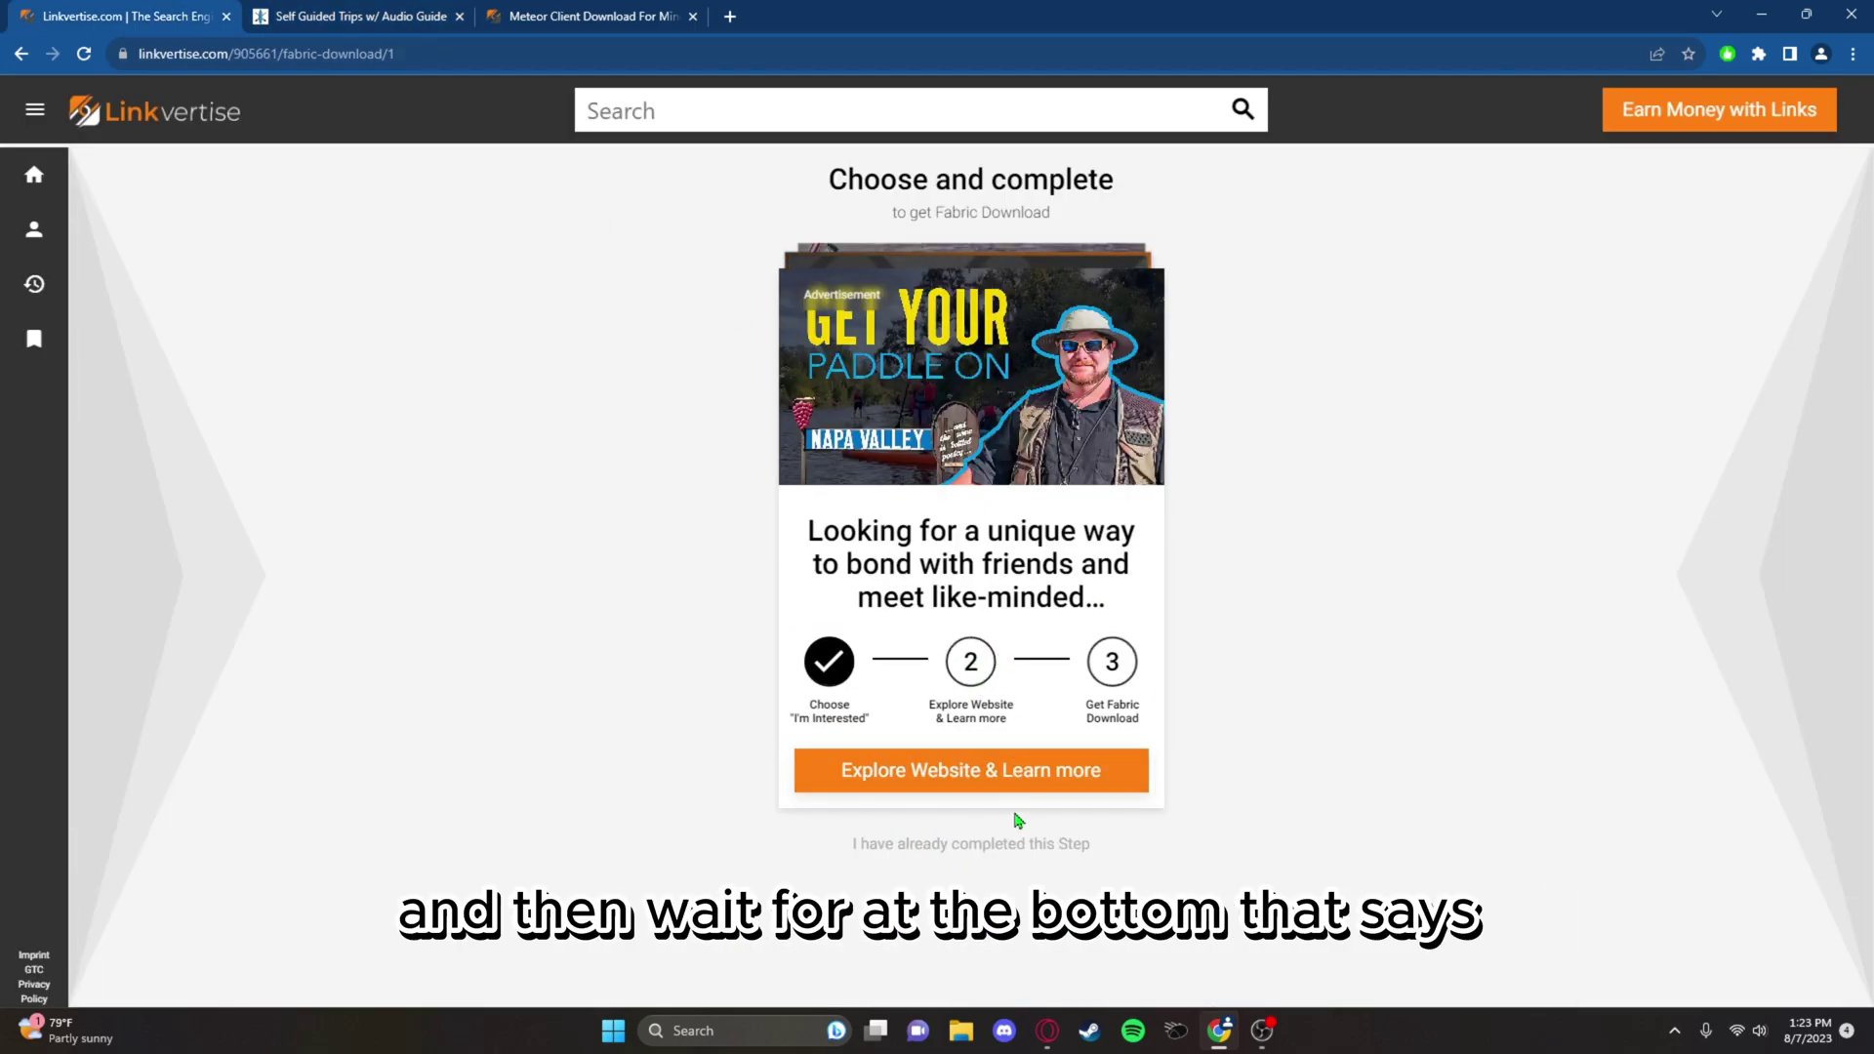
# Confirm the Linkvertise step, close the leftover tabs, and keep the downloaded fabric-installer-0.11.2.jar.
pyautogui.click(960, 845)
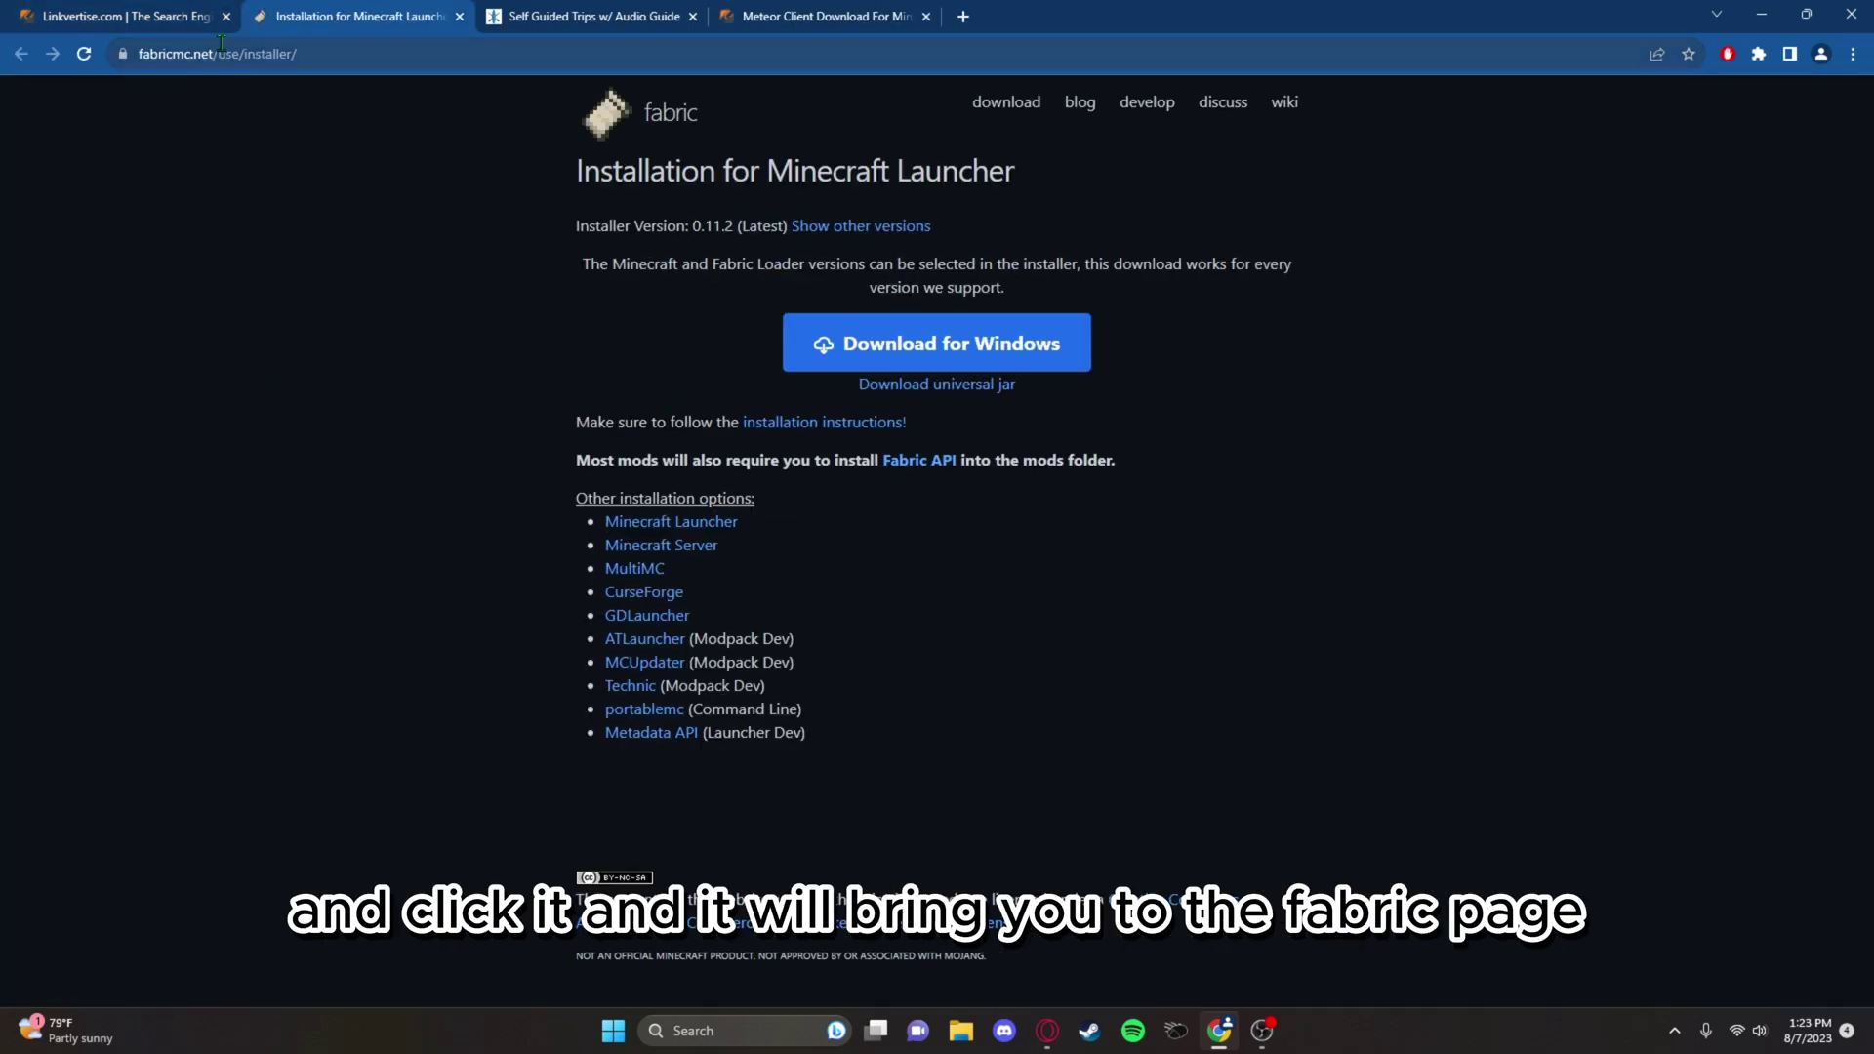
pyautogui.click(226, 17)
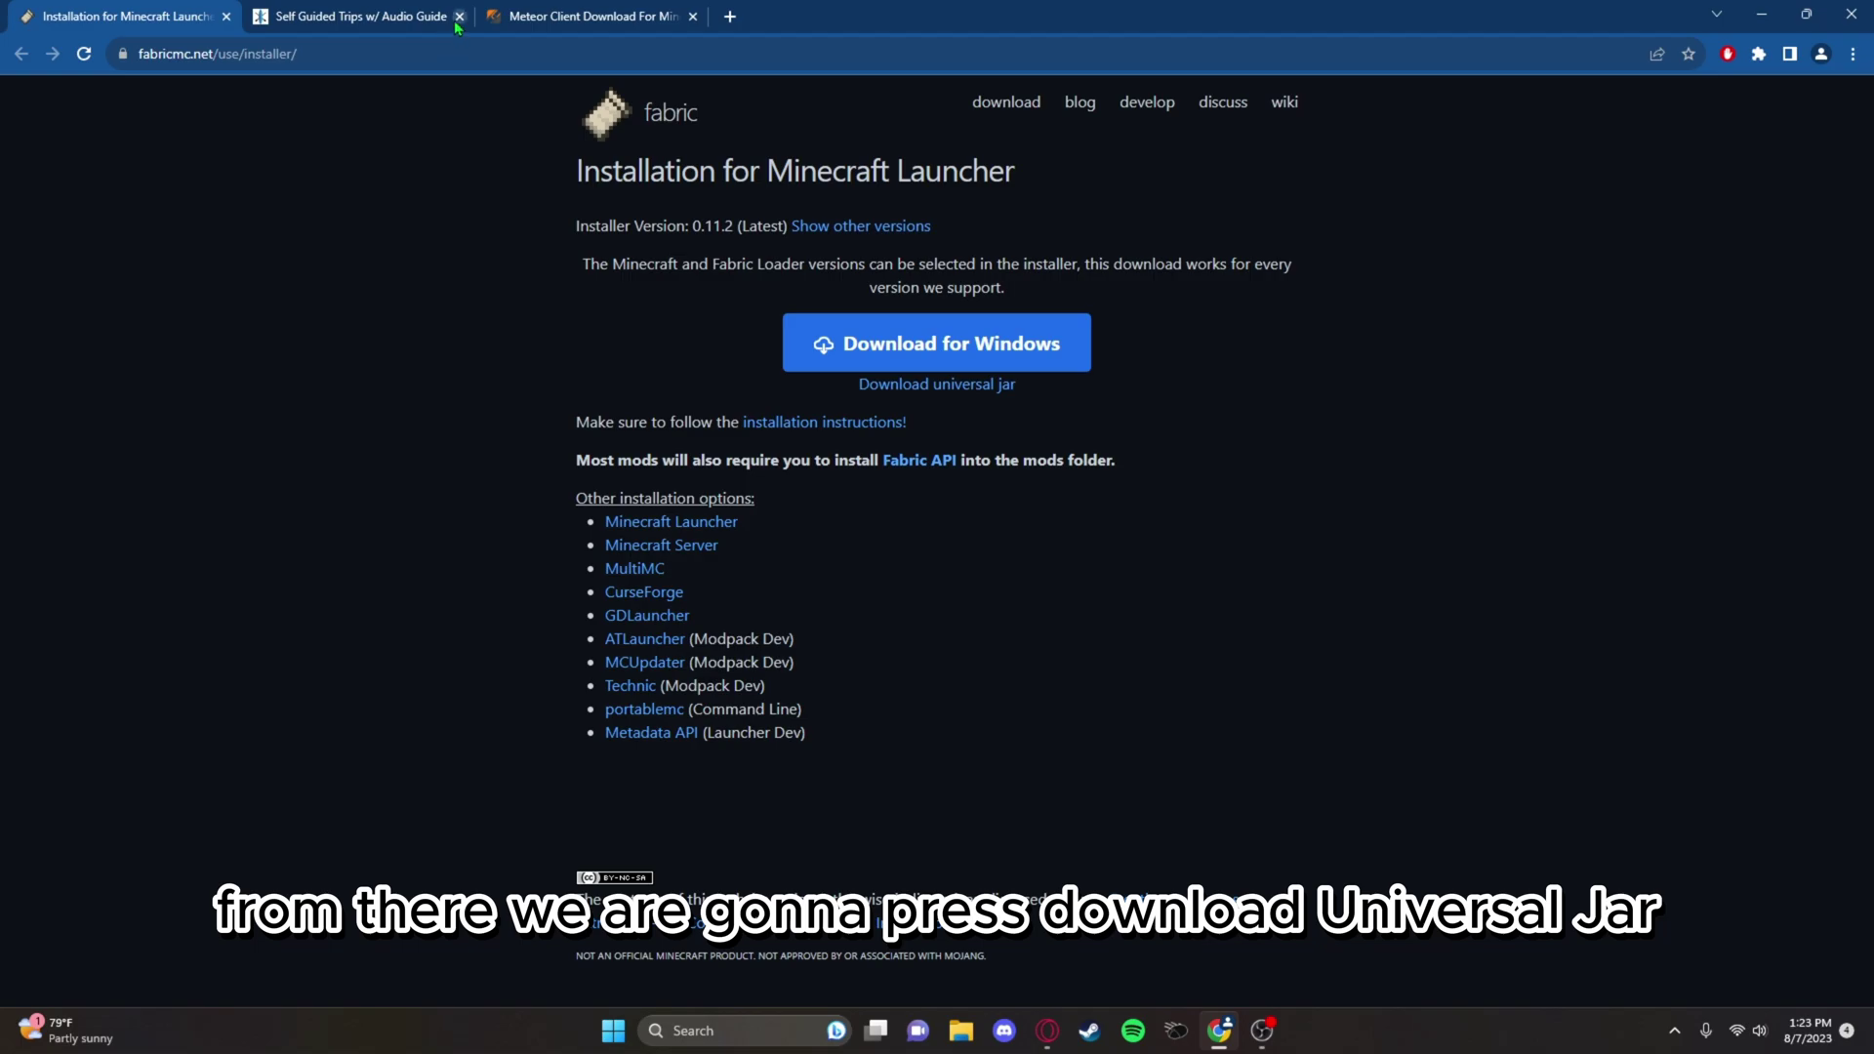
pyautogui.click(457, 18)
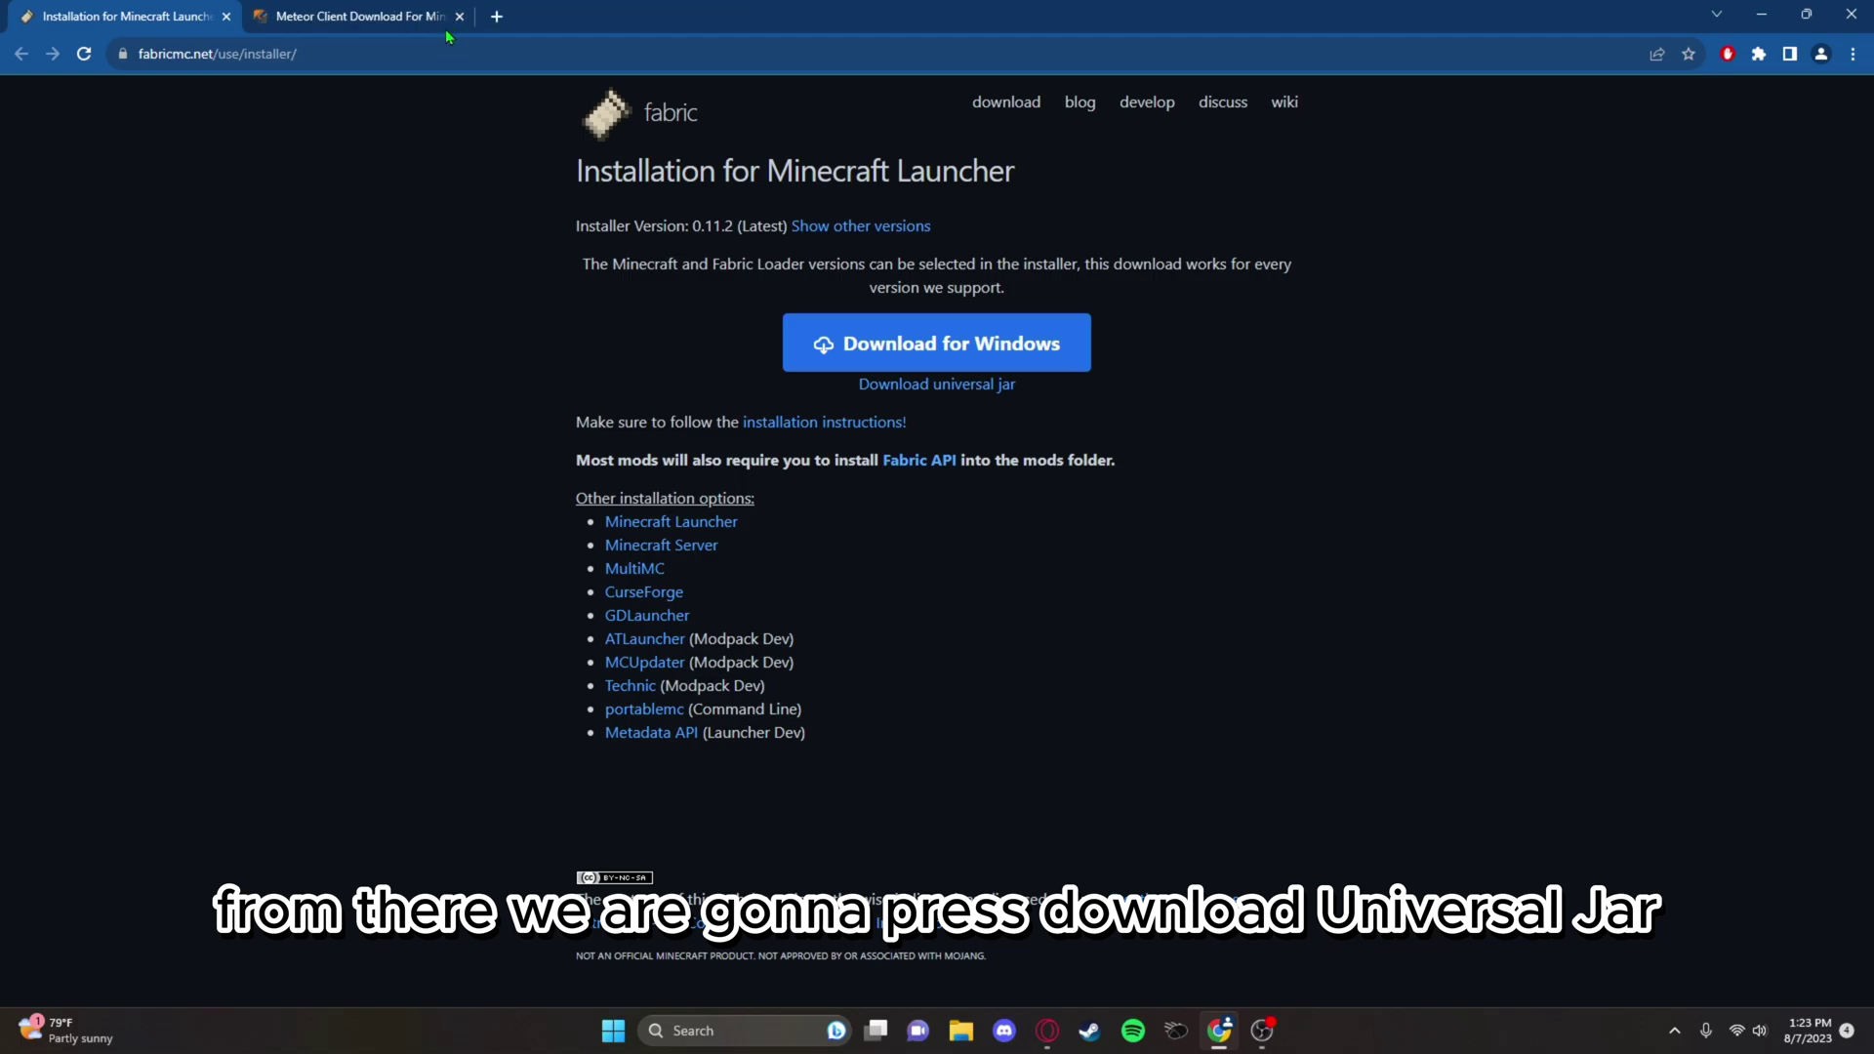
pyautogui.click(972, 389)
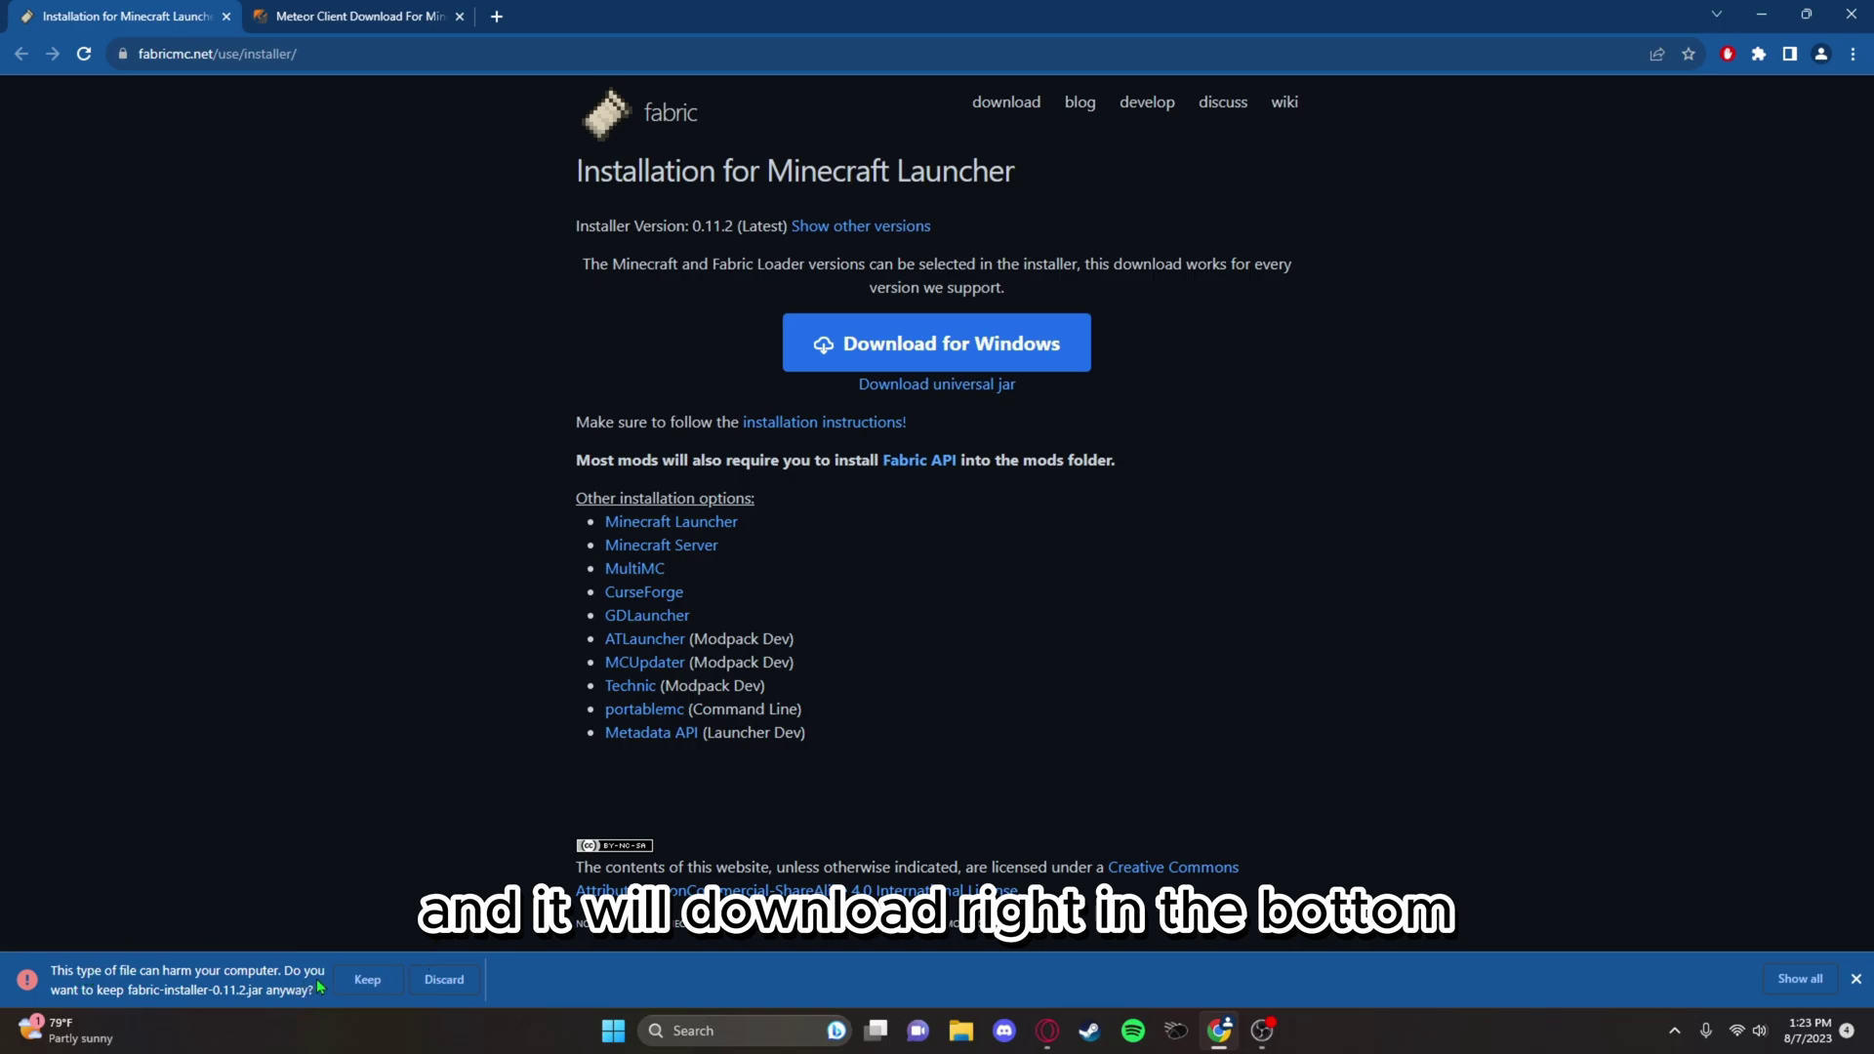
pyautogui.click(368, 981)
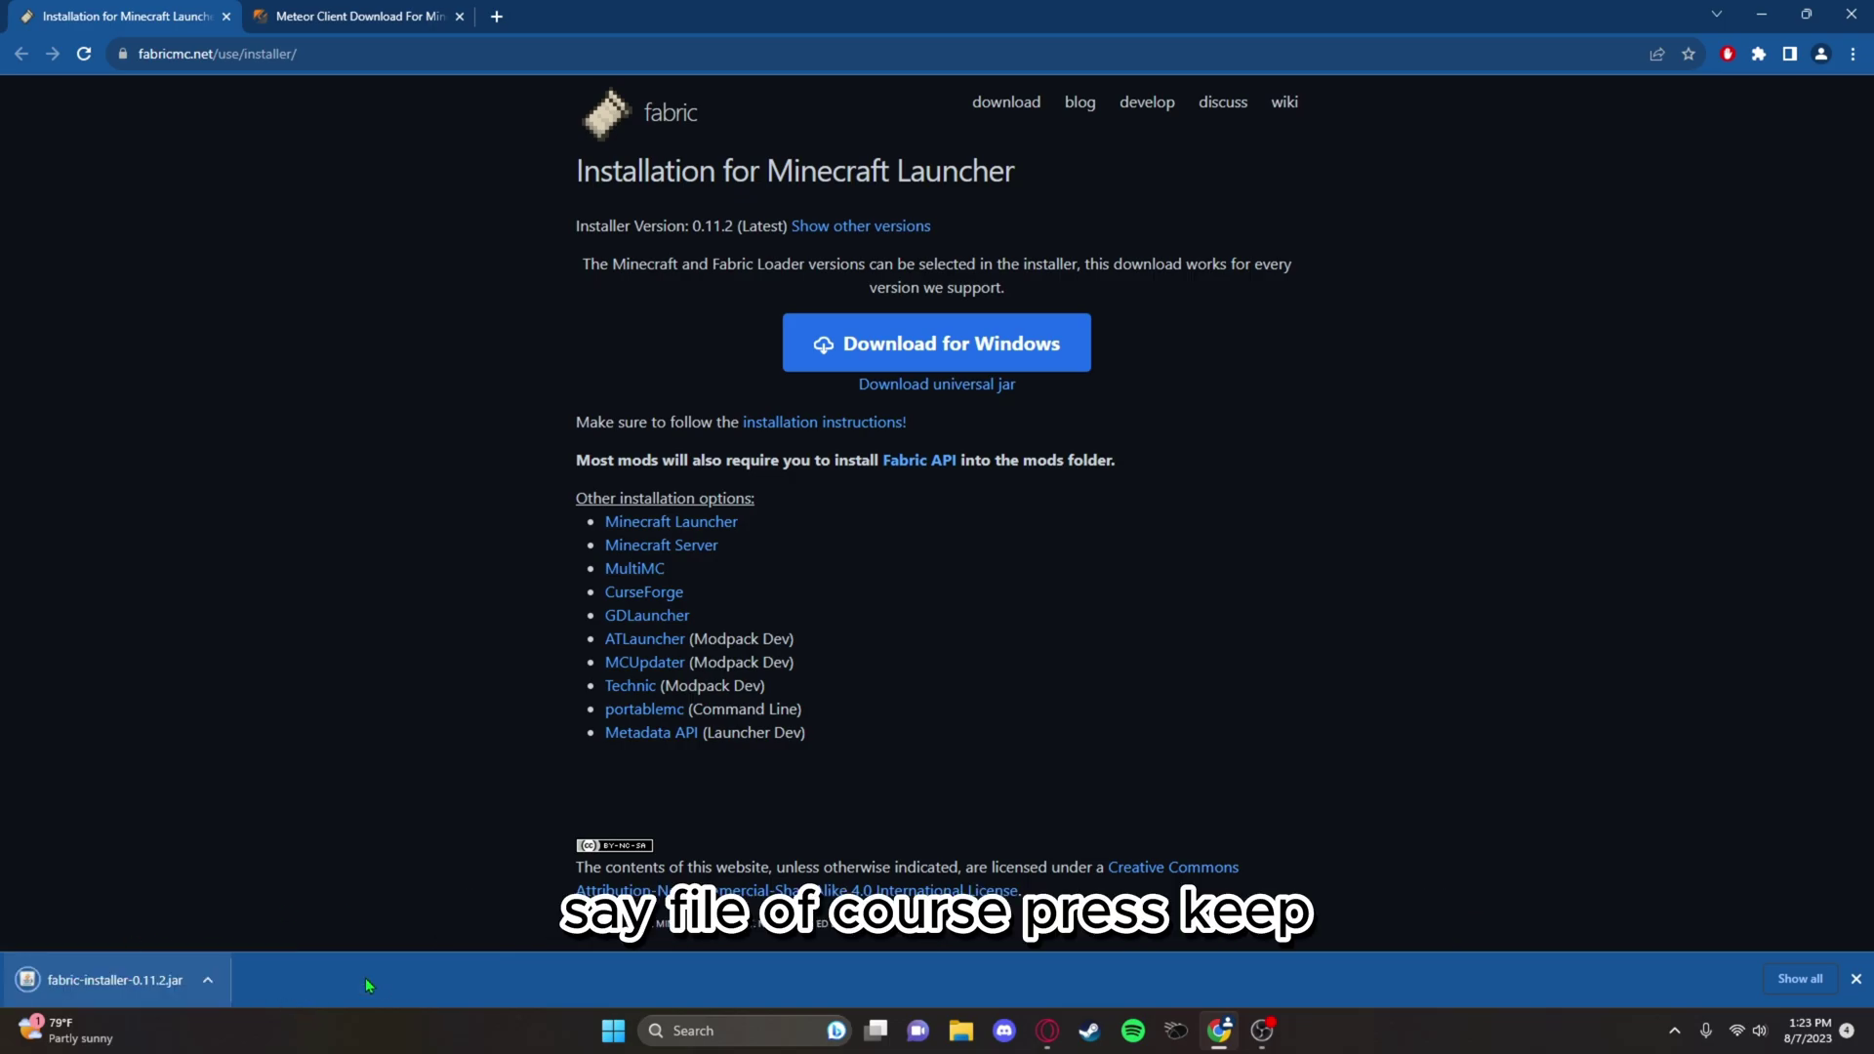
# On the Meteor Client Linkvertise page, take free access with ads and complete the hotel-deal offer.
pyautogui.click(338, 20)
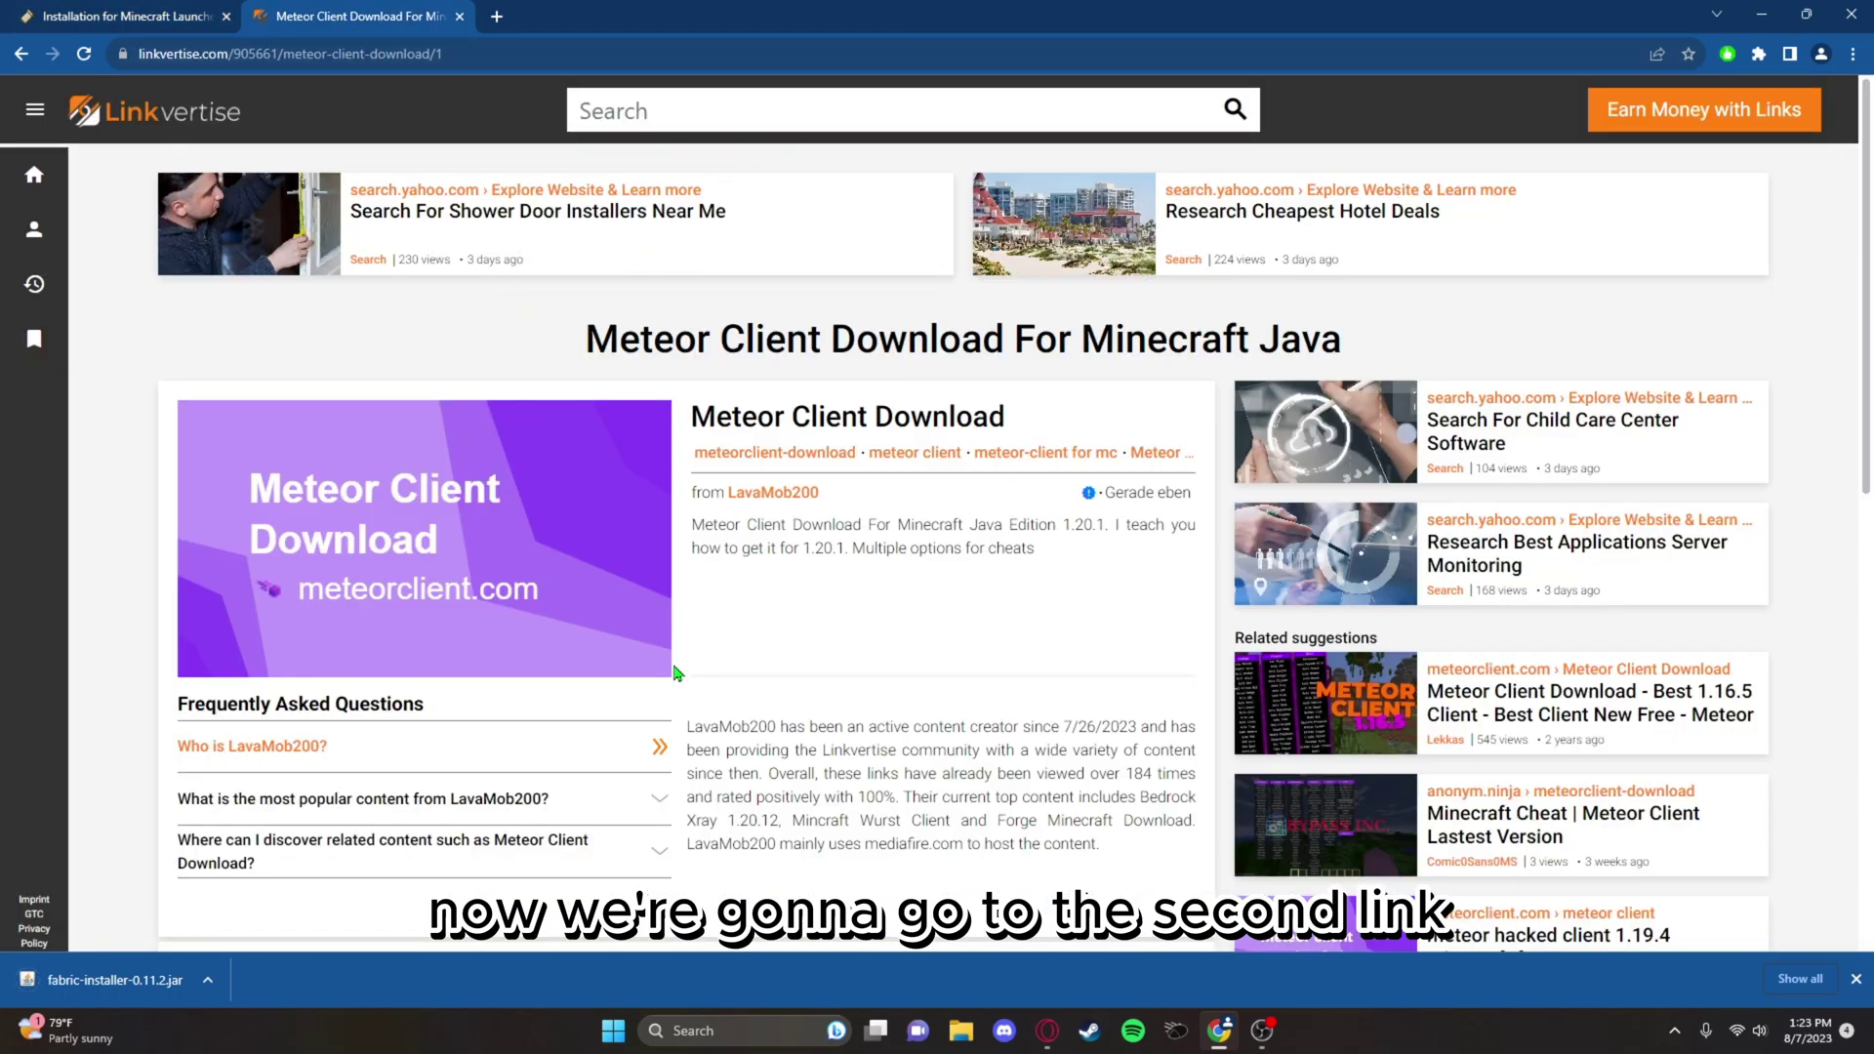
pyautogui.scroll(-3, 677, 673)
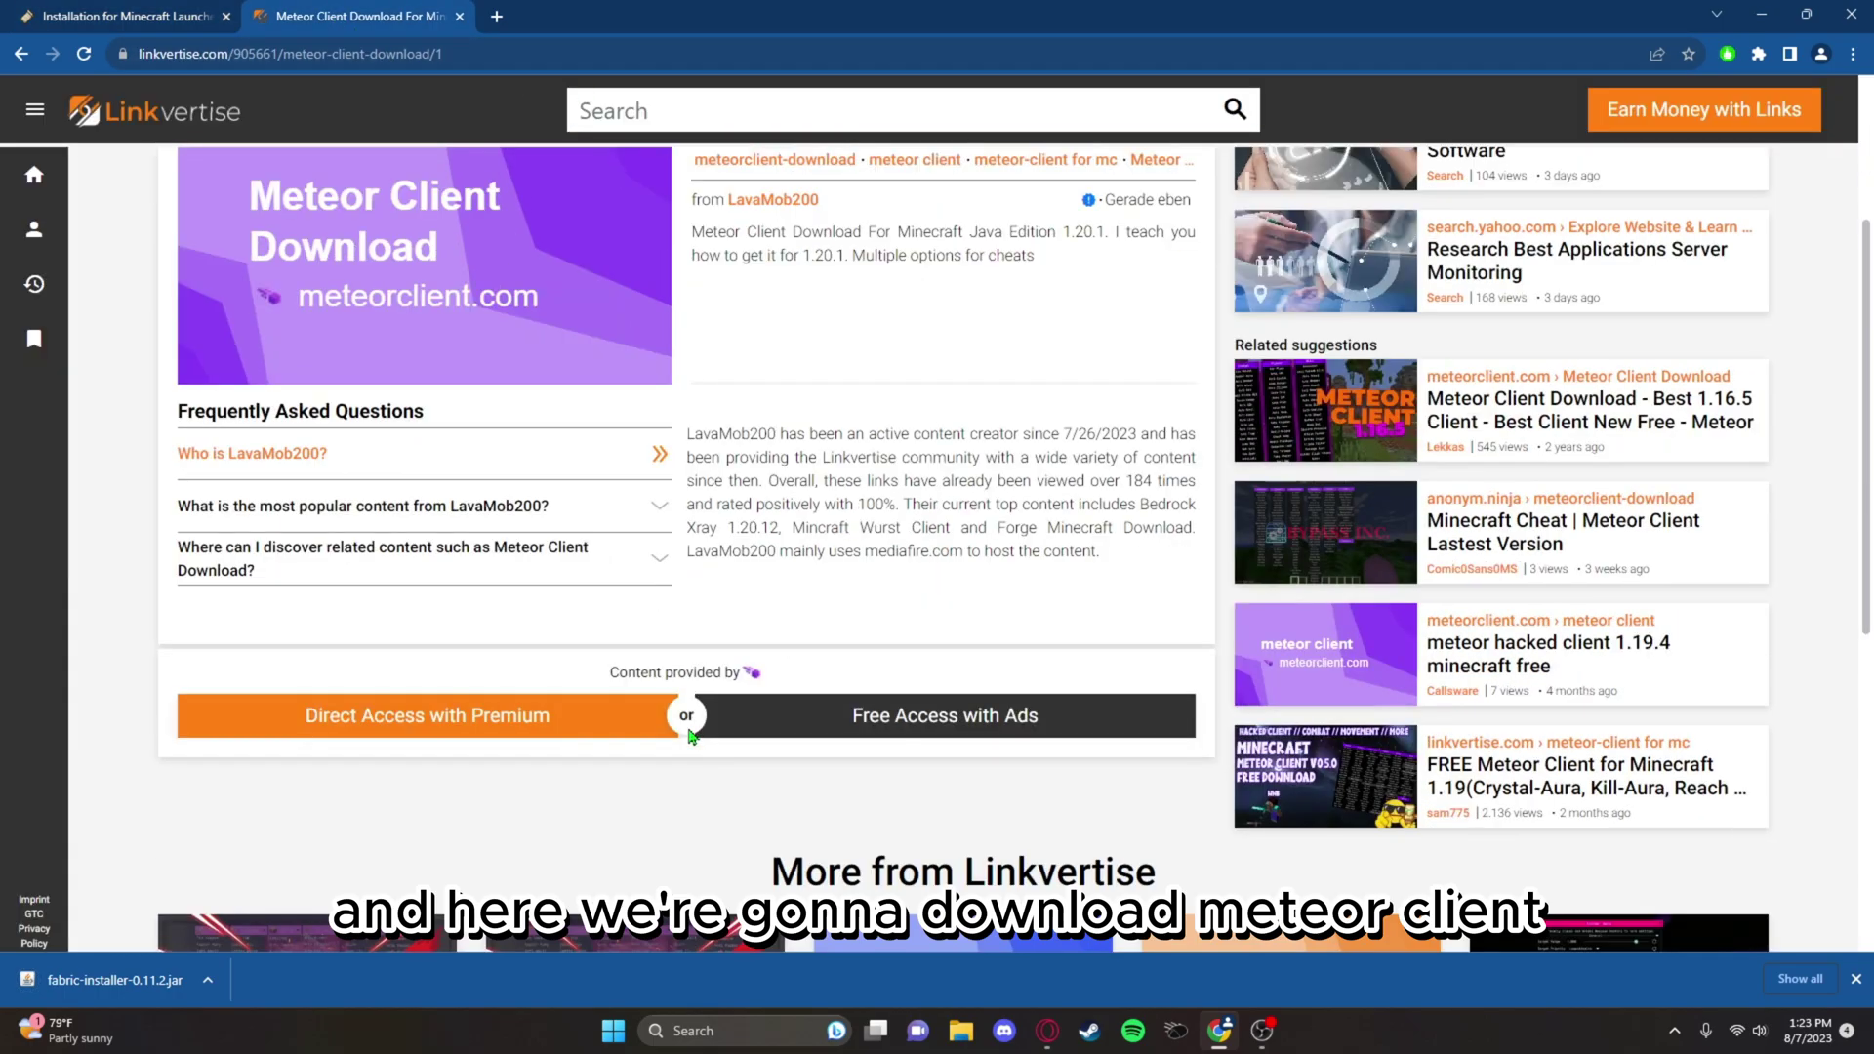
pyautogui.click(888, 723)
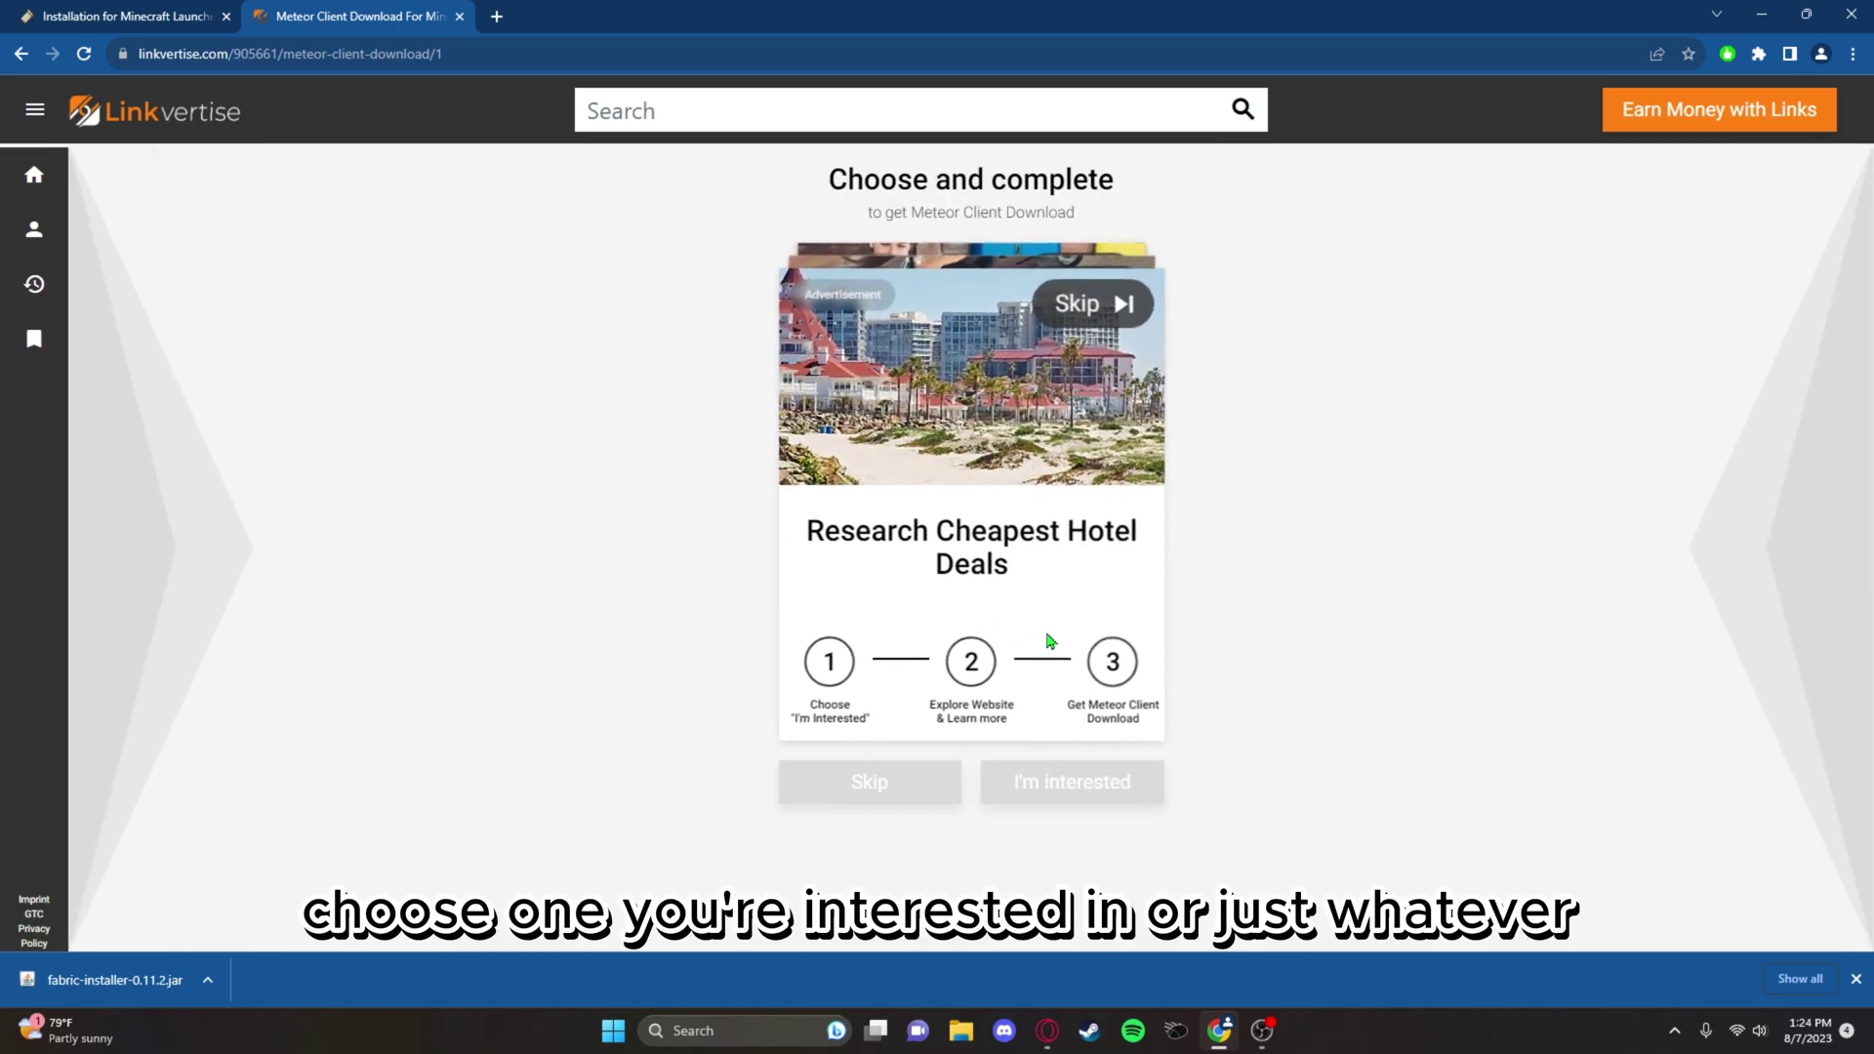
pyautogui.click(1066, 801)
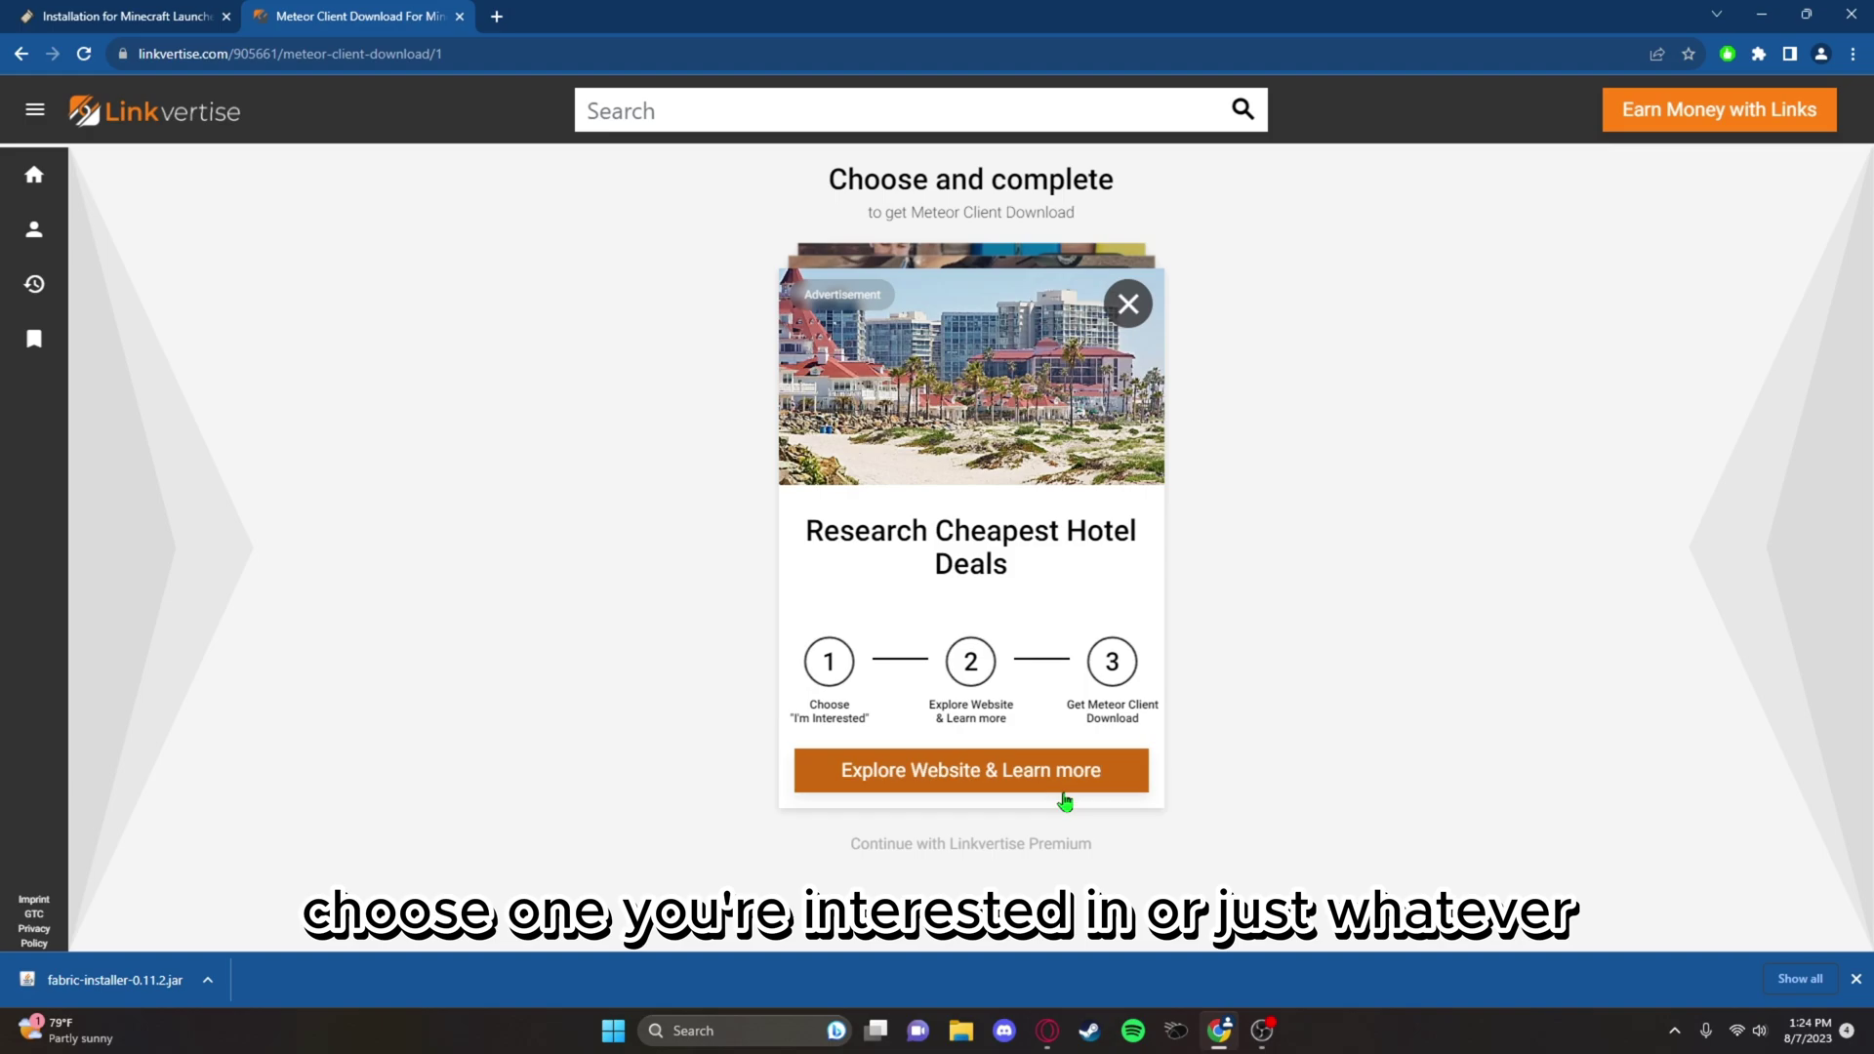
pyautogui.click(1064, 788)
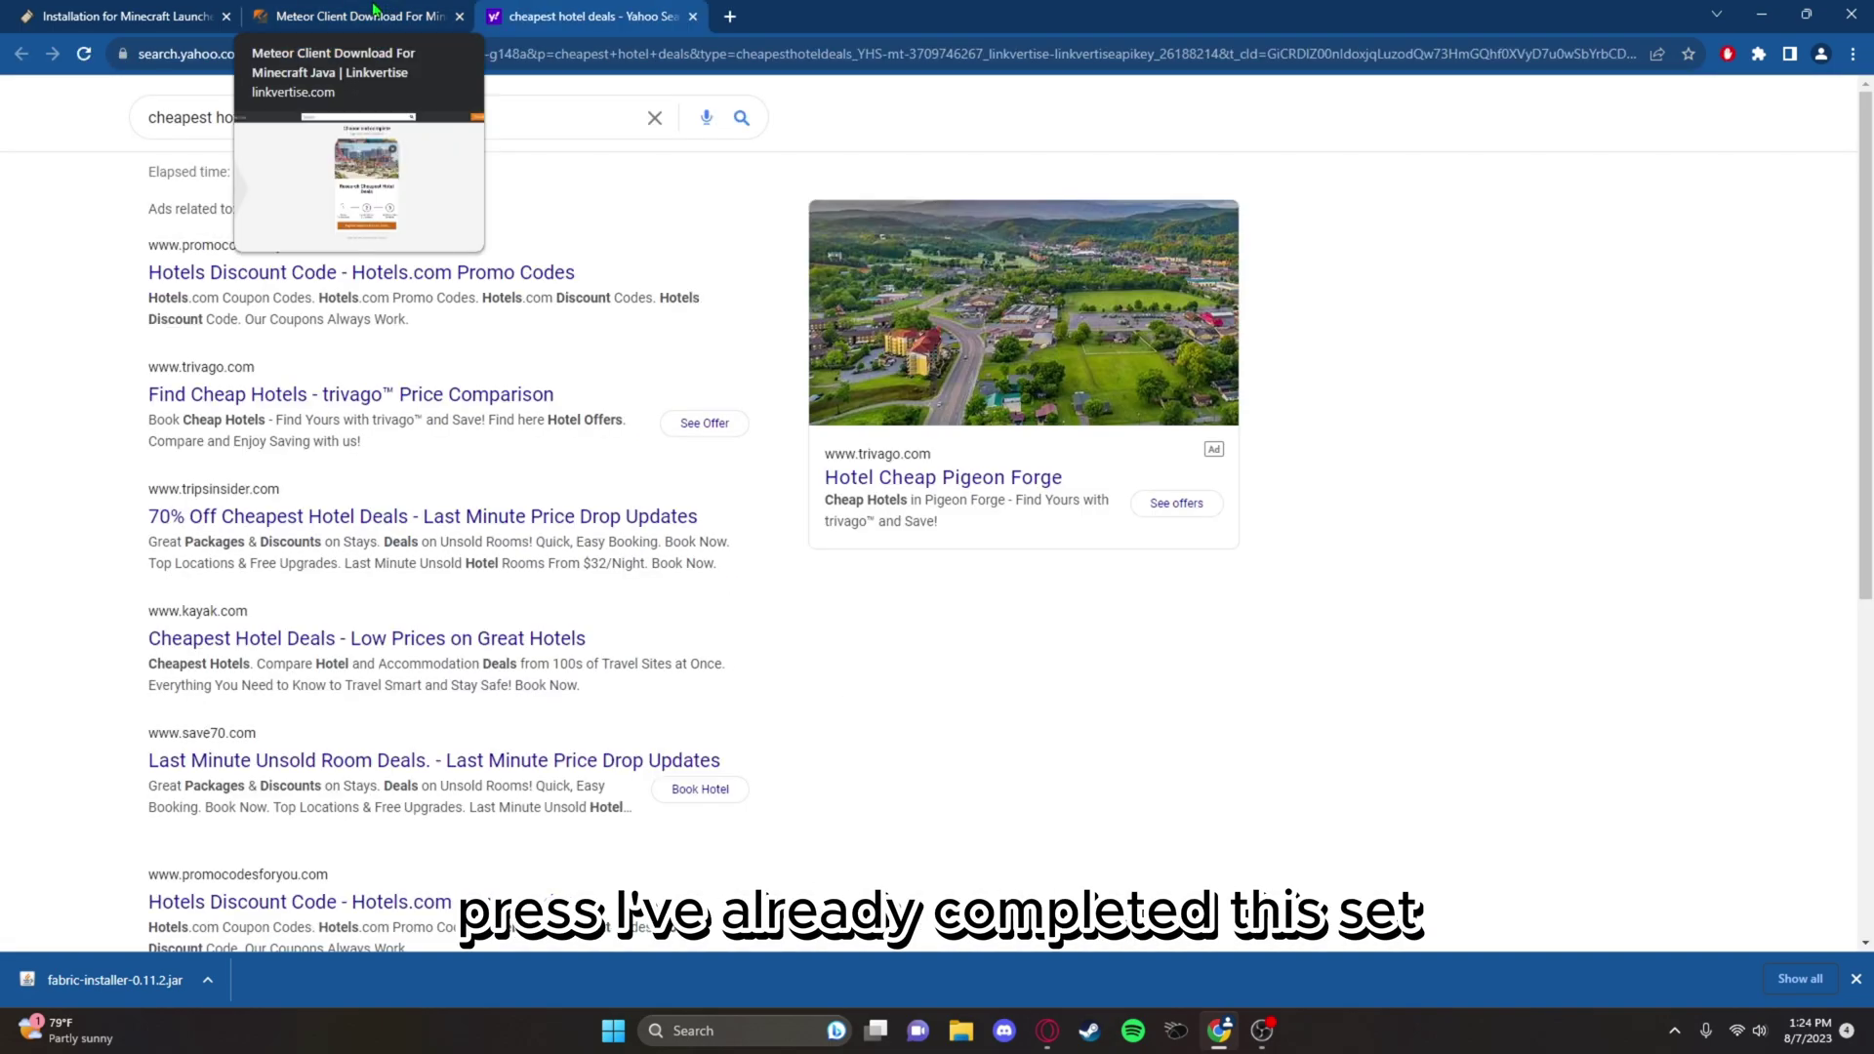
pyautogui.click(374, 14)
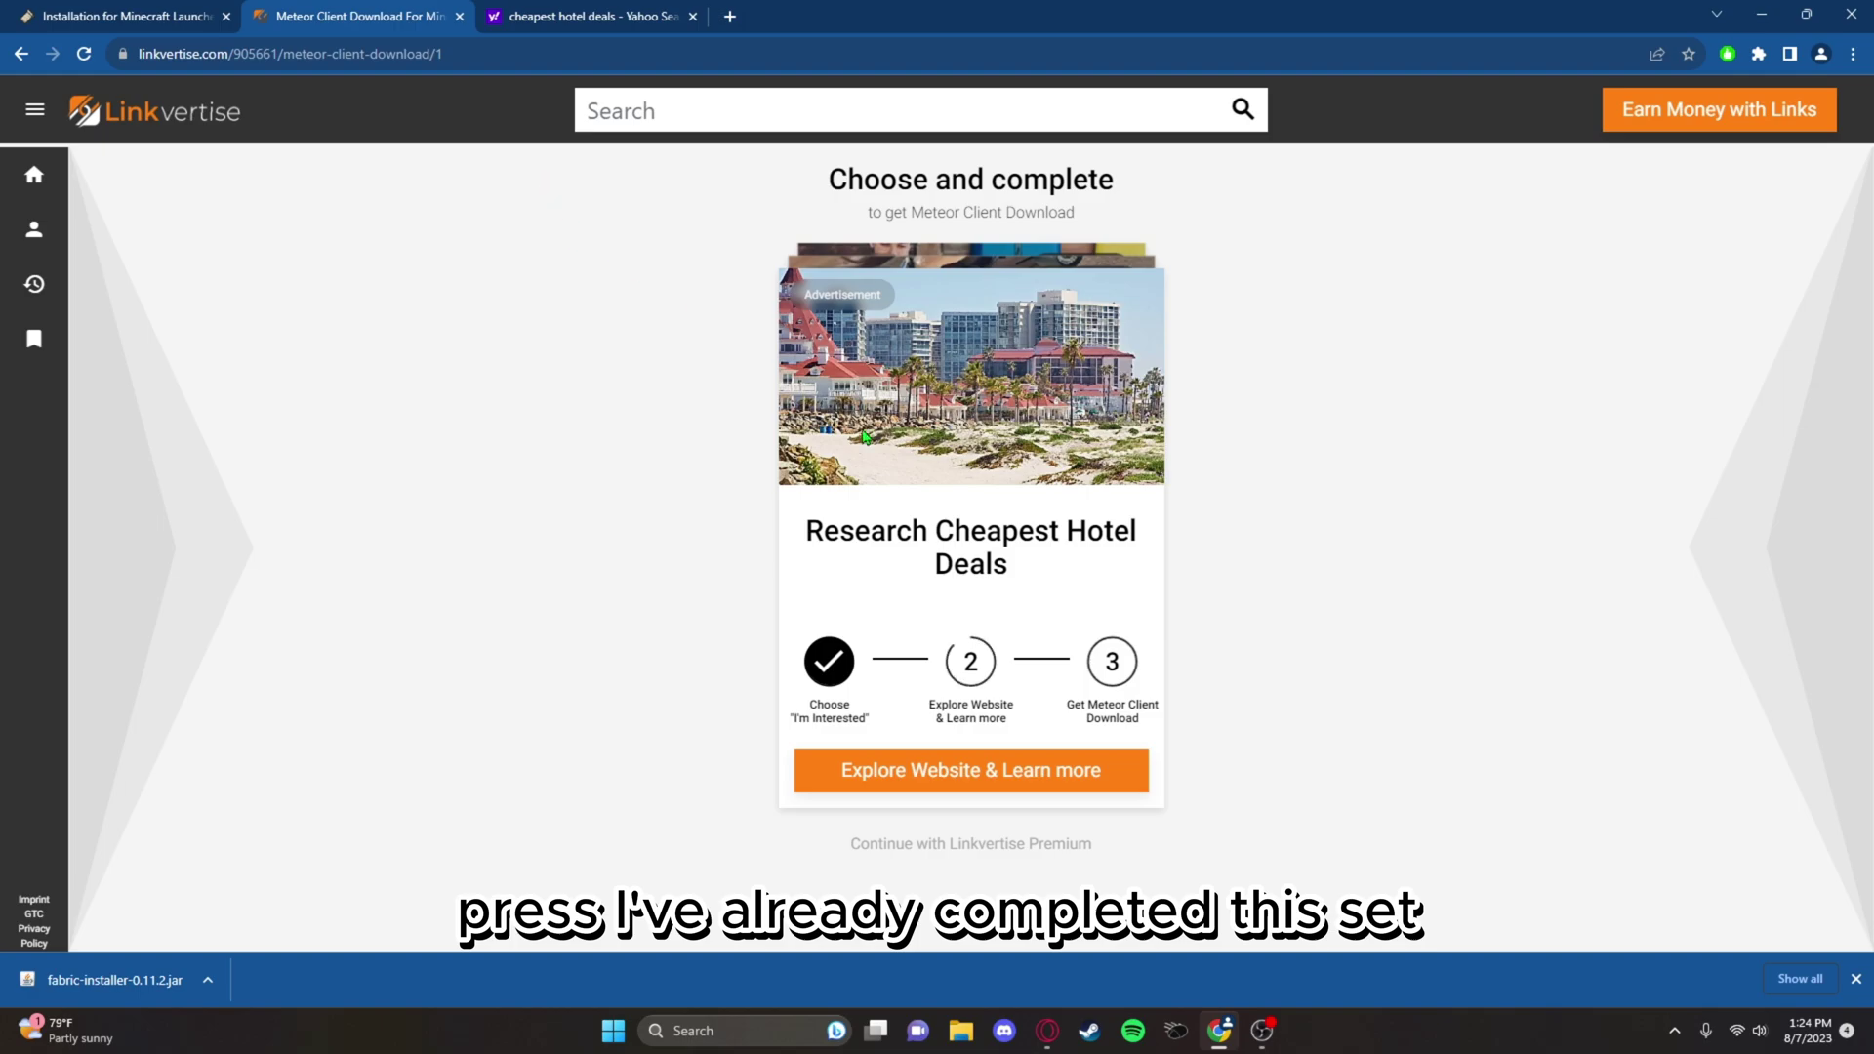
pyautogui.click(941, 847)
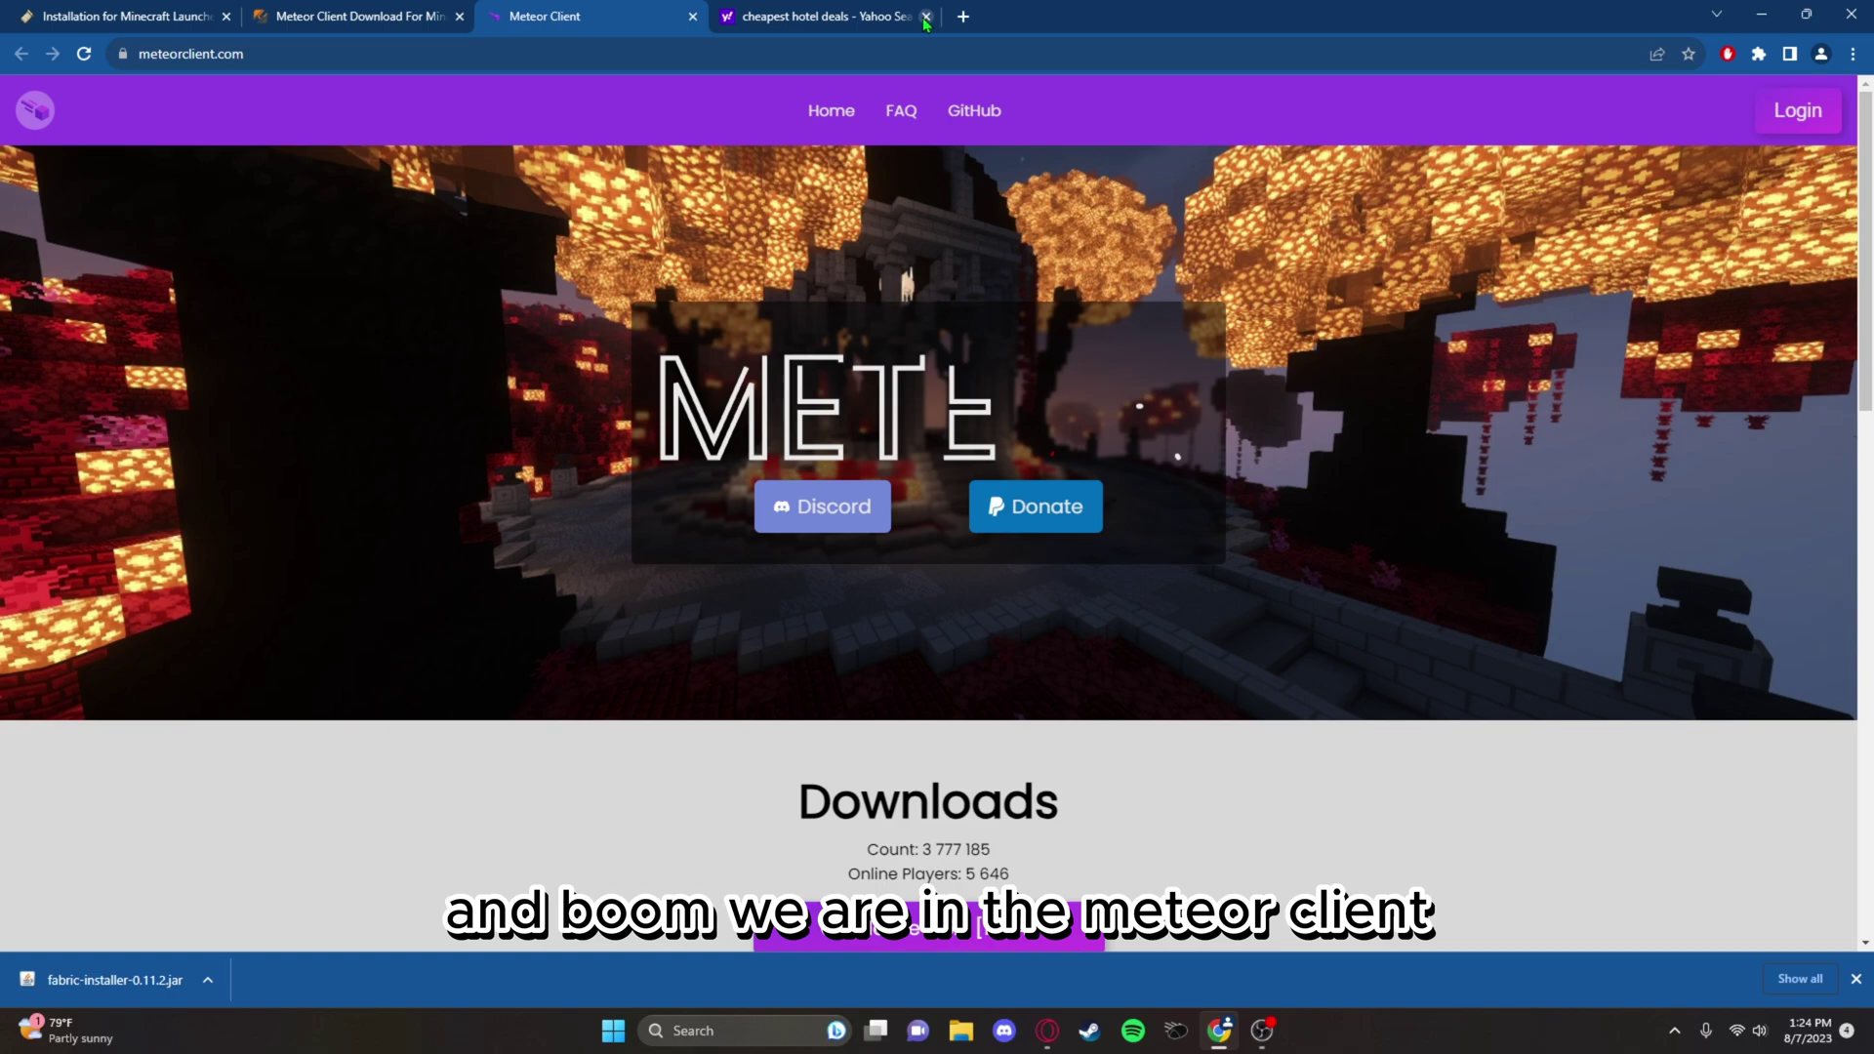
# Close the Yahoo tab and get Dev Build 0.5.4 [1.20 - 1.20.1] through AdFoc.us, then close AdFoc.us.
pyautogui.click(923, 17)
pyautogui.click(926, 16)
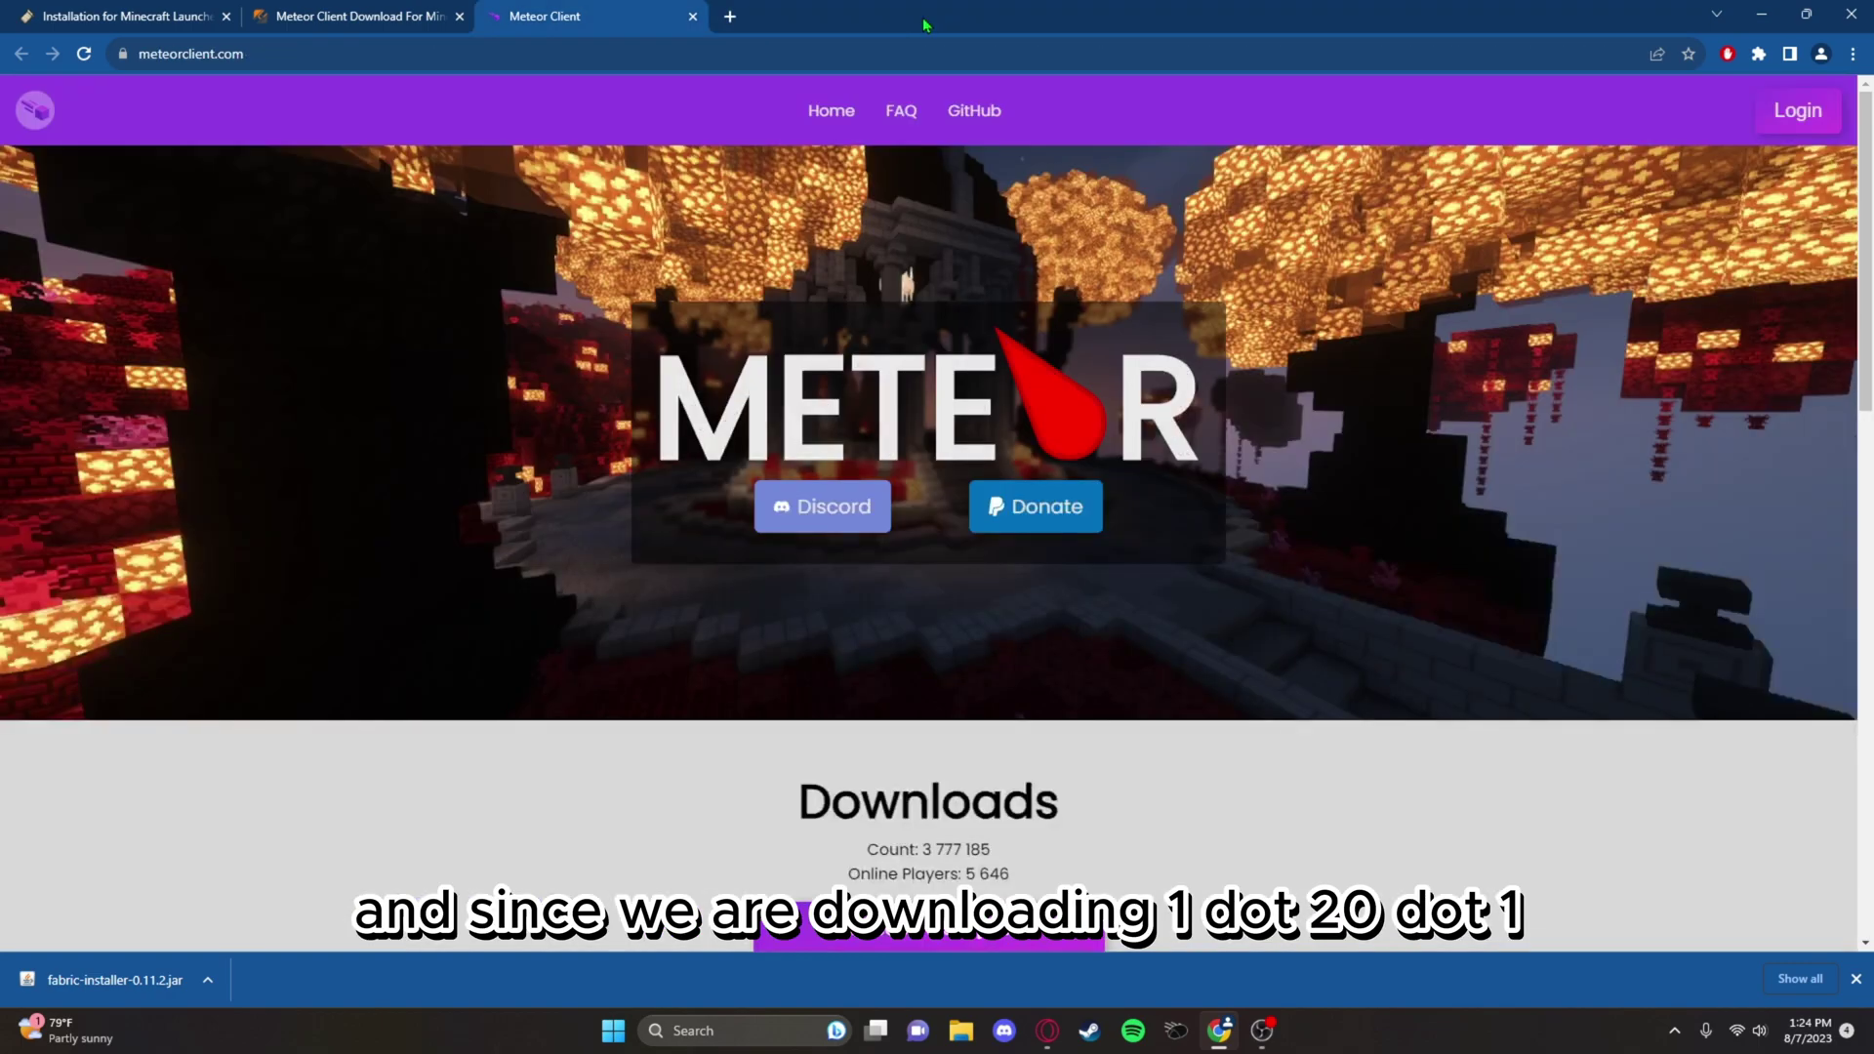
pyautogui.scroll(-4, 688, 653)
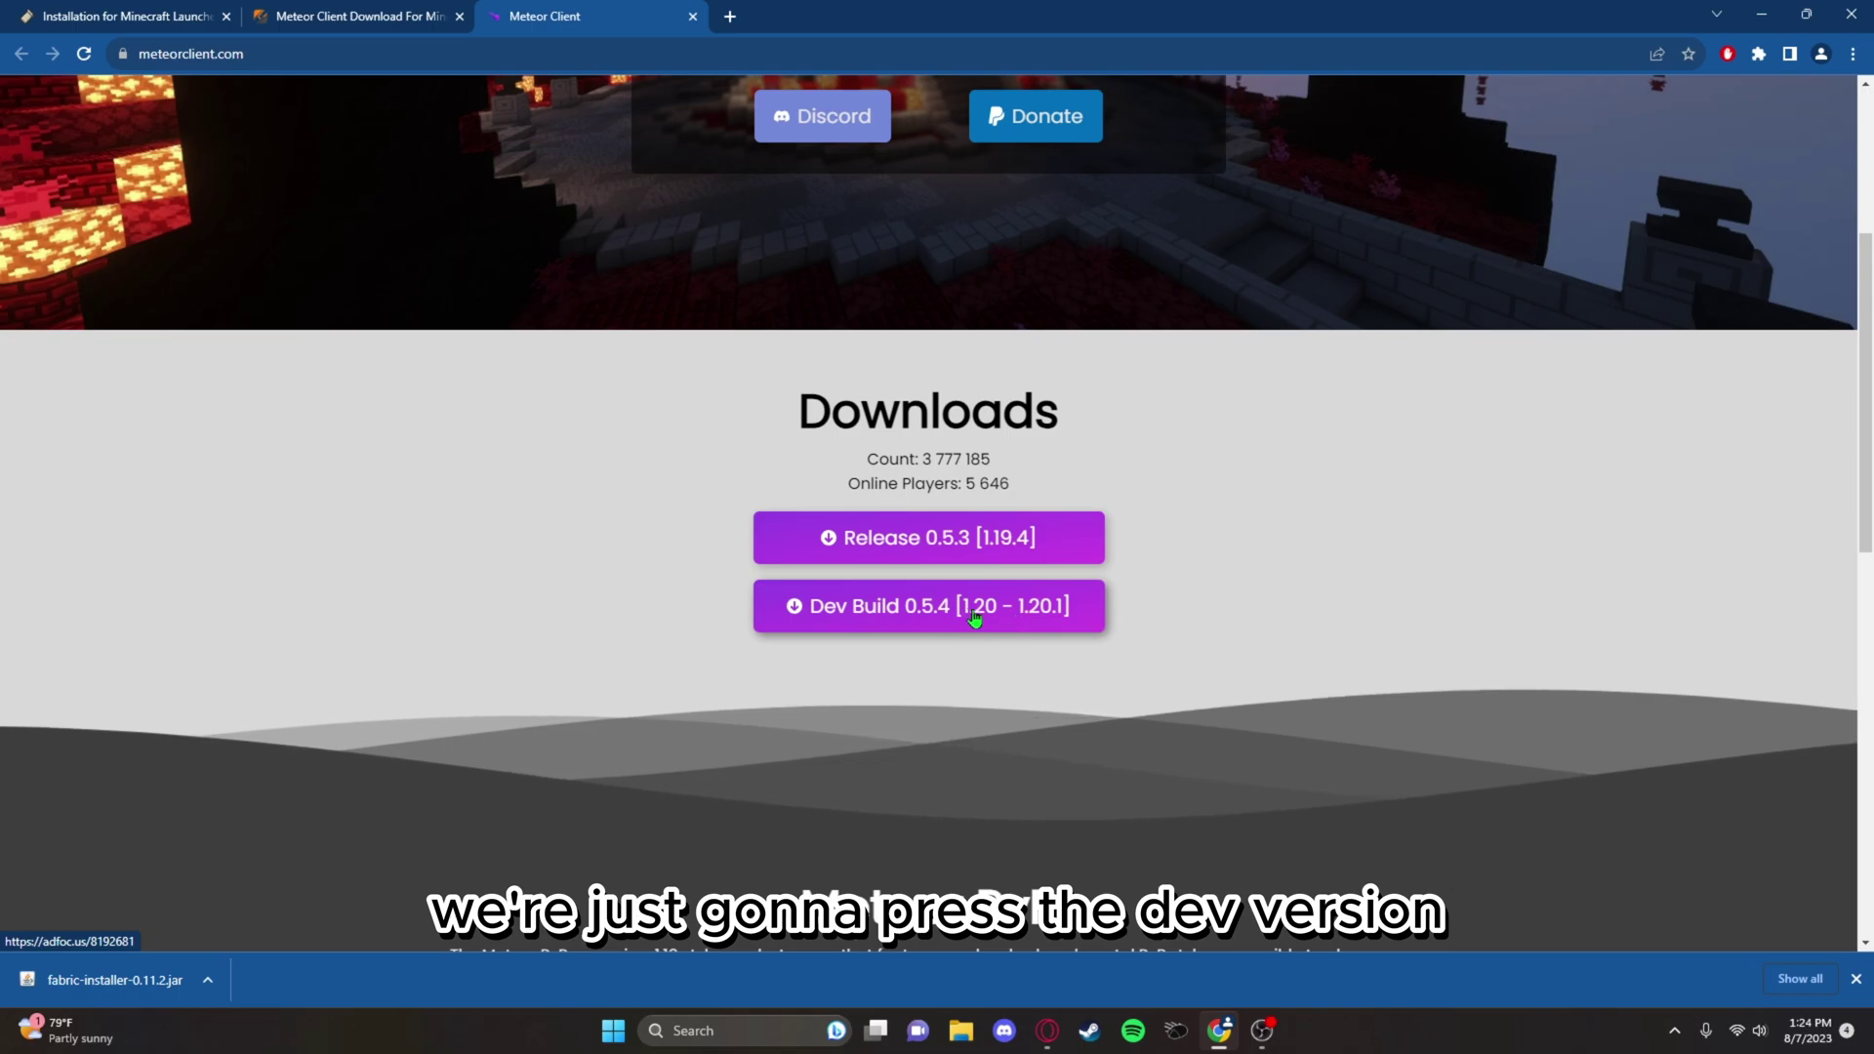
pyautogui.click(1013, 617)
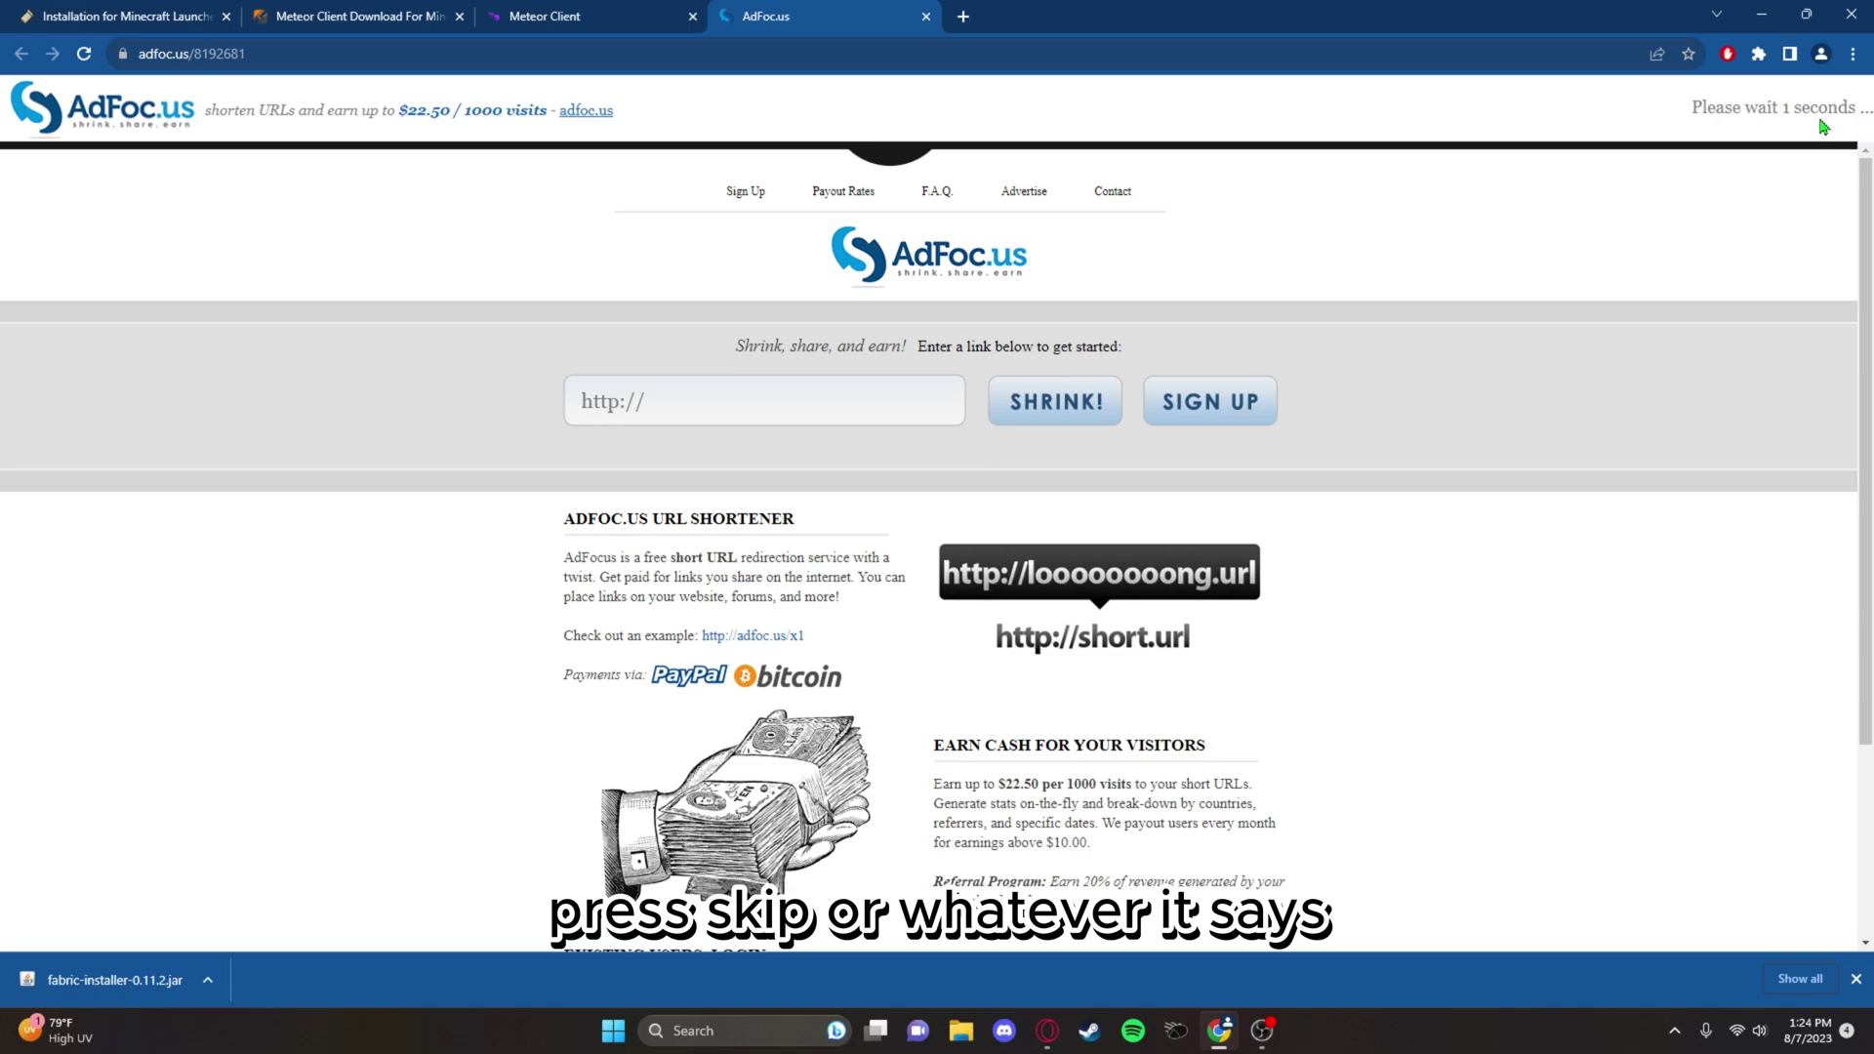
pyautogui.click(1801, 115)
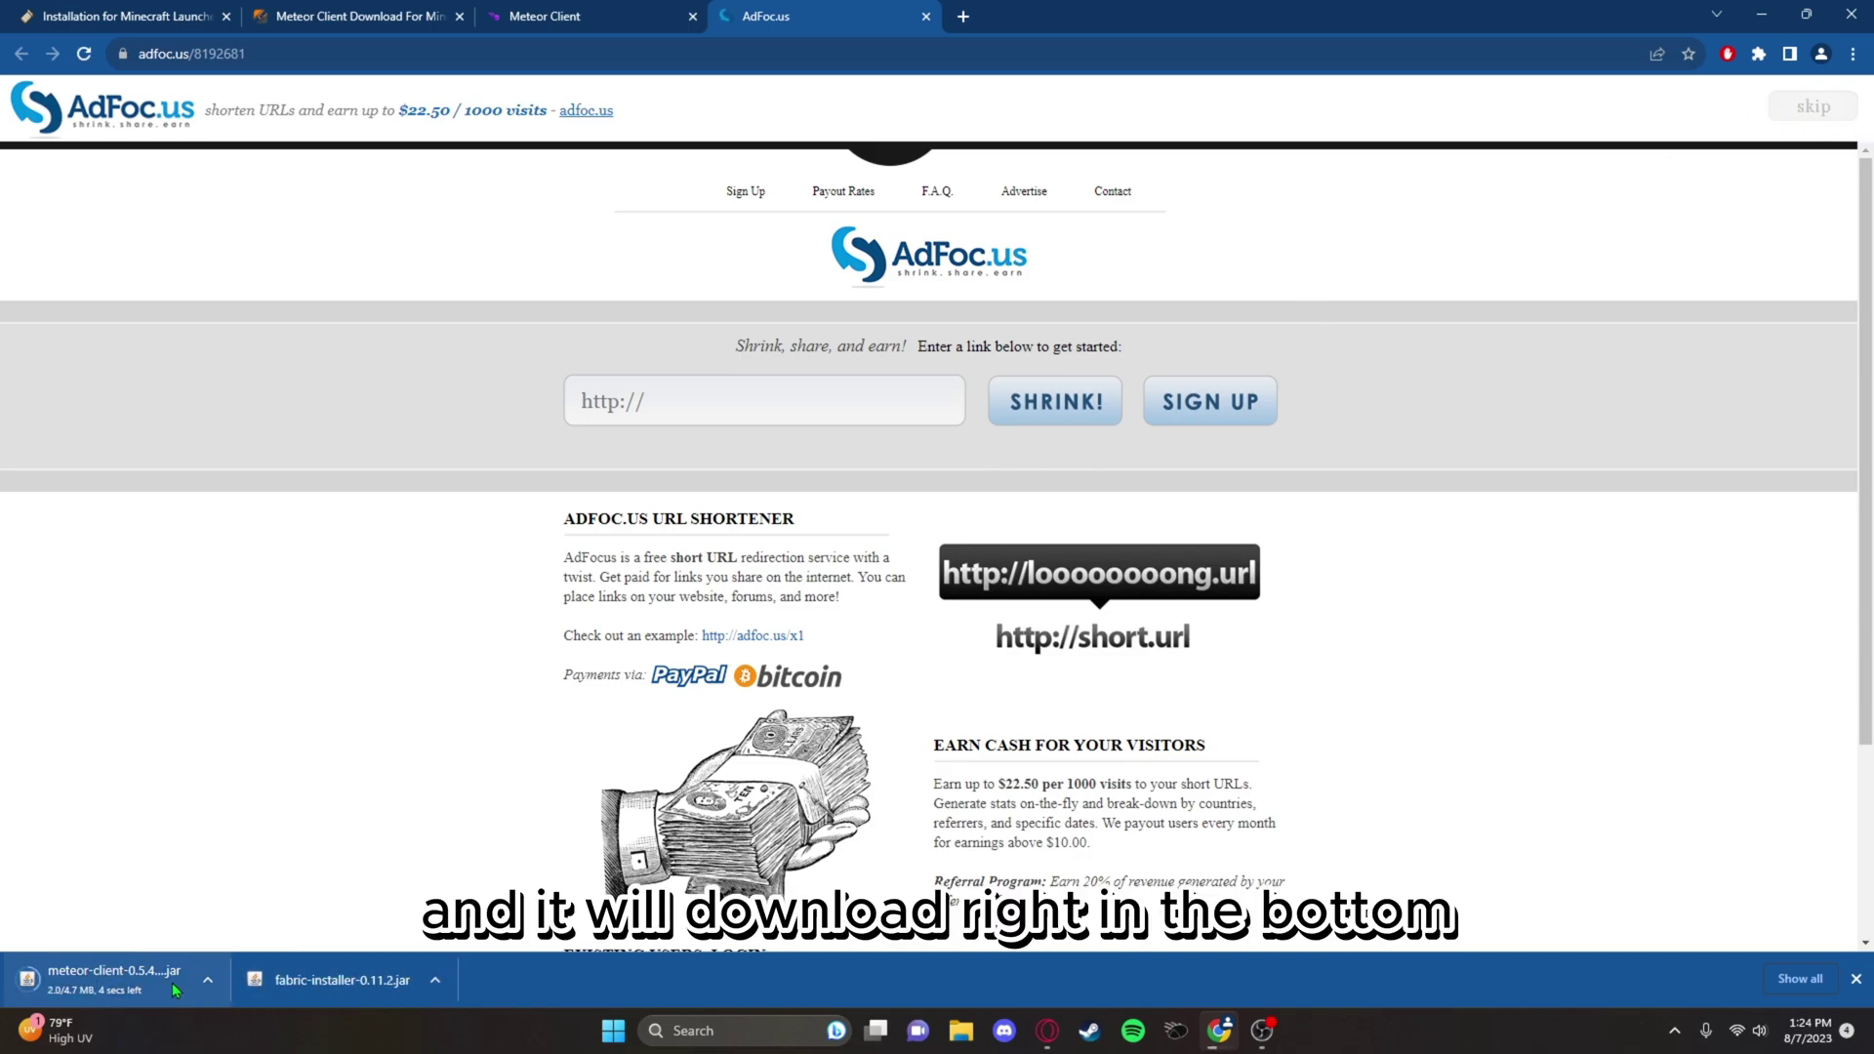
pyautogui.click(925, 17)
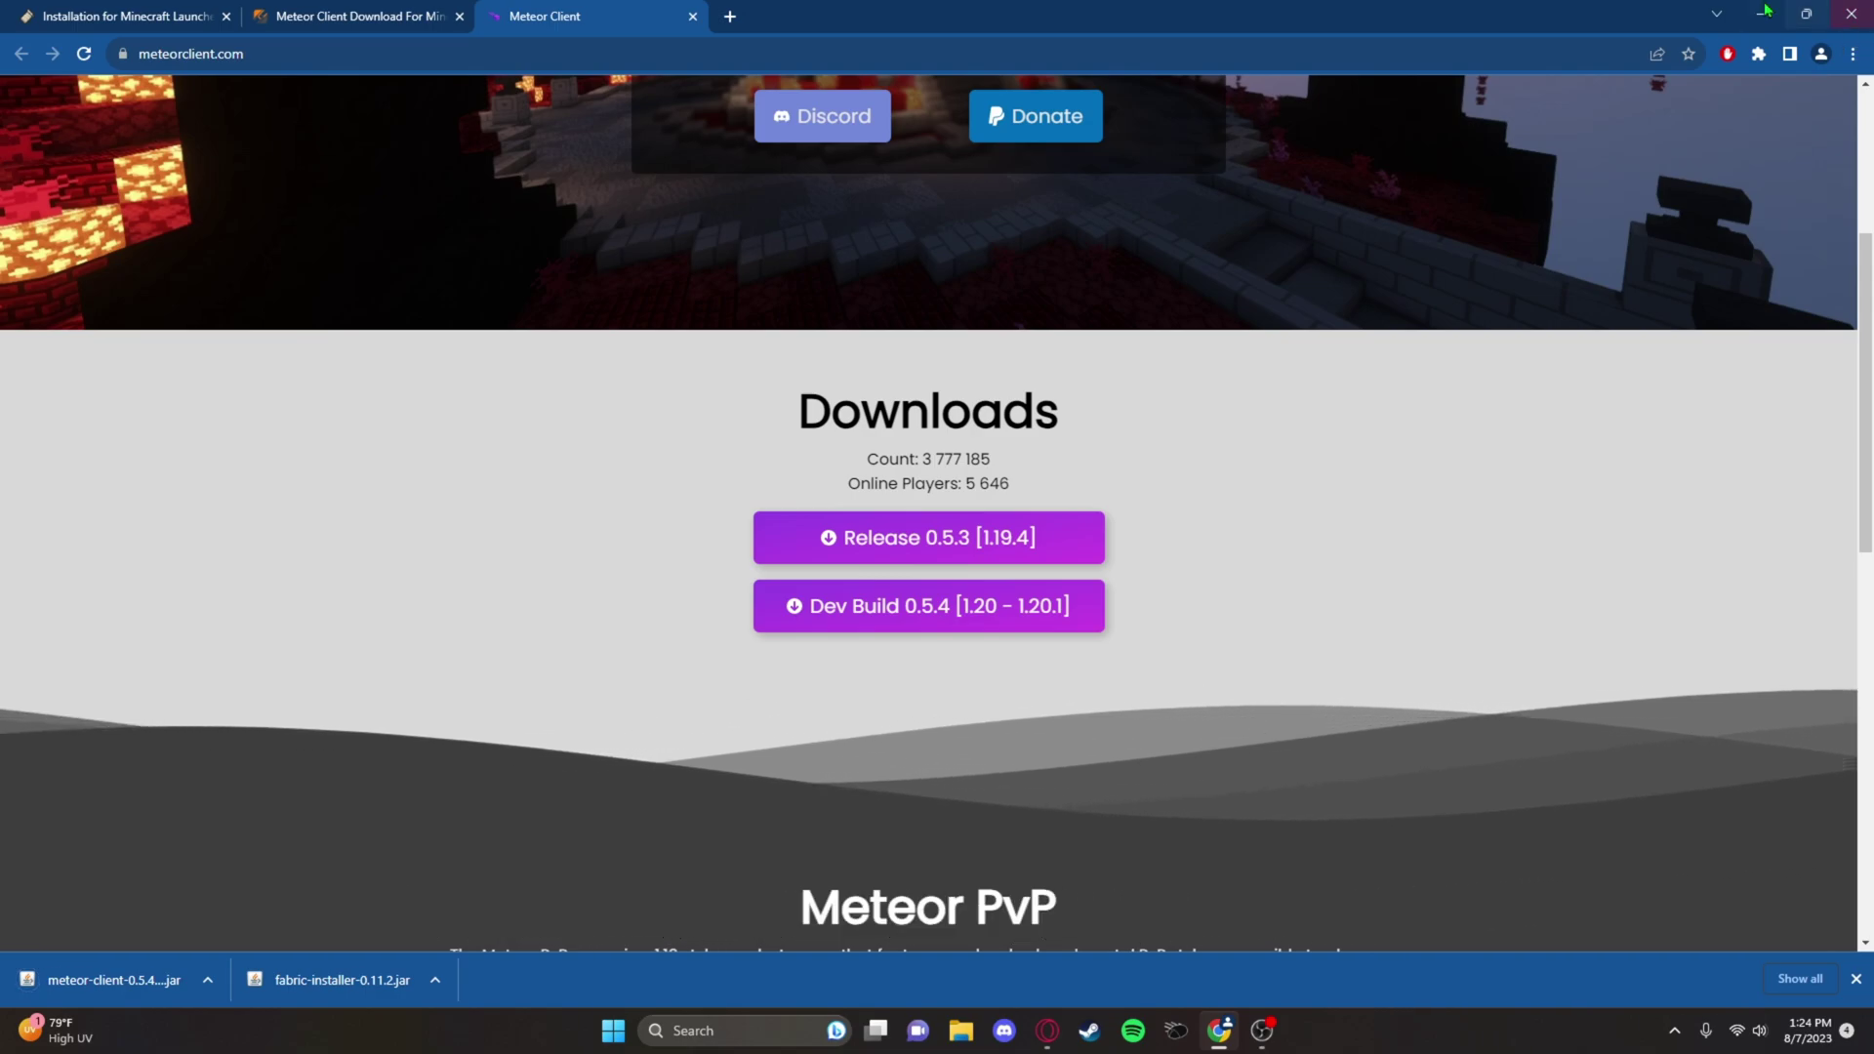
# Place the downloaded Meteor Client jar on the desktop and close the browser.
pyautogui.moveTo(1765, 11); pyautogui.dragTo(1608, 43)
pyautogui.moveTo(1137, 963); pyautogui.dragTo(737, 620)
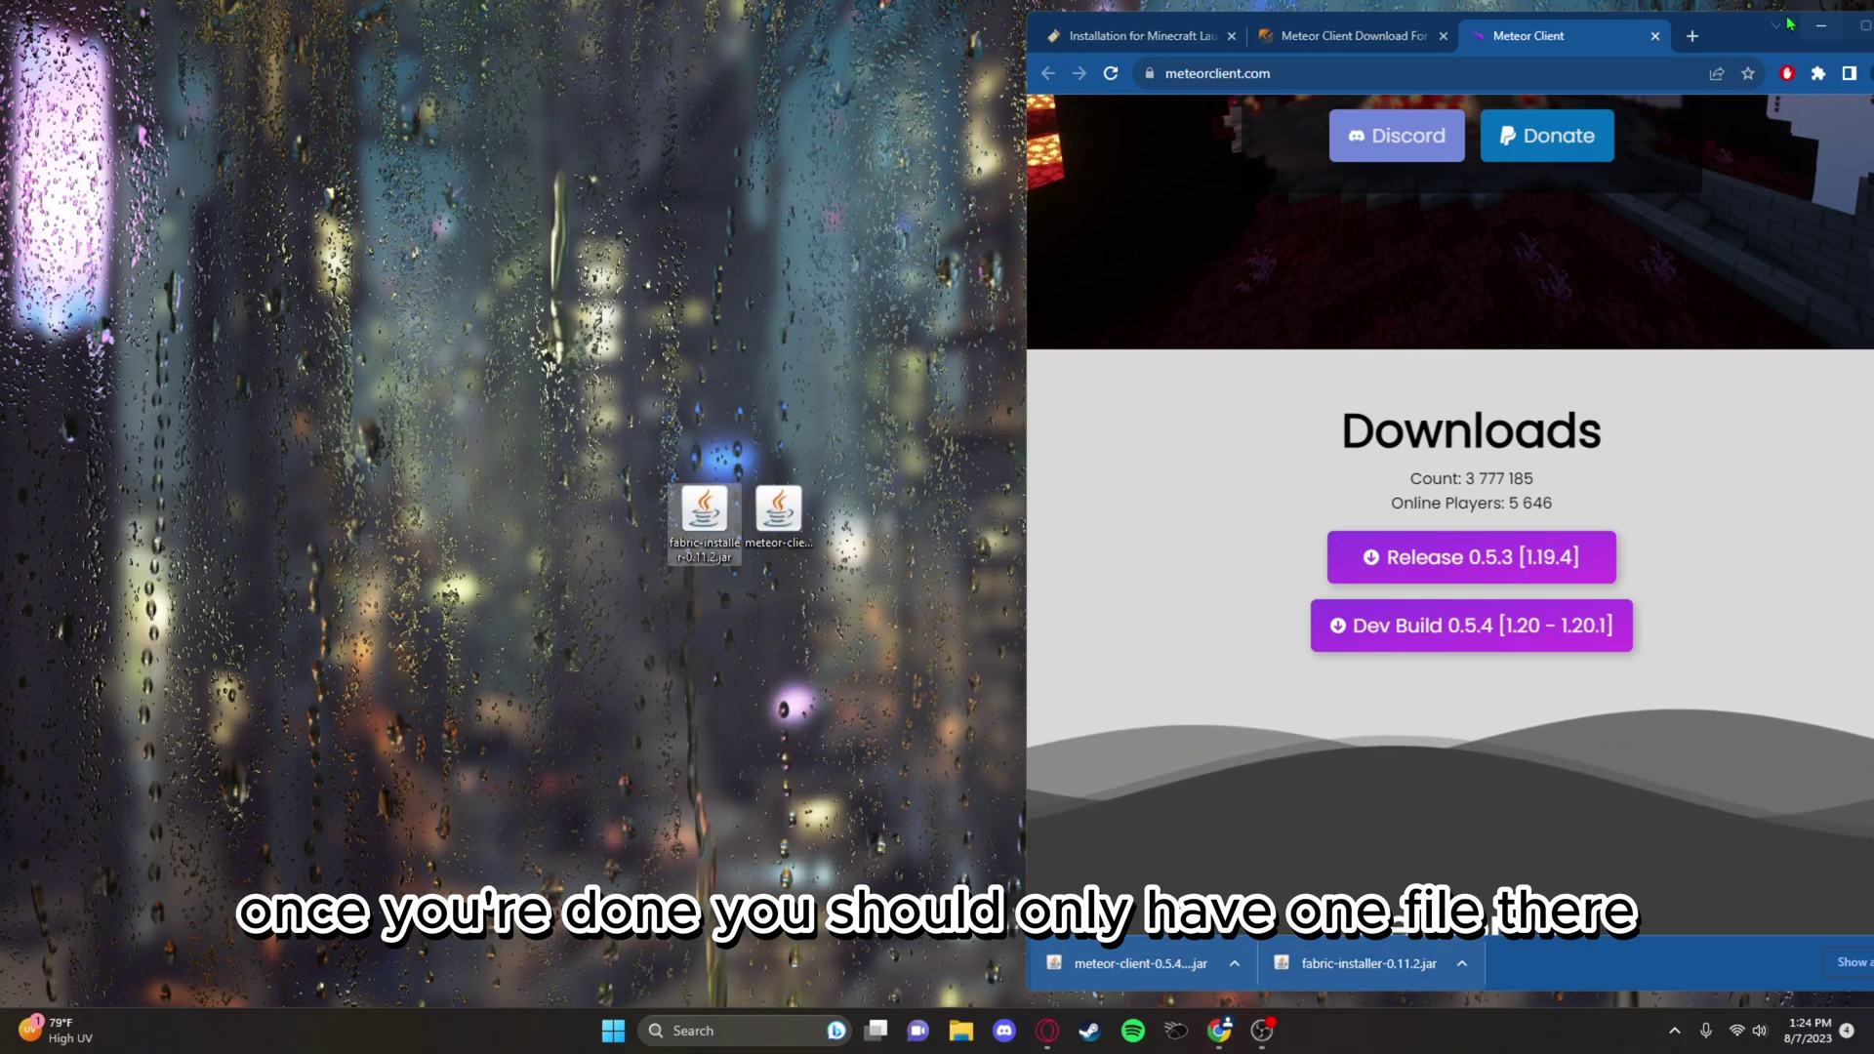
pyautogui.click(1723, 36)
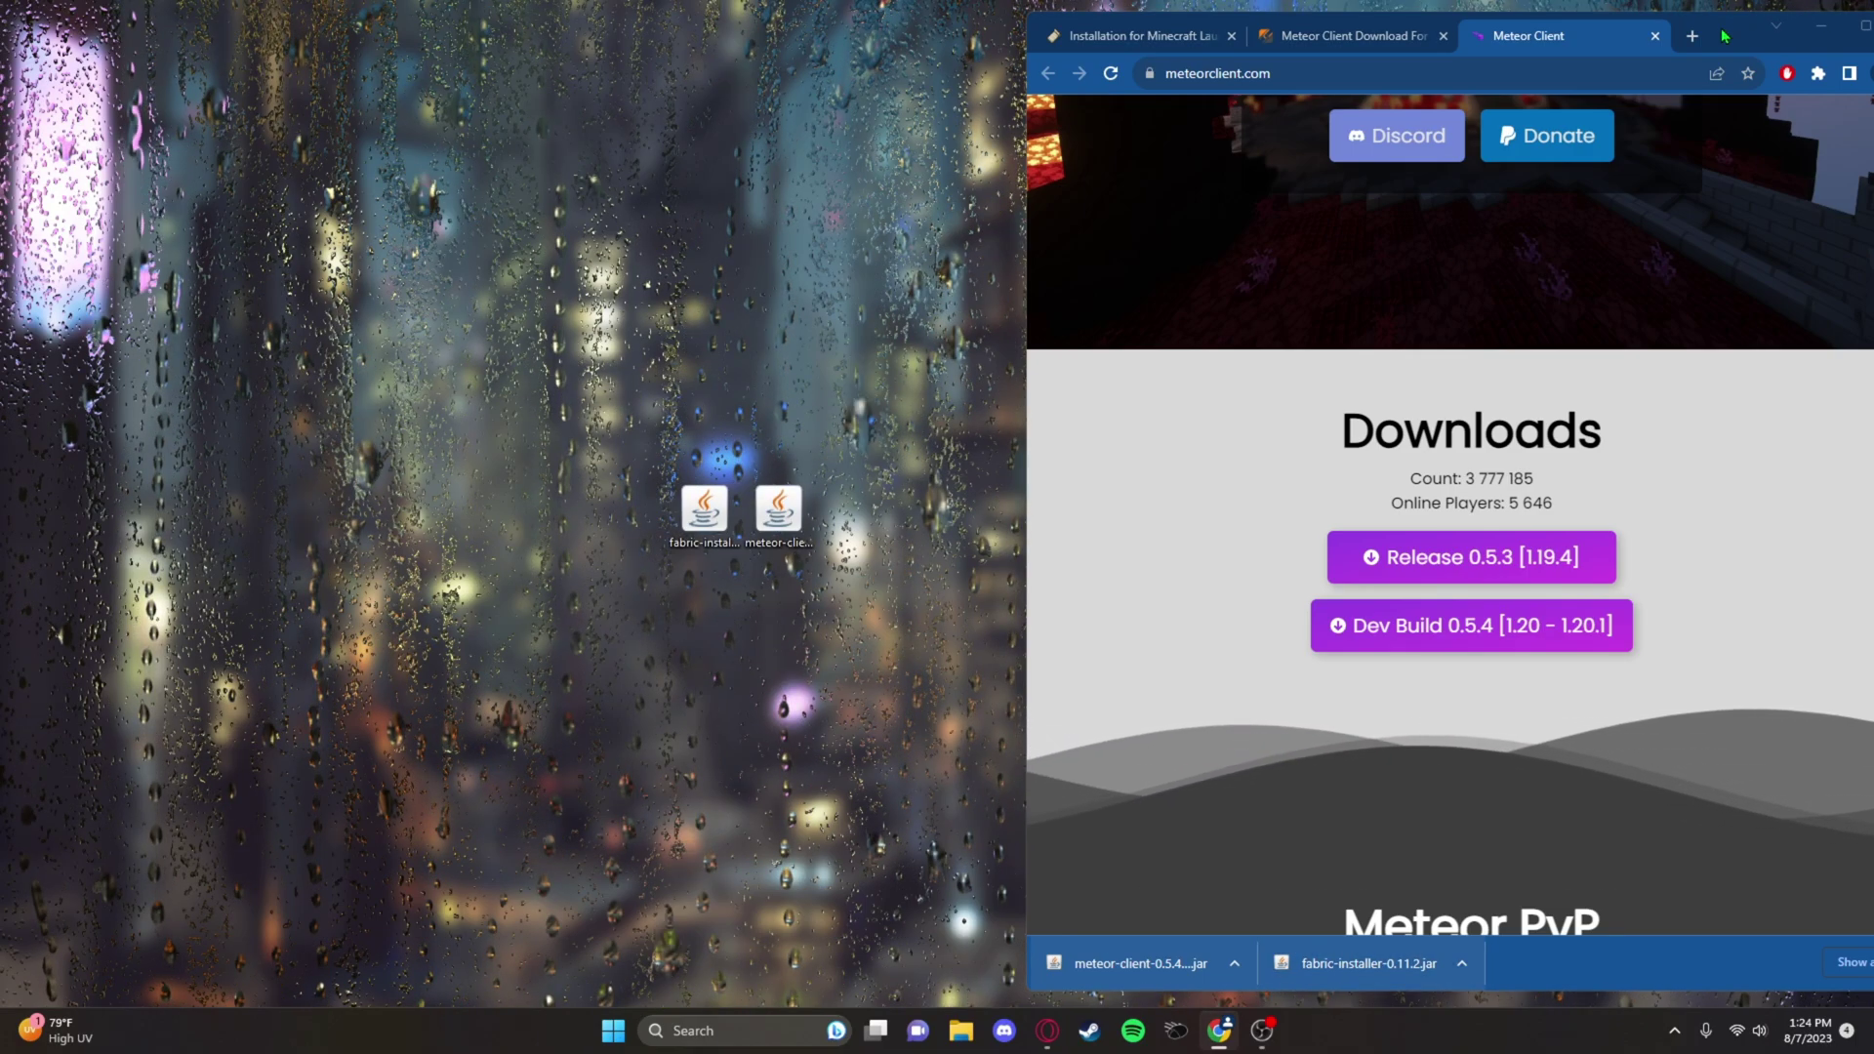
pyautogui.click(1862, 26)
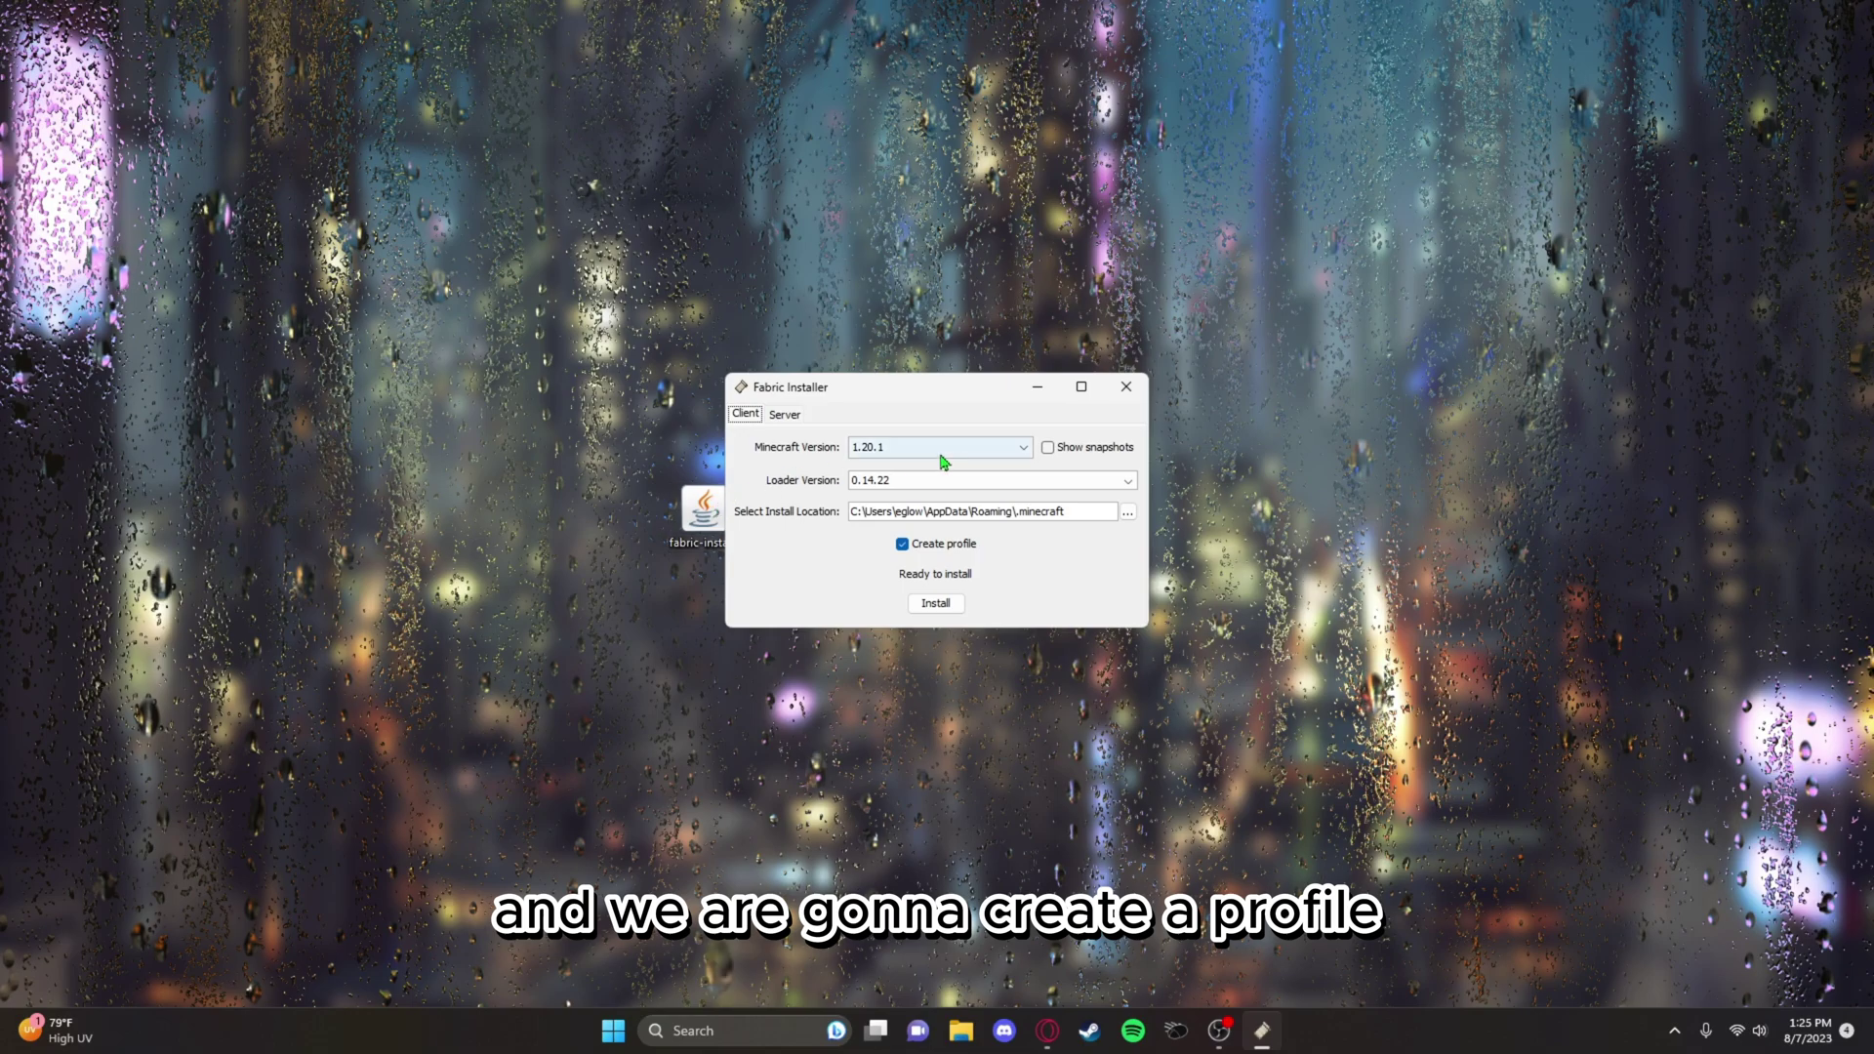
# Install Fabric Loader 0.14.22 for Minecraft 1.20.1 and follow the Fabric API link.
pyautogui.click(942, 457)
pyautogui.click(891, 475)
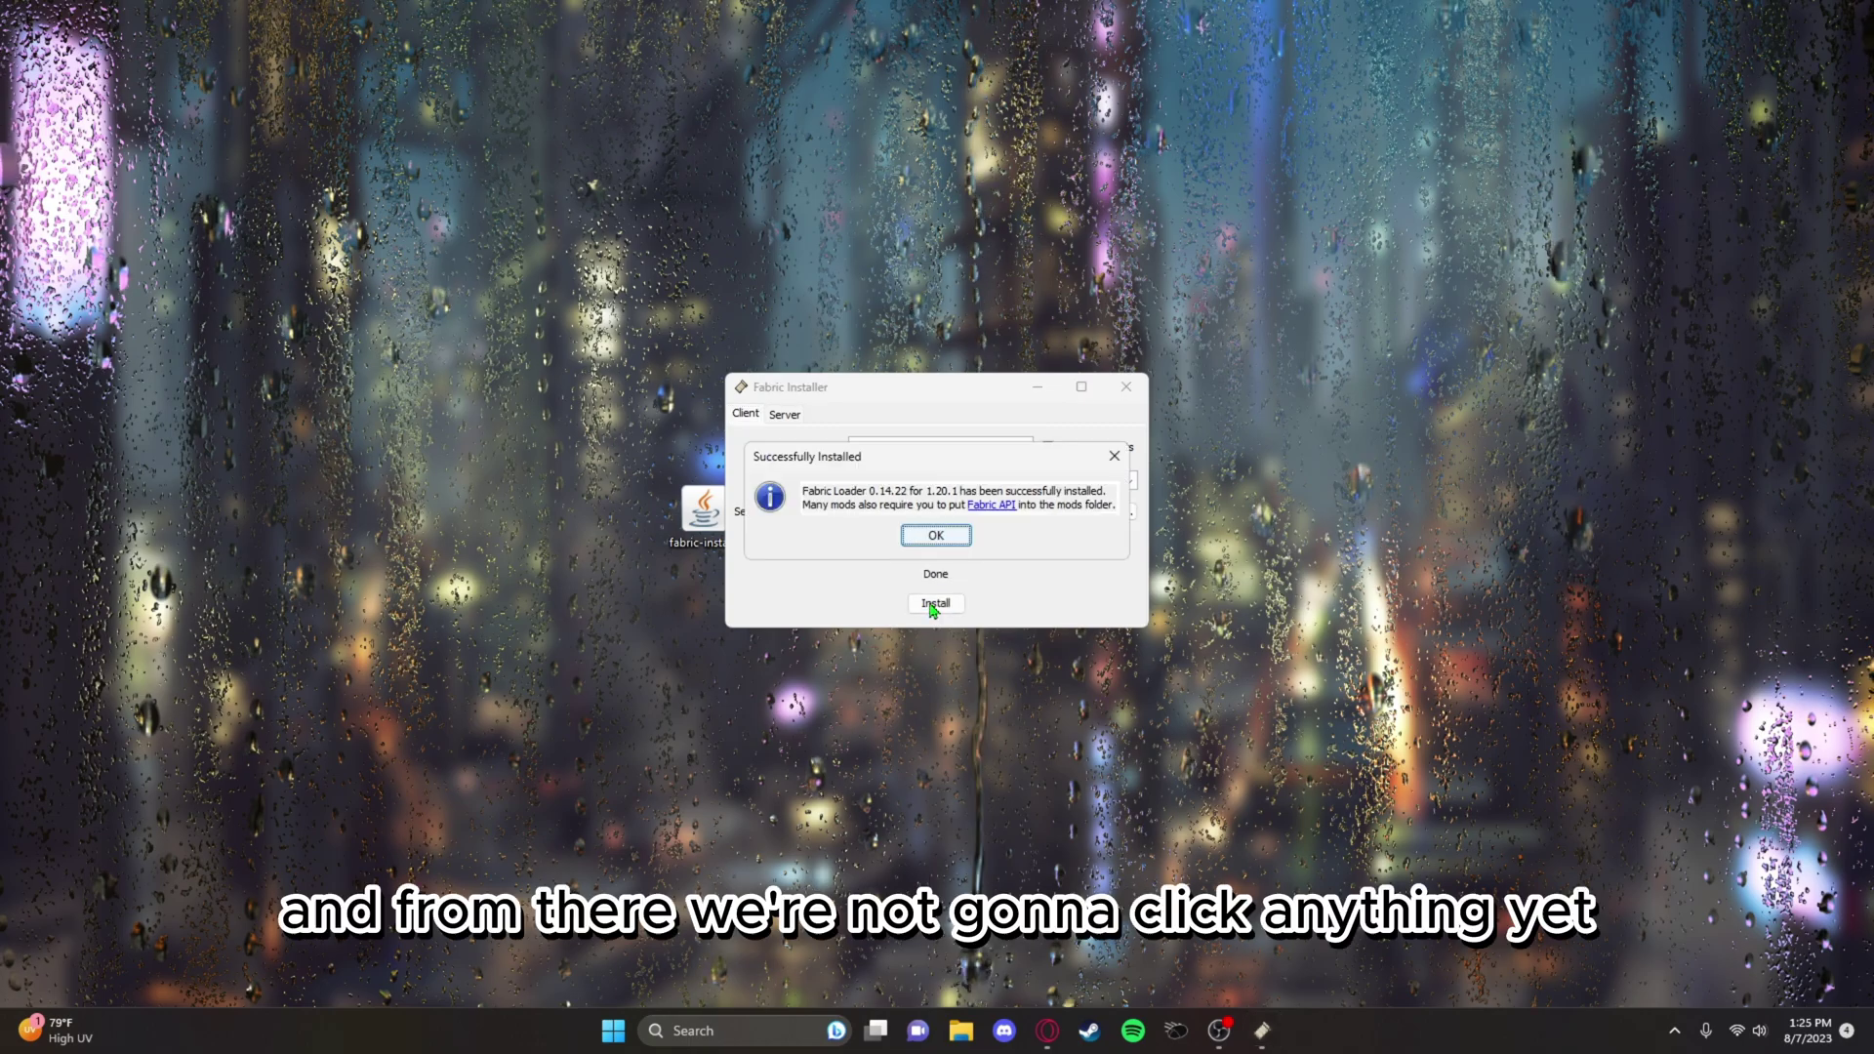
pyautogui.click(1007, 505)
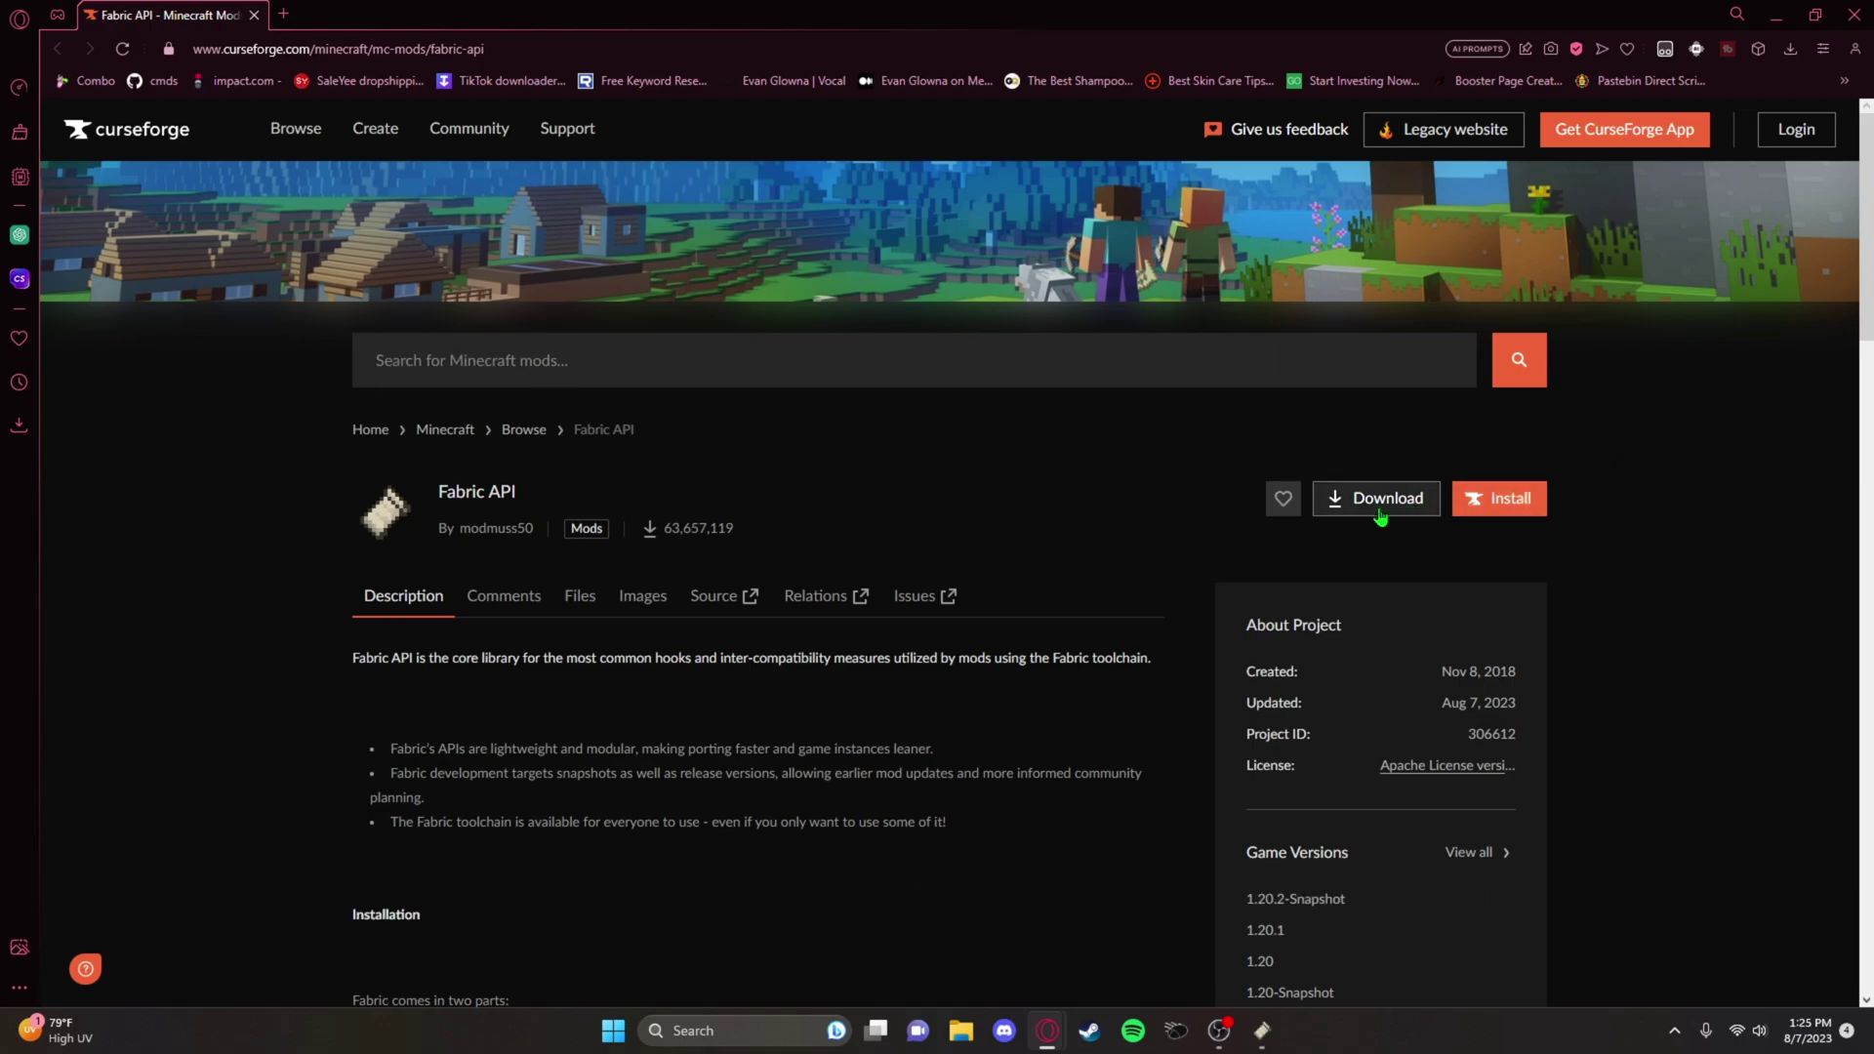
# Save the 1.20.1 main file fabric-api-0.86.1+1.20.1.jar from CurseForge into Downloads.
pyautogui.scroll(-10, 1376, 497)
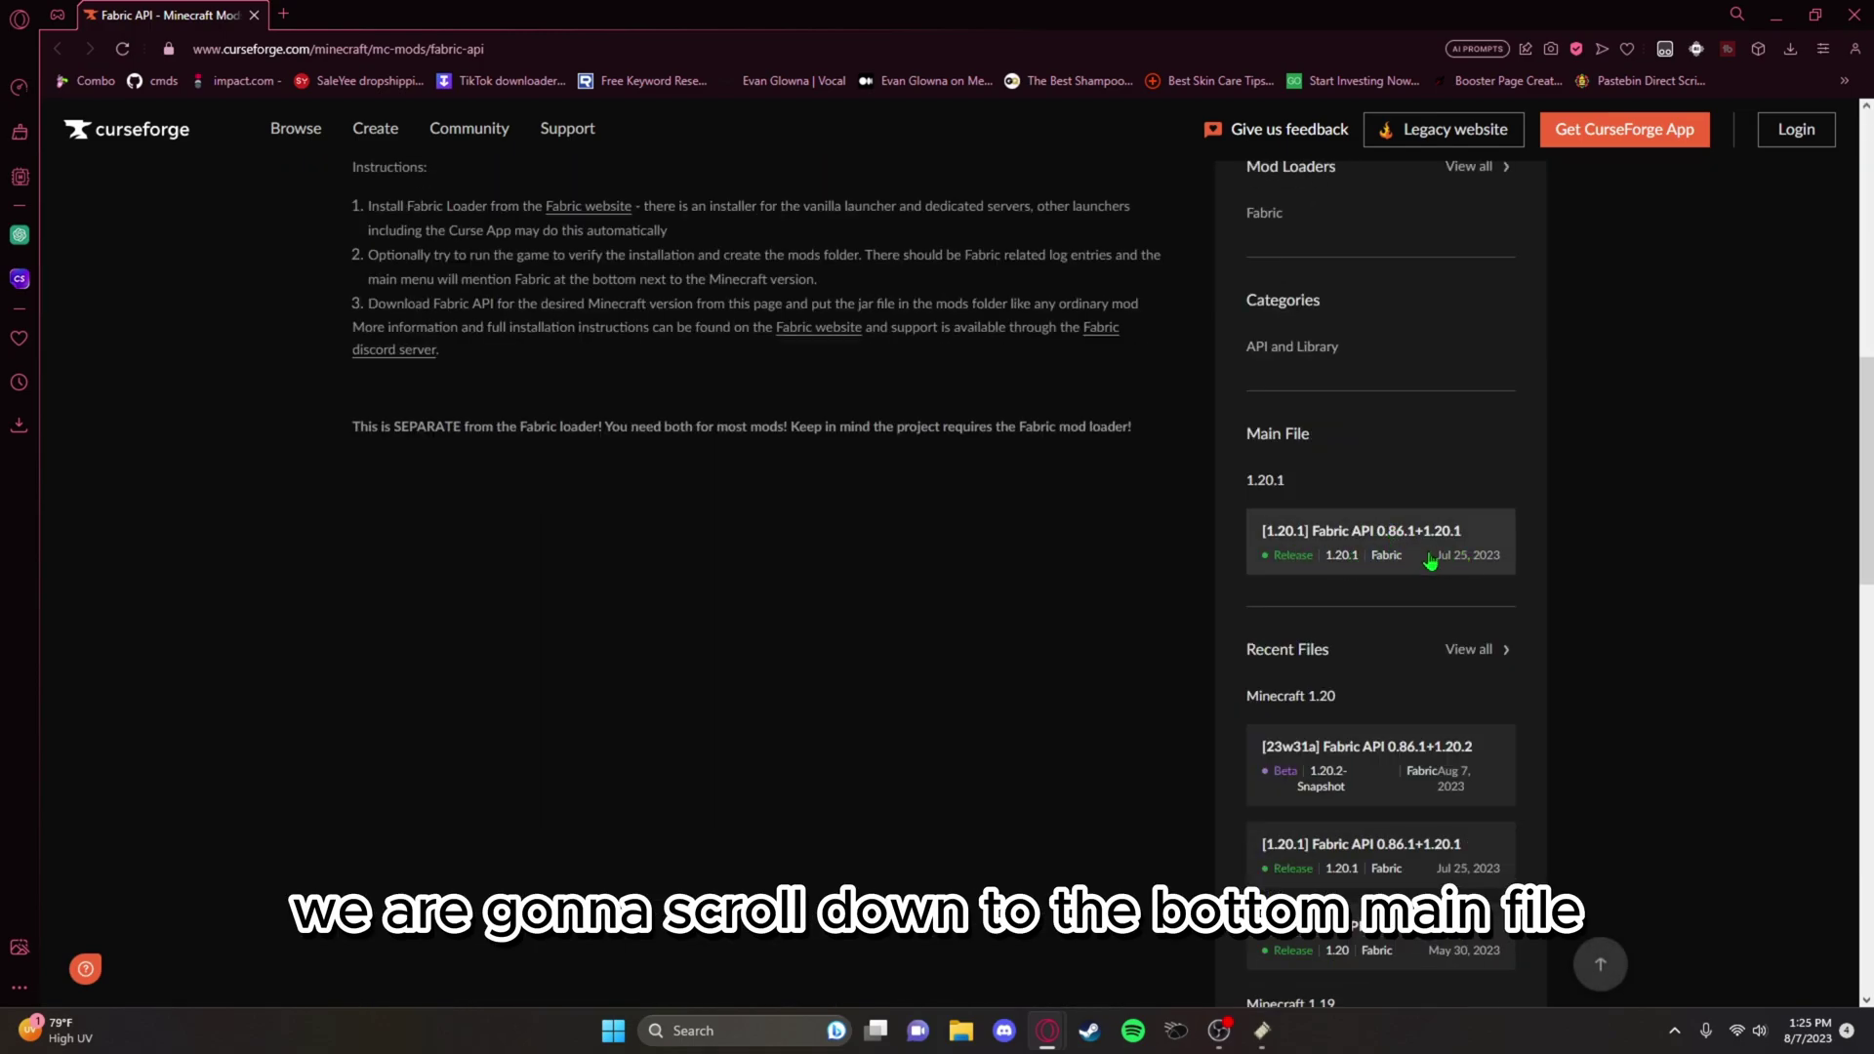
pyautogui.click(1430, 560)
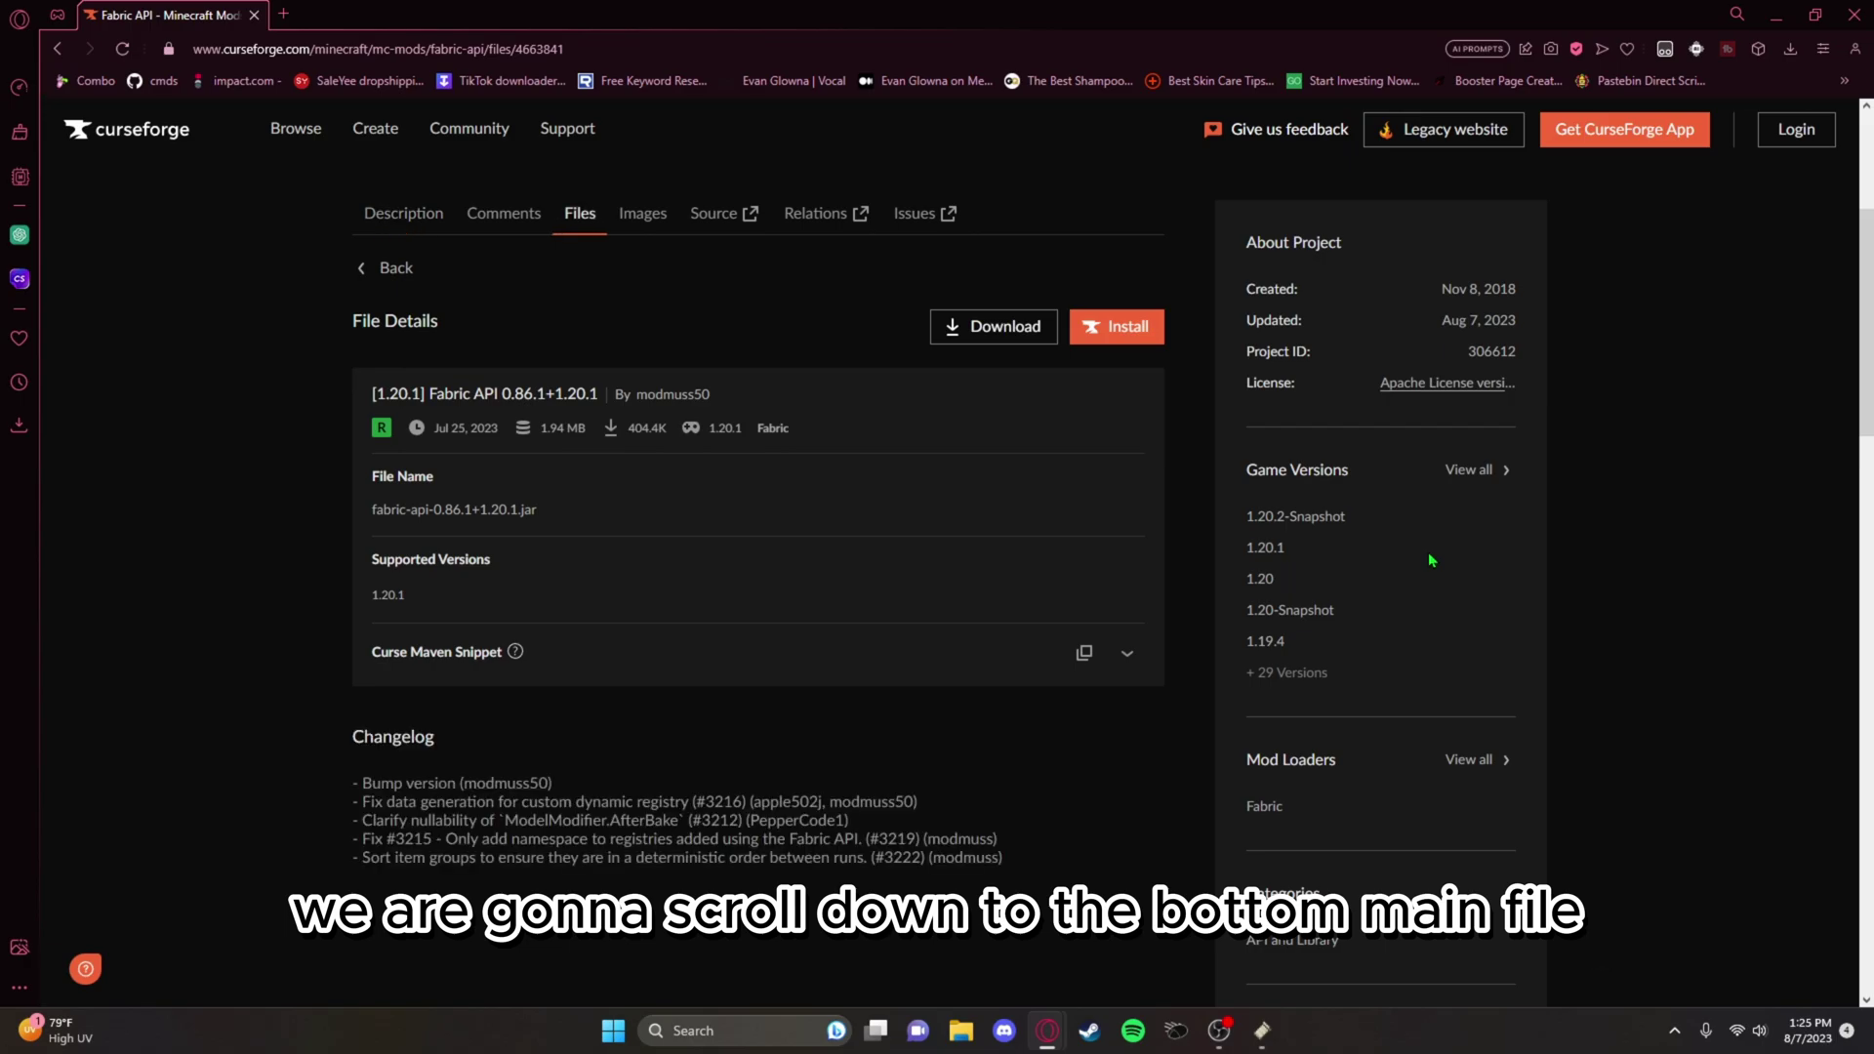
pyautogui.click(993, 342)
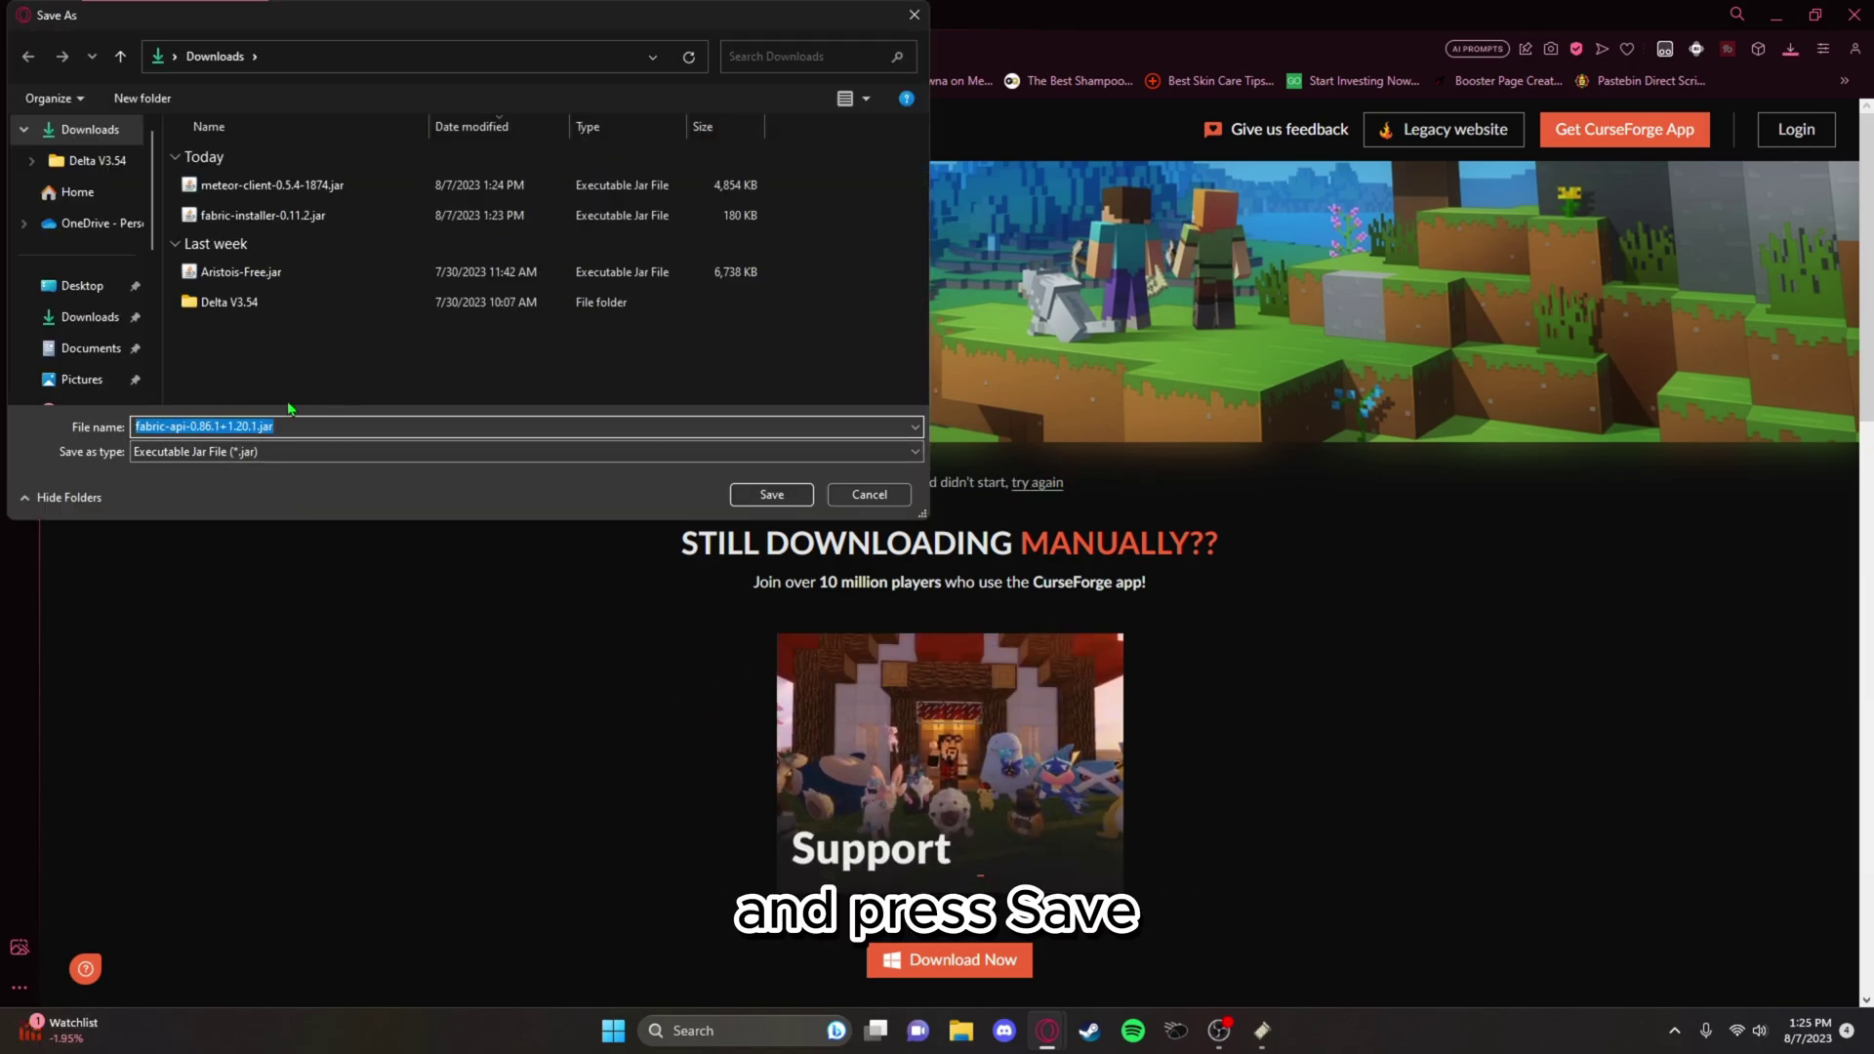
pyautogui.click(176, 243)
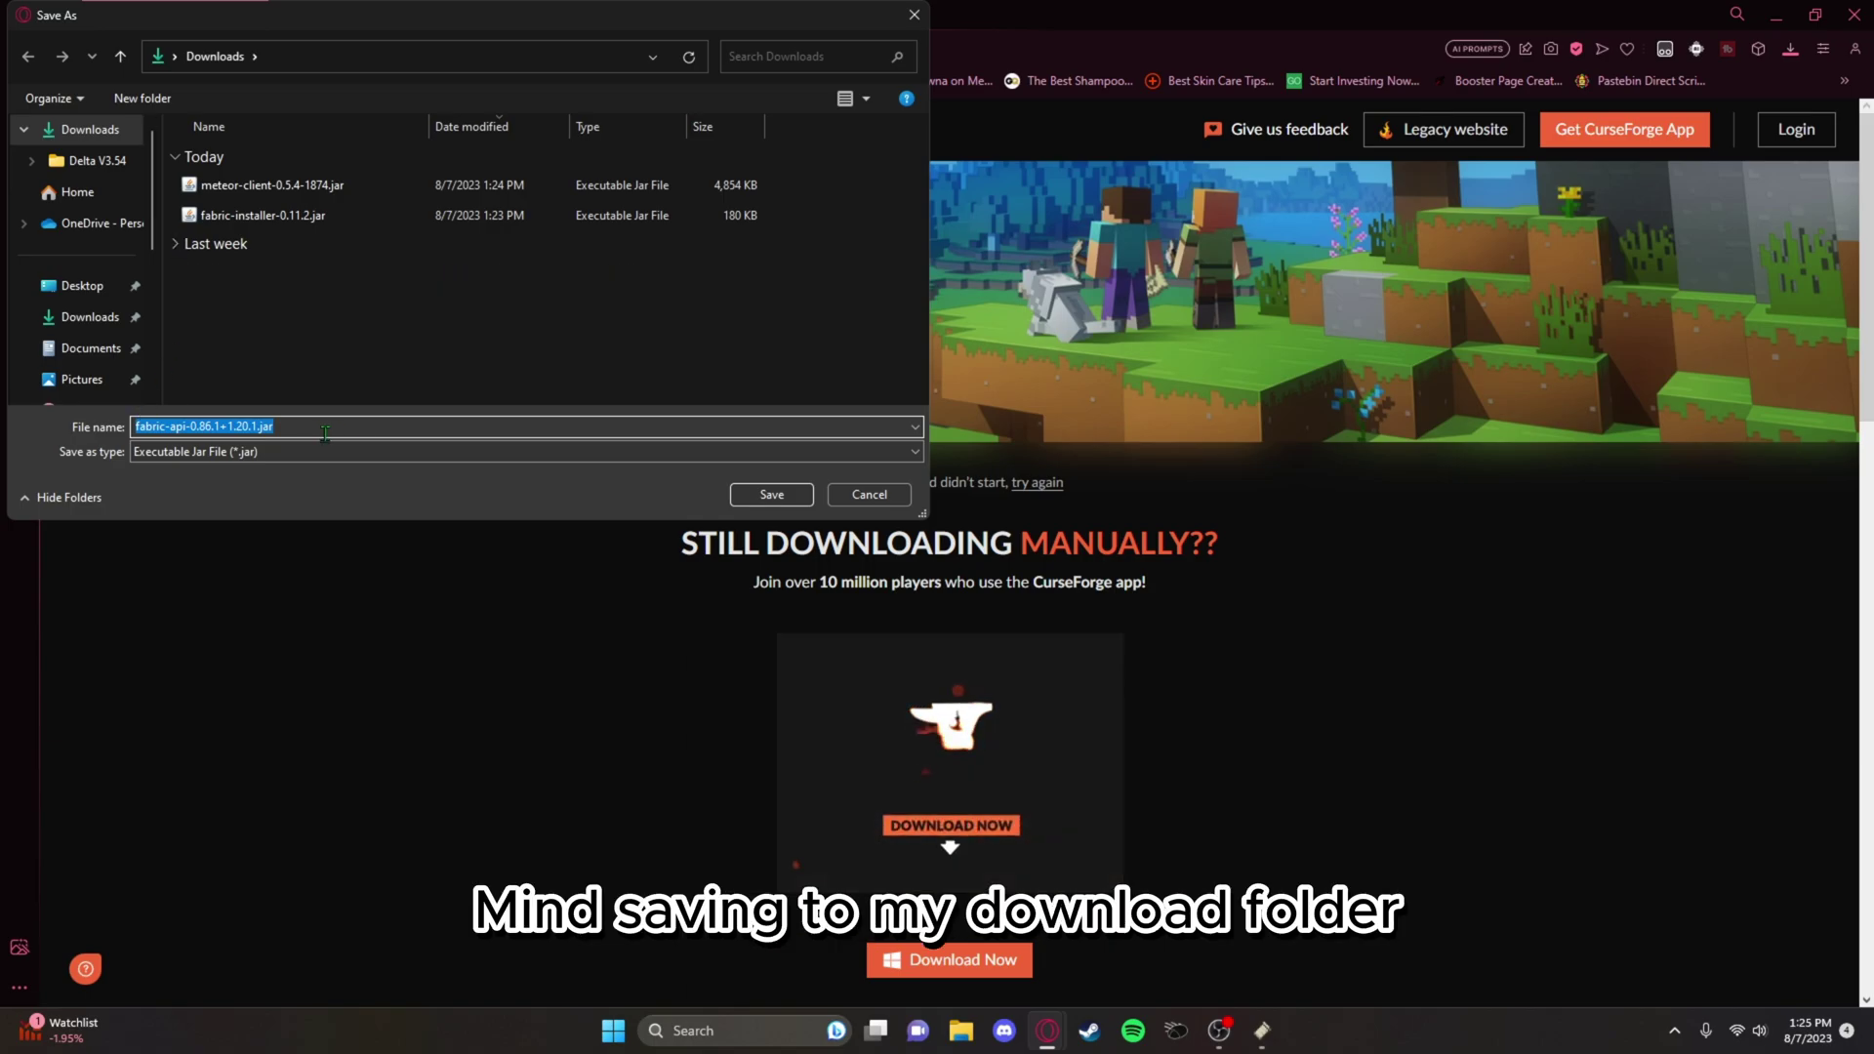
pyautogui.click(767, 496)
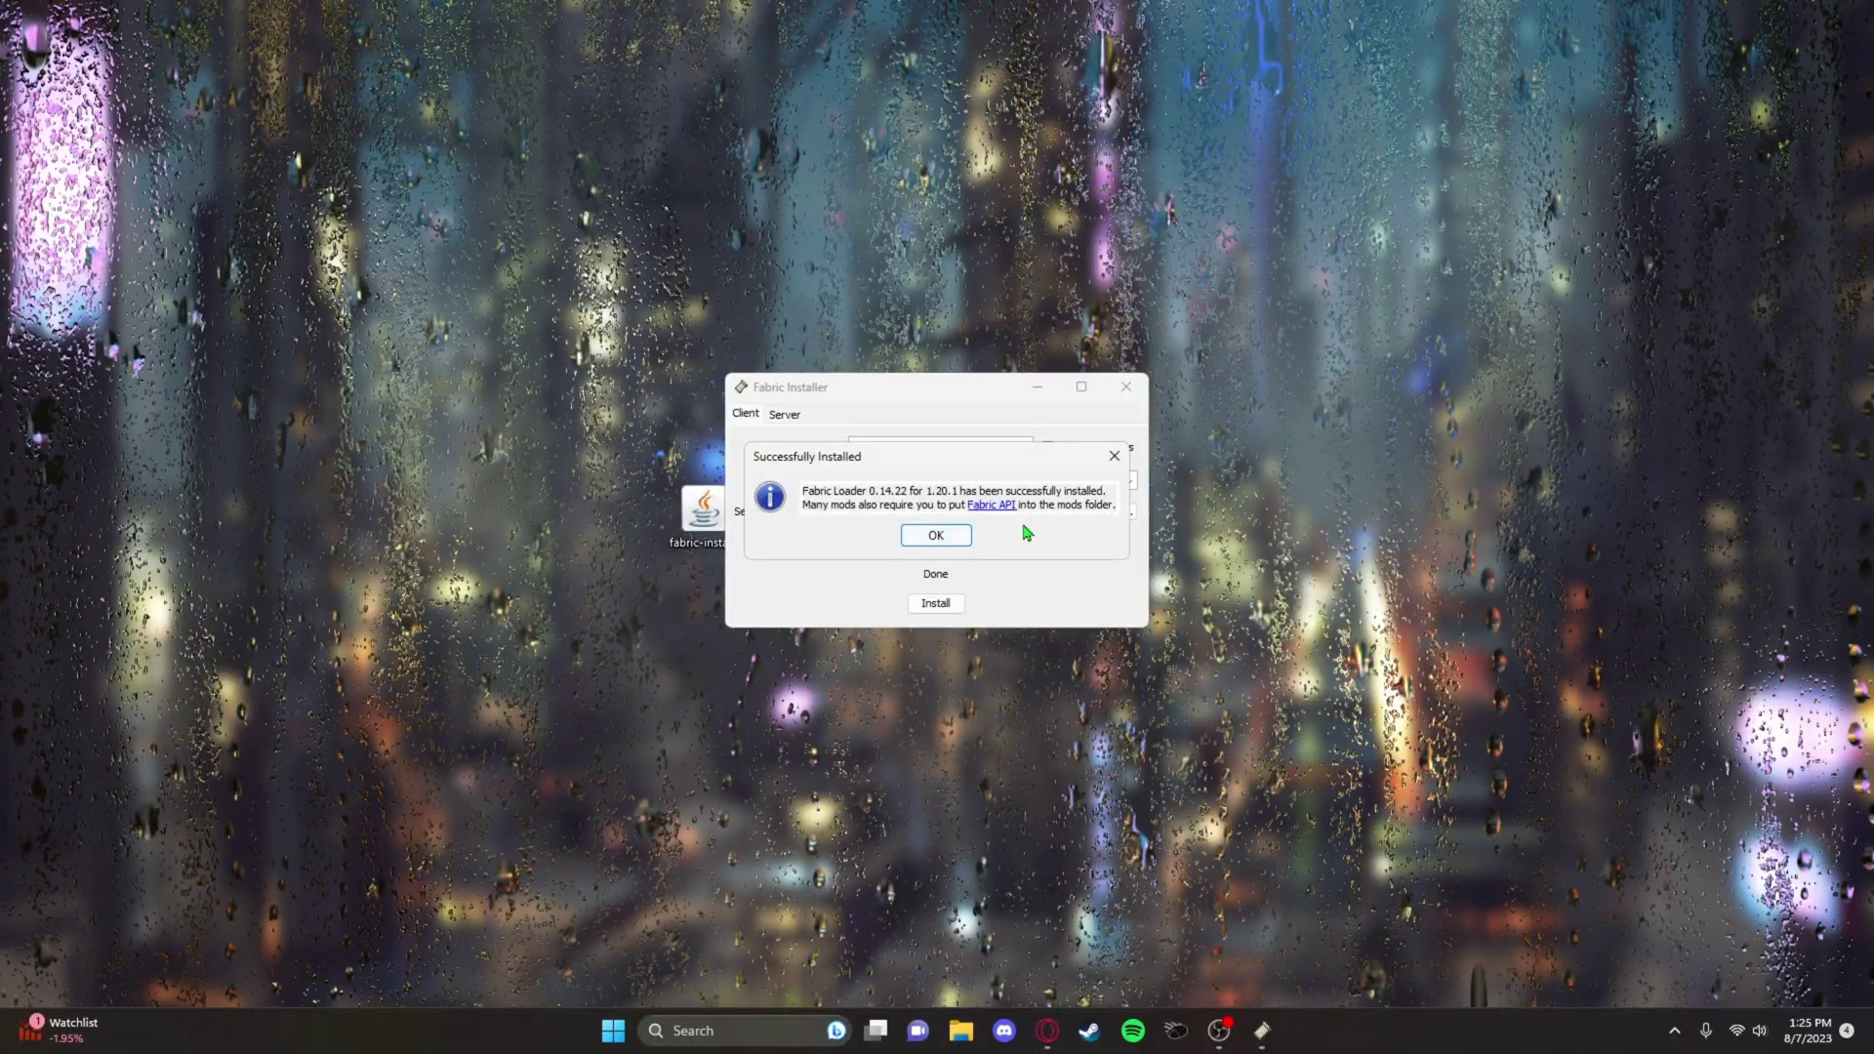
# Close the Fabric Installer and launch Minecraft Launcher via a 'mine' search.
pyautogui.click(957, 536)
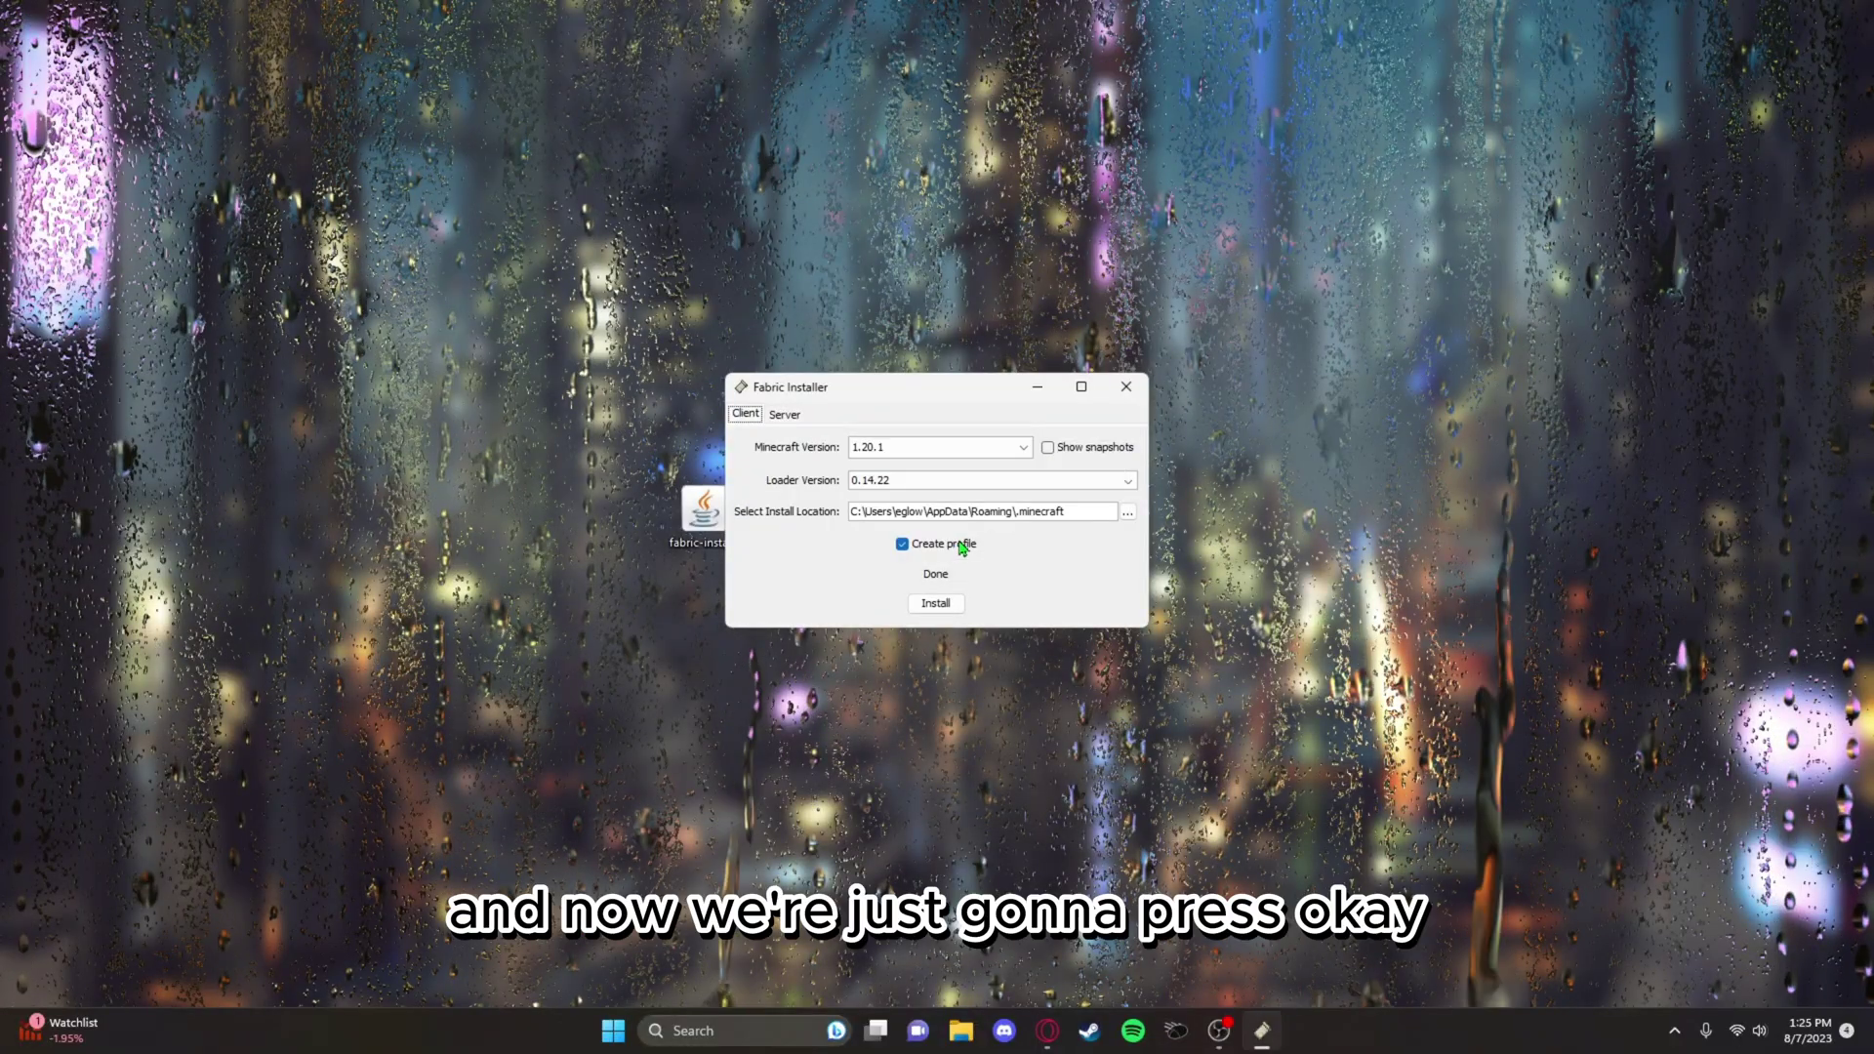
pyautogui.click(1135, 394)
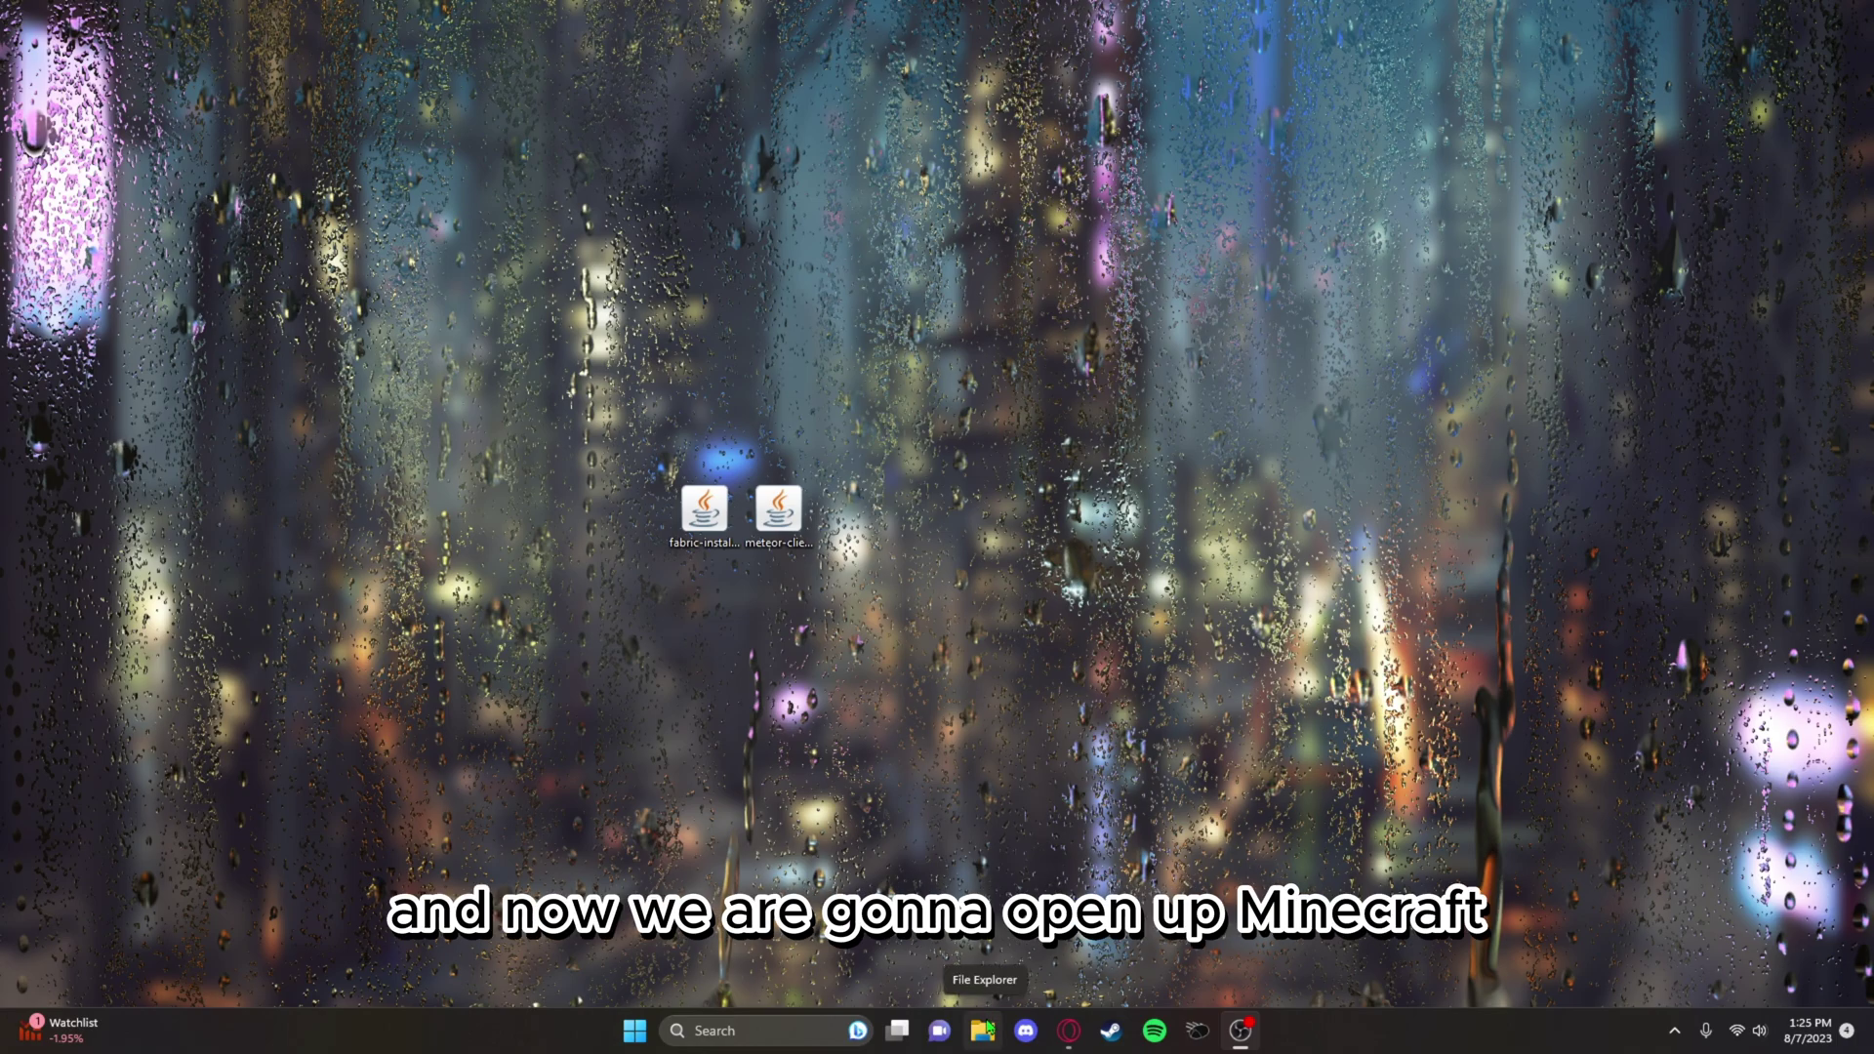
pyautogui.click(759, 1030)
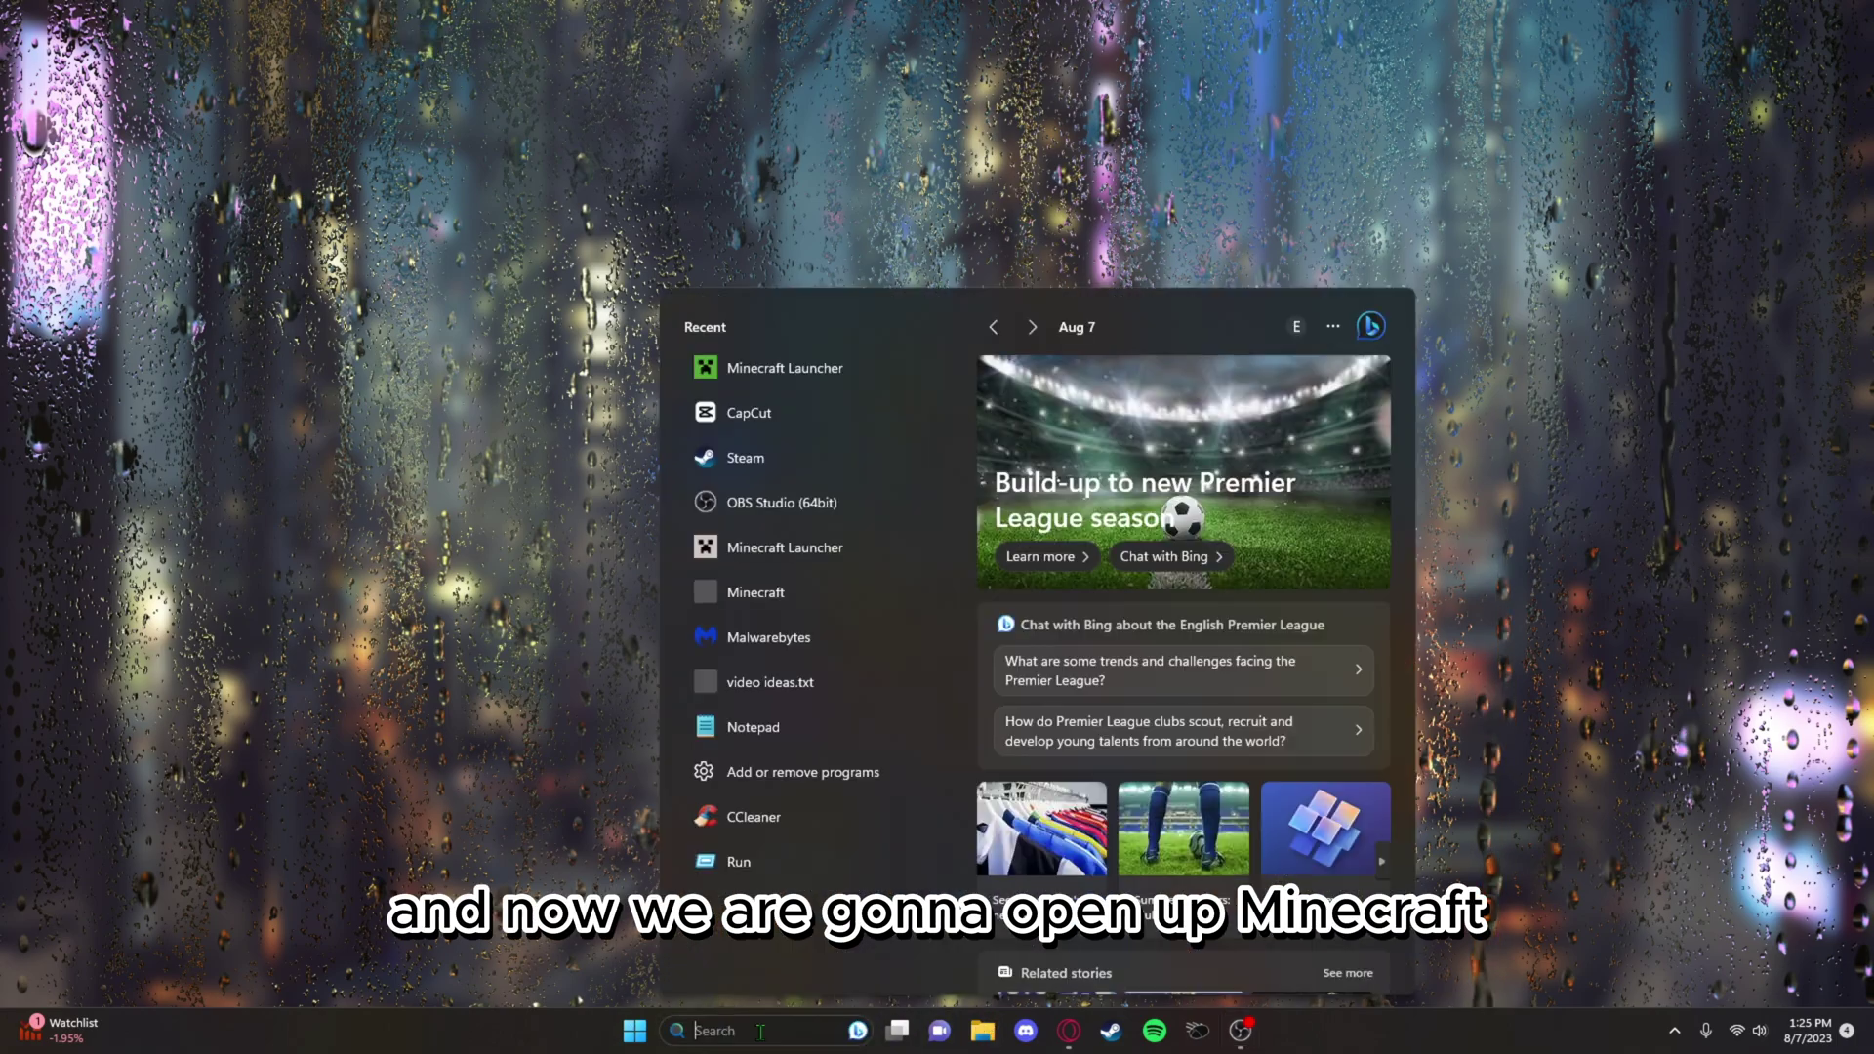
pyautogui.write('mine')
pyautogui.press('Return')
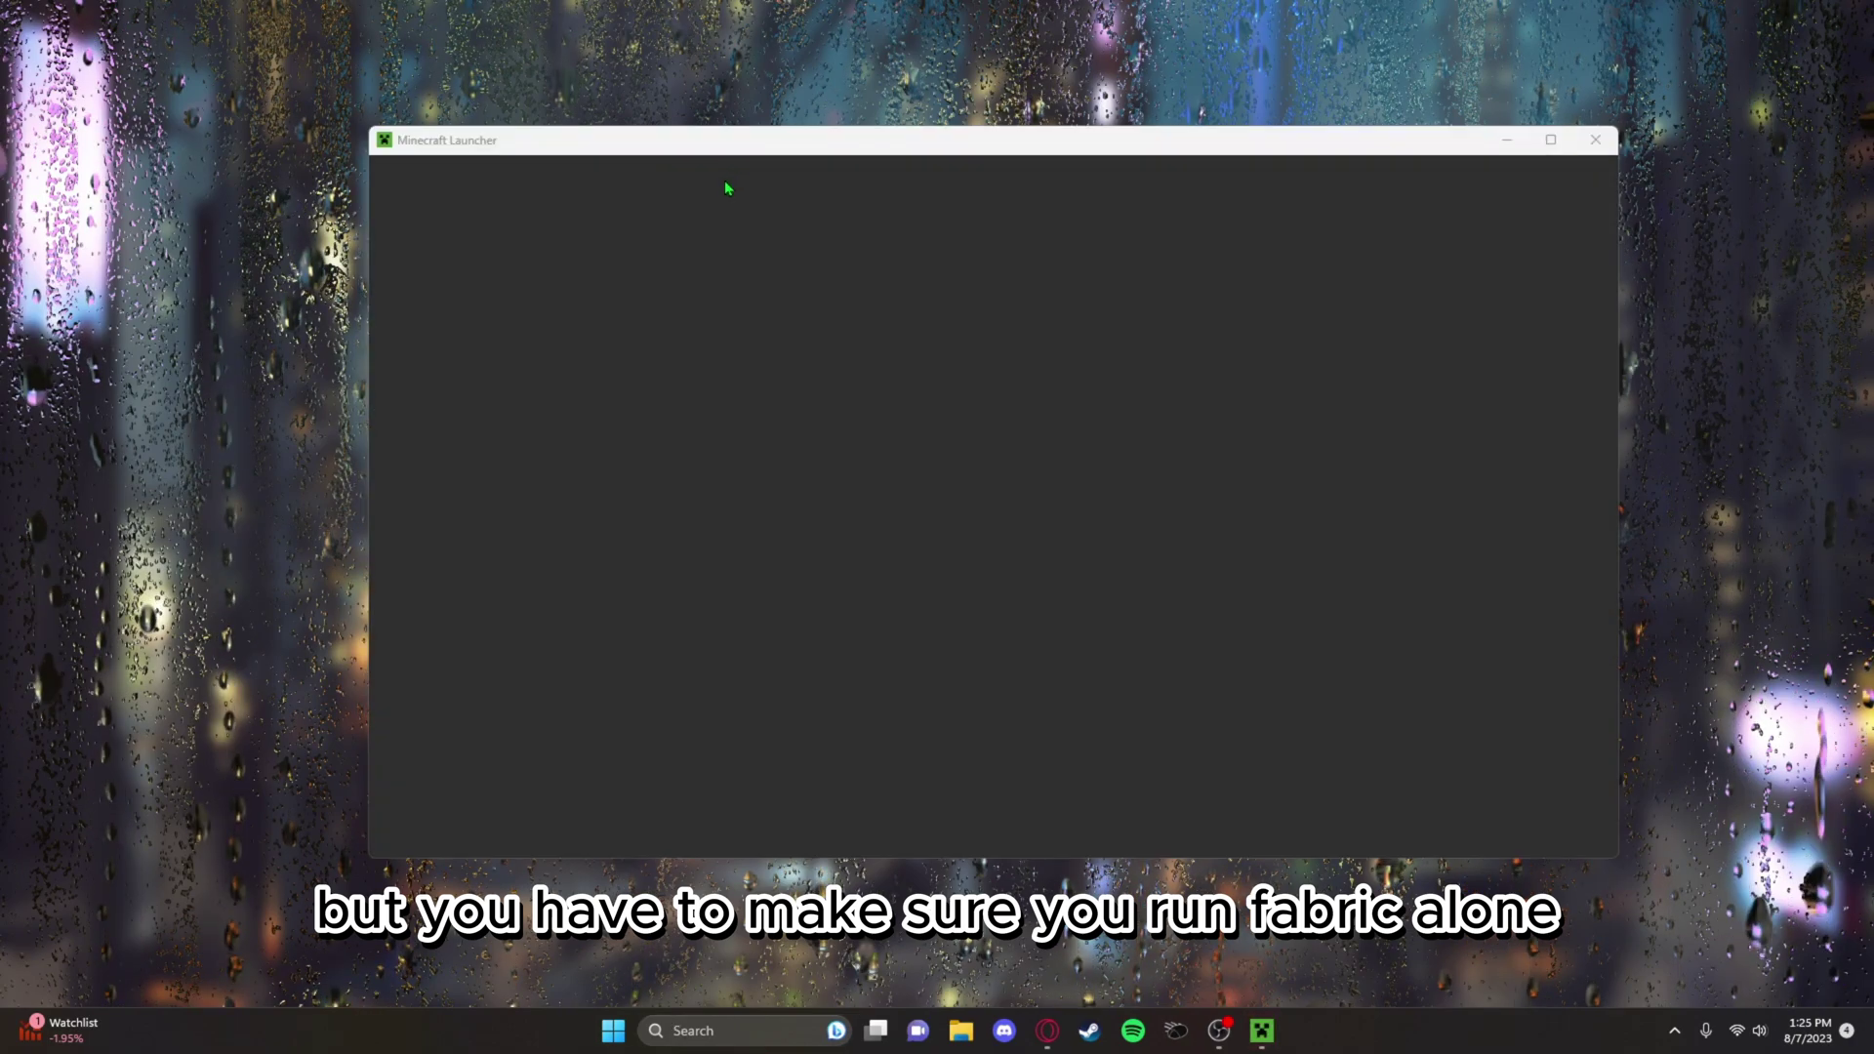
pyautogui.moveTo(728, 166); pyautogui.dragTo(1213, 164)
pyautogui.moveTo(816, 497); pyautogui.dragTo(447, 307)
pyautogui.moveTo(1069, 159); pyautogui.dragTo(678, 159)
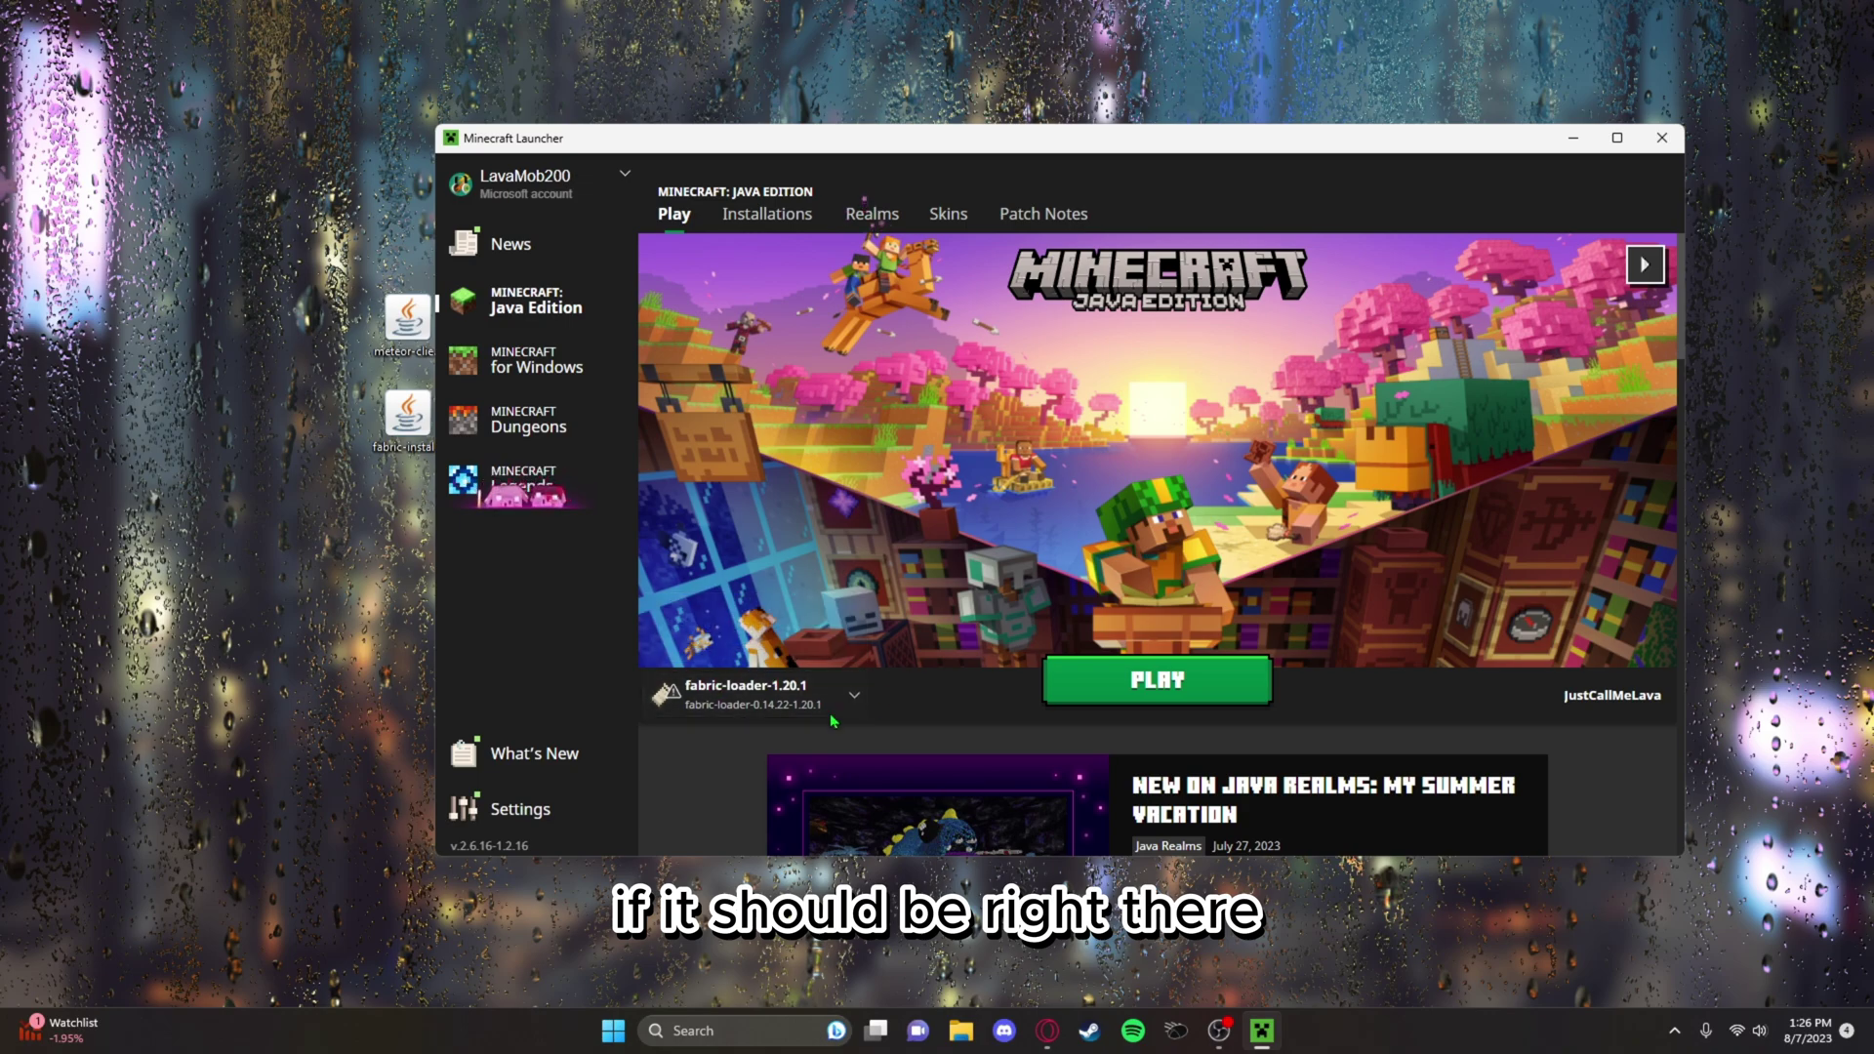
# Check the Installations list for fabric-loader-1.20.1, cancelling an unneeded new installation.
pyautogui.click(767, 214)
pyautogui.click(830, 340)
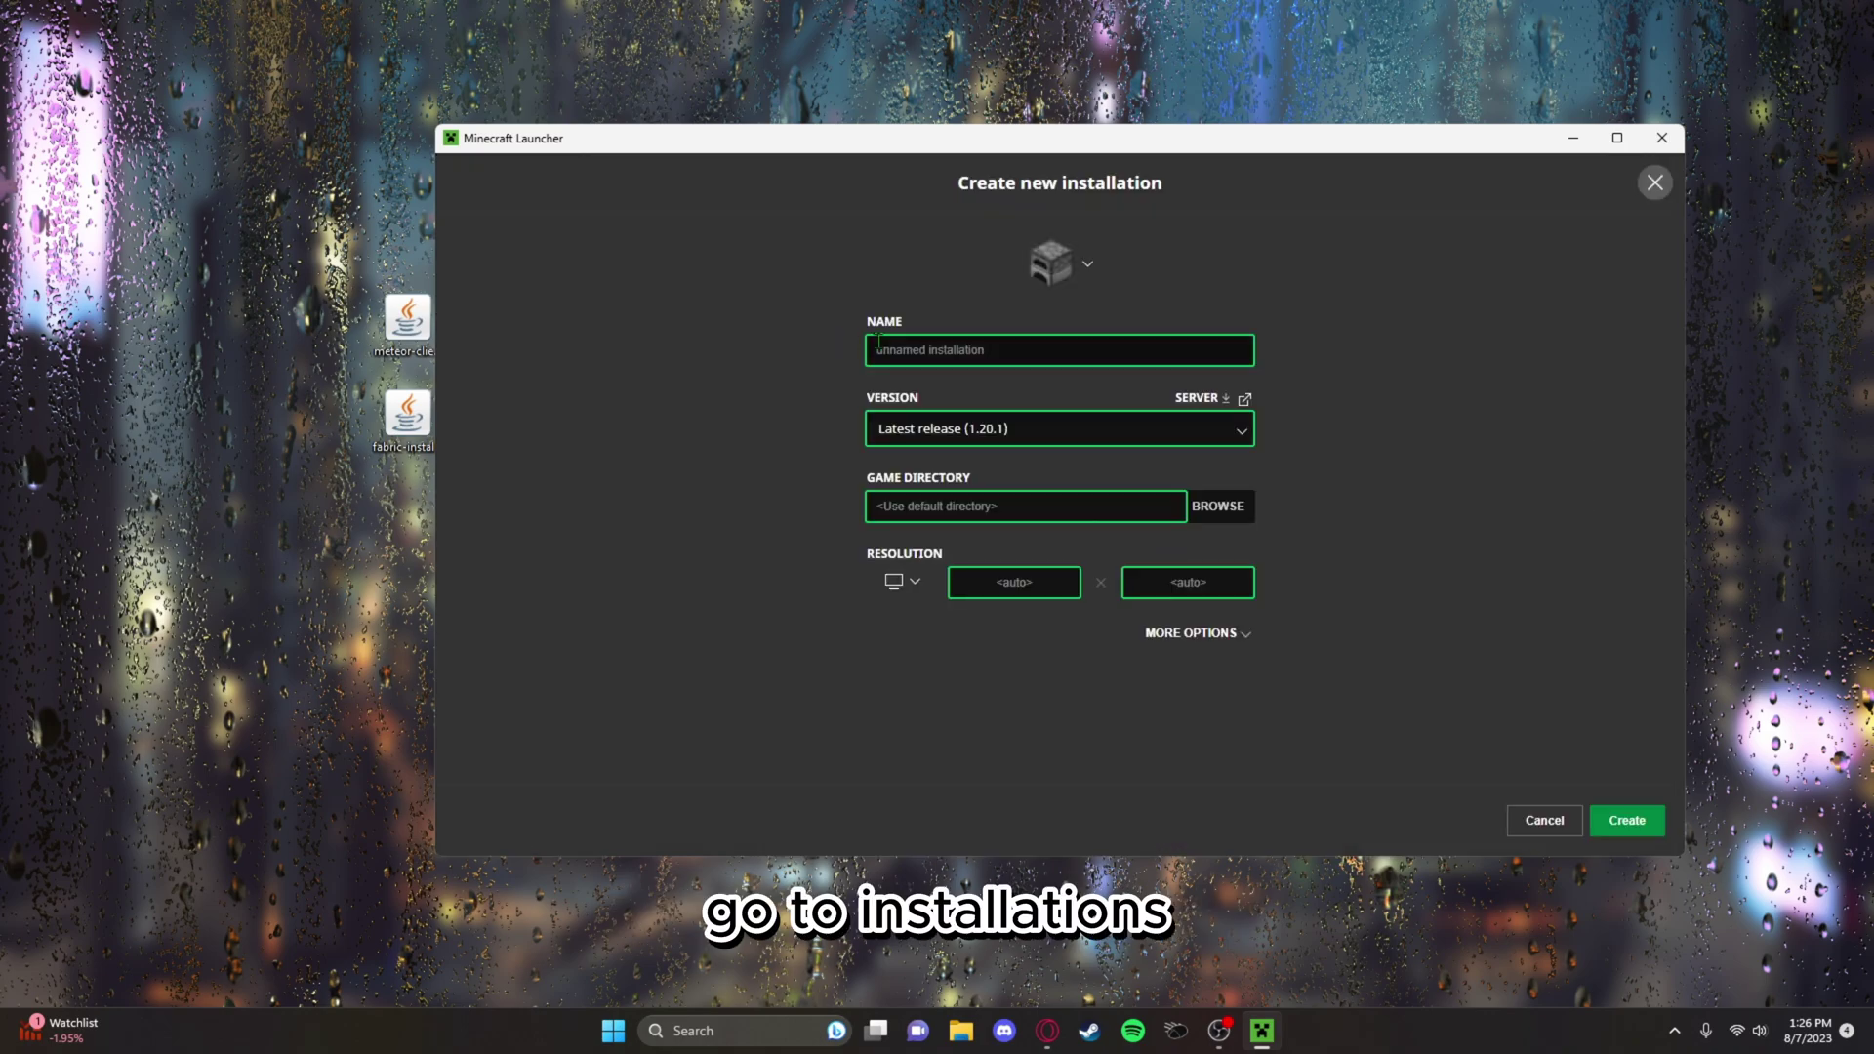
pyautogui.click(971, 426)
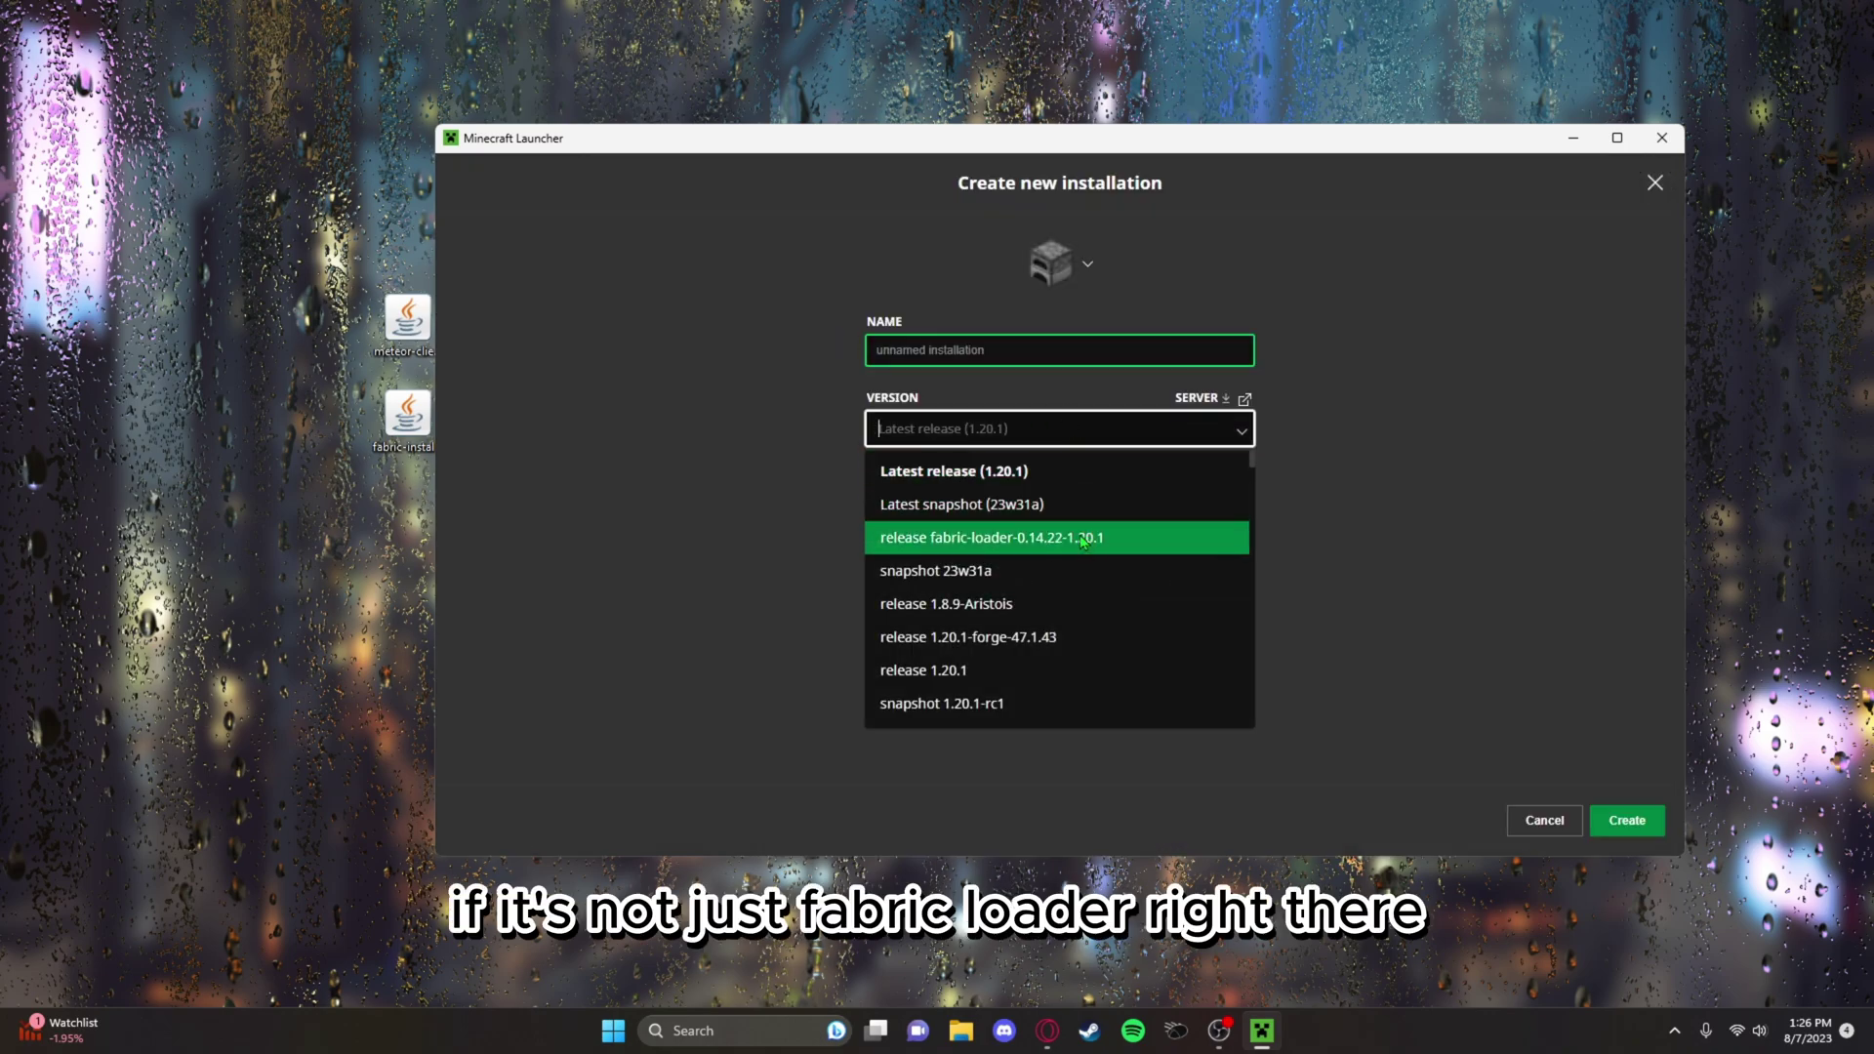
pyautogui.click(1544, 820)
pyautogui.click(1544, 820)
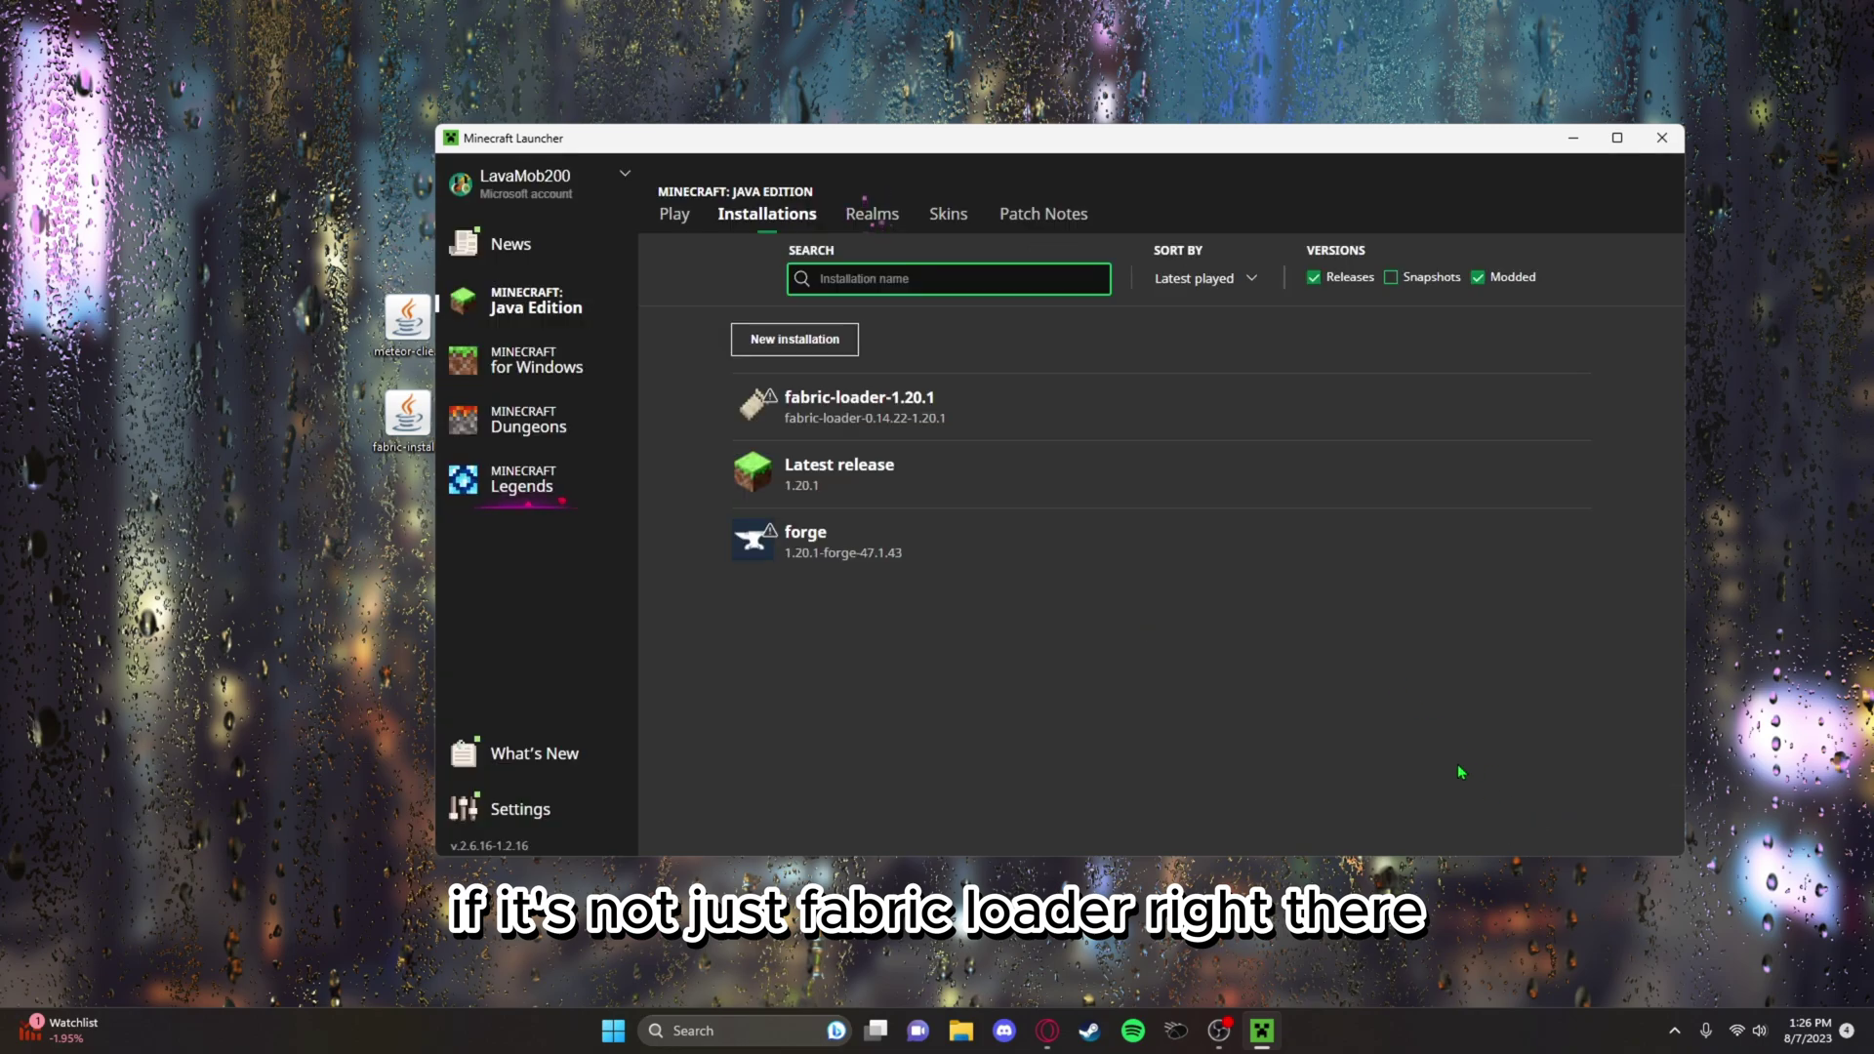
pyautogui.click(675, 230)
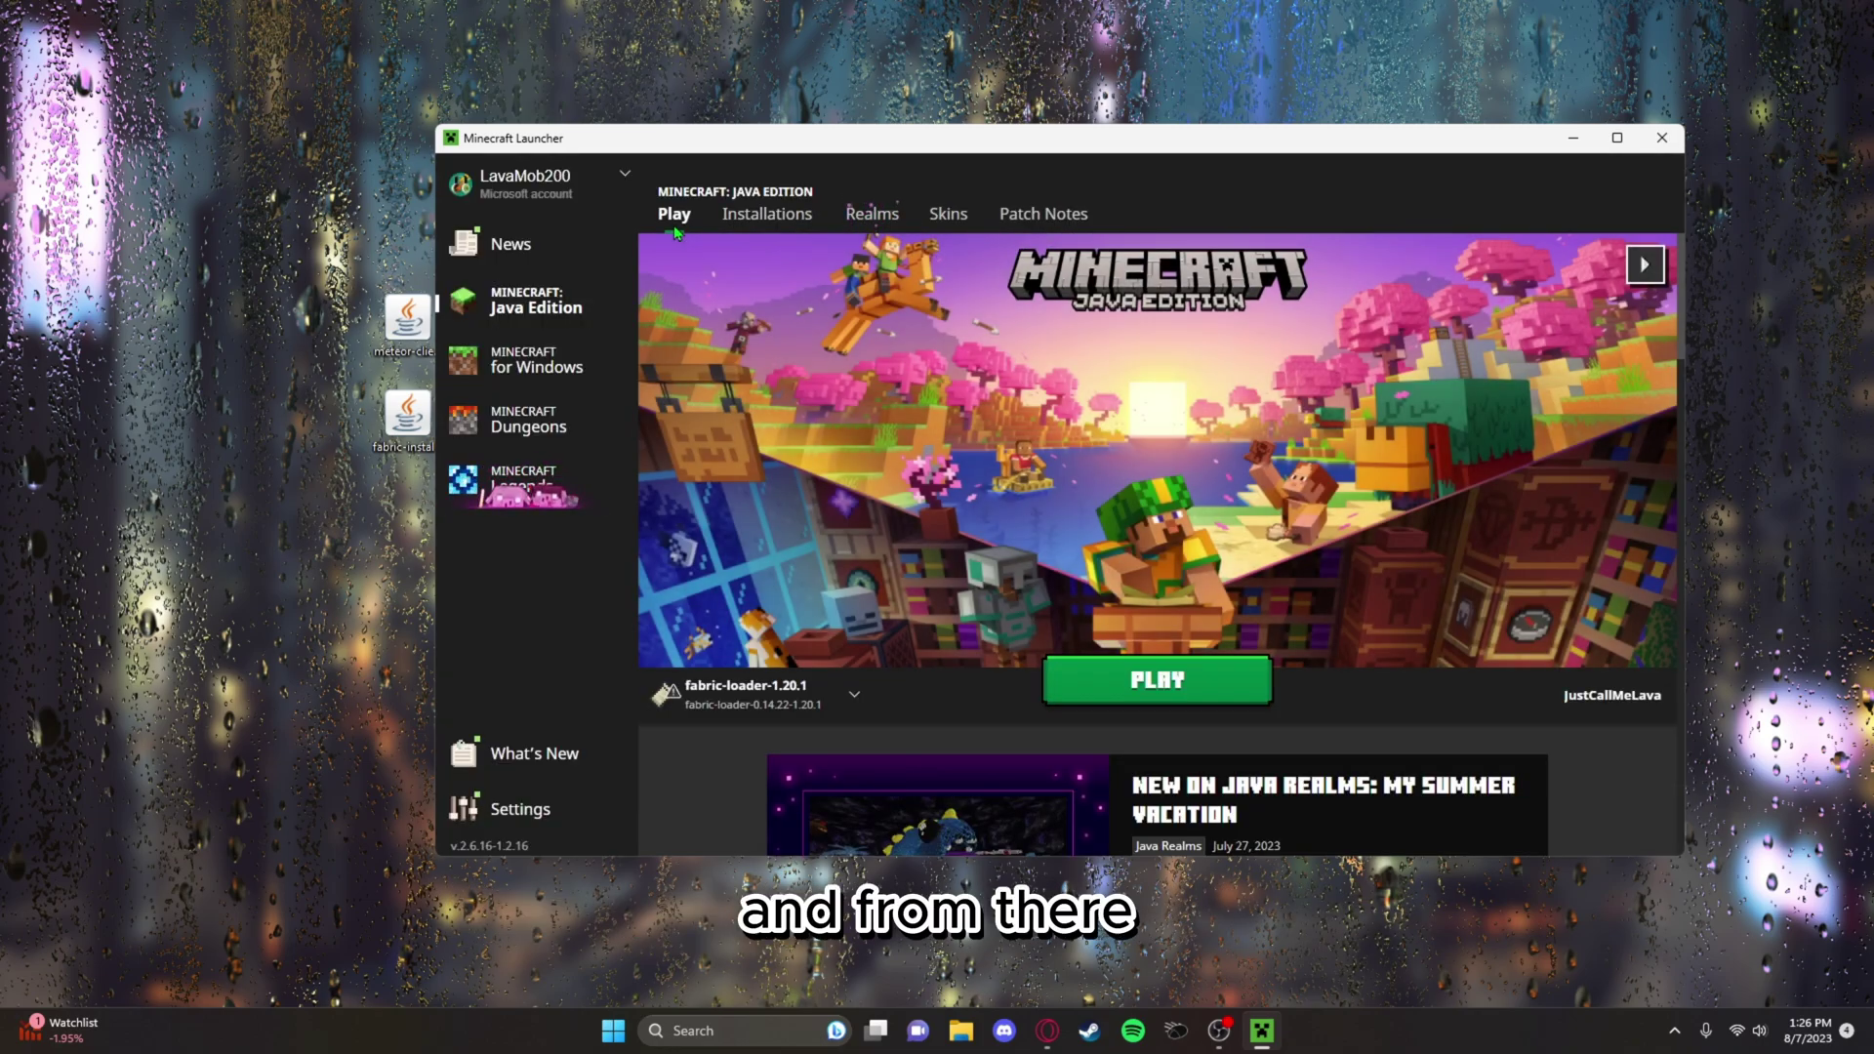
pyautogui.click(742, 223)
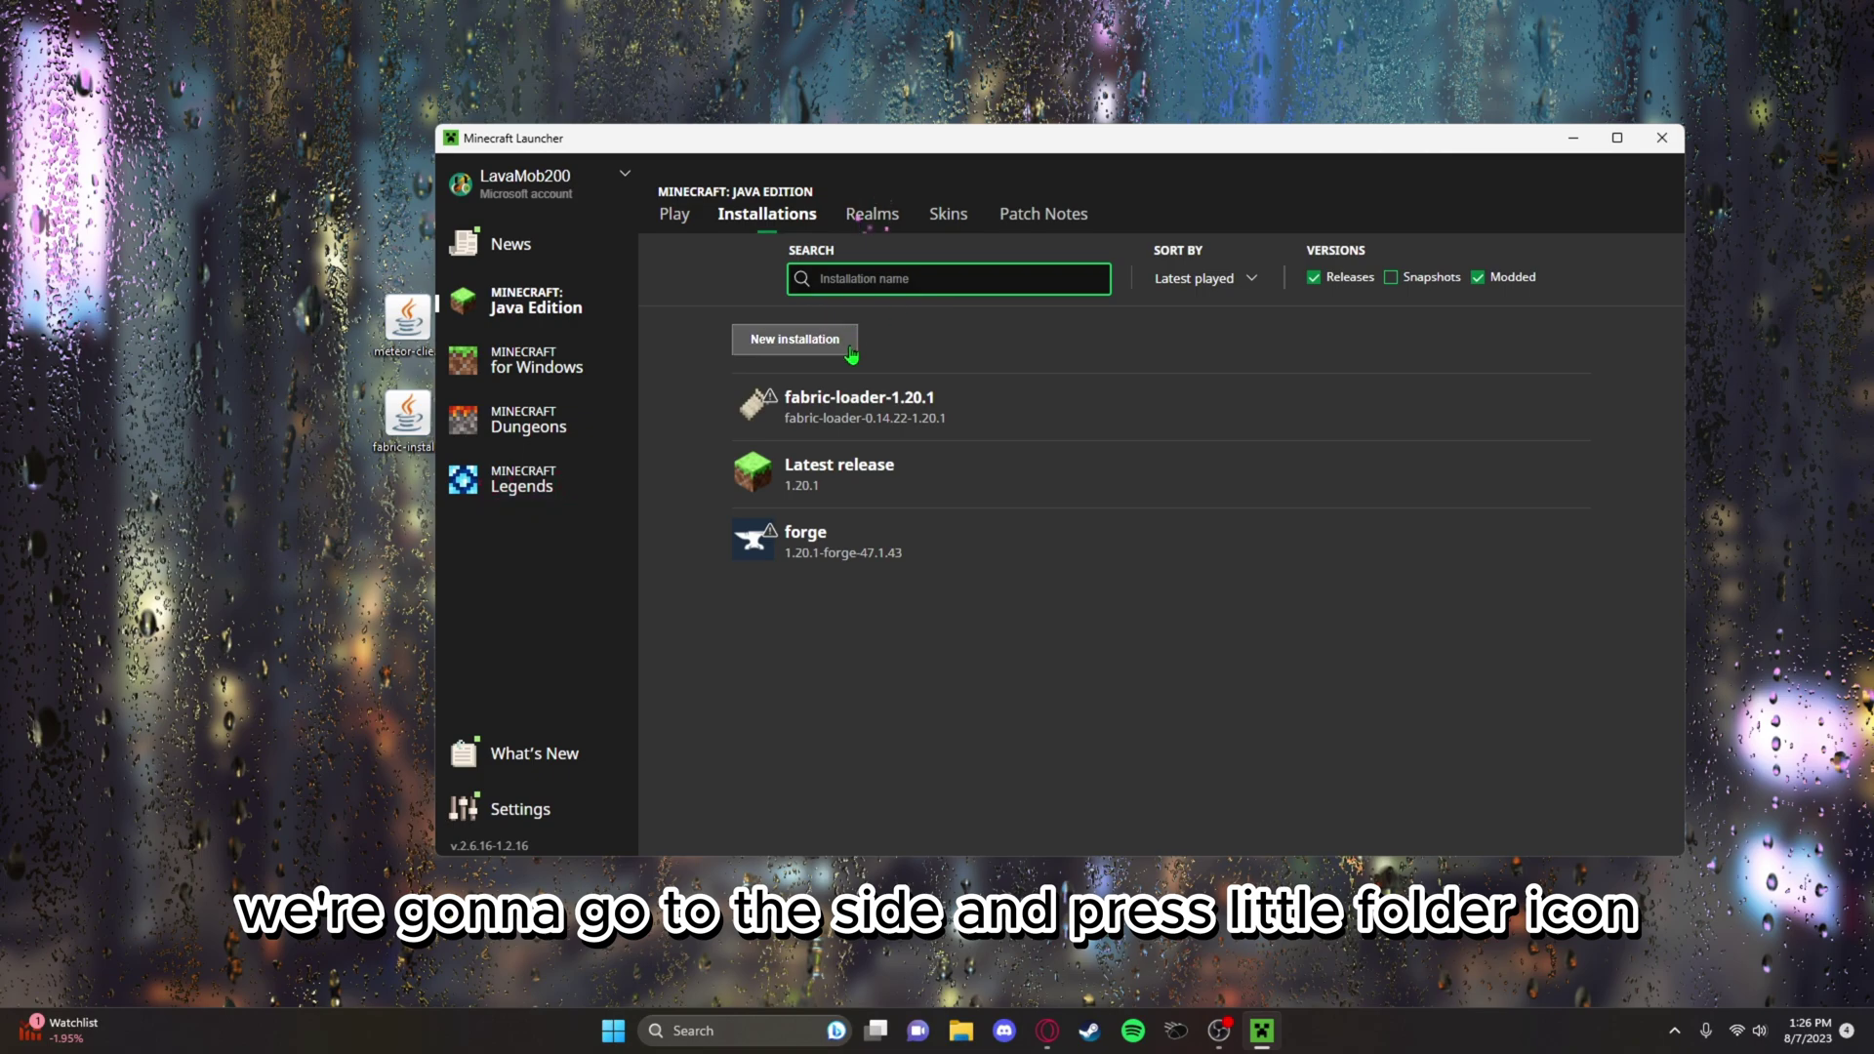
# Open the .minecraft game folder of the fabric-loader-1.20.1 installation.
pyautogui.click(1535, 409)
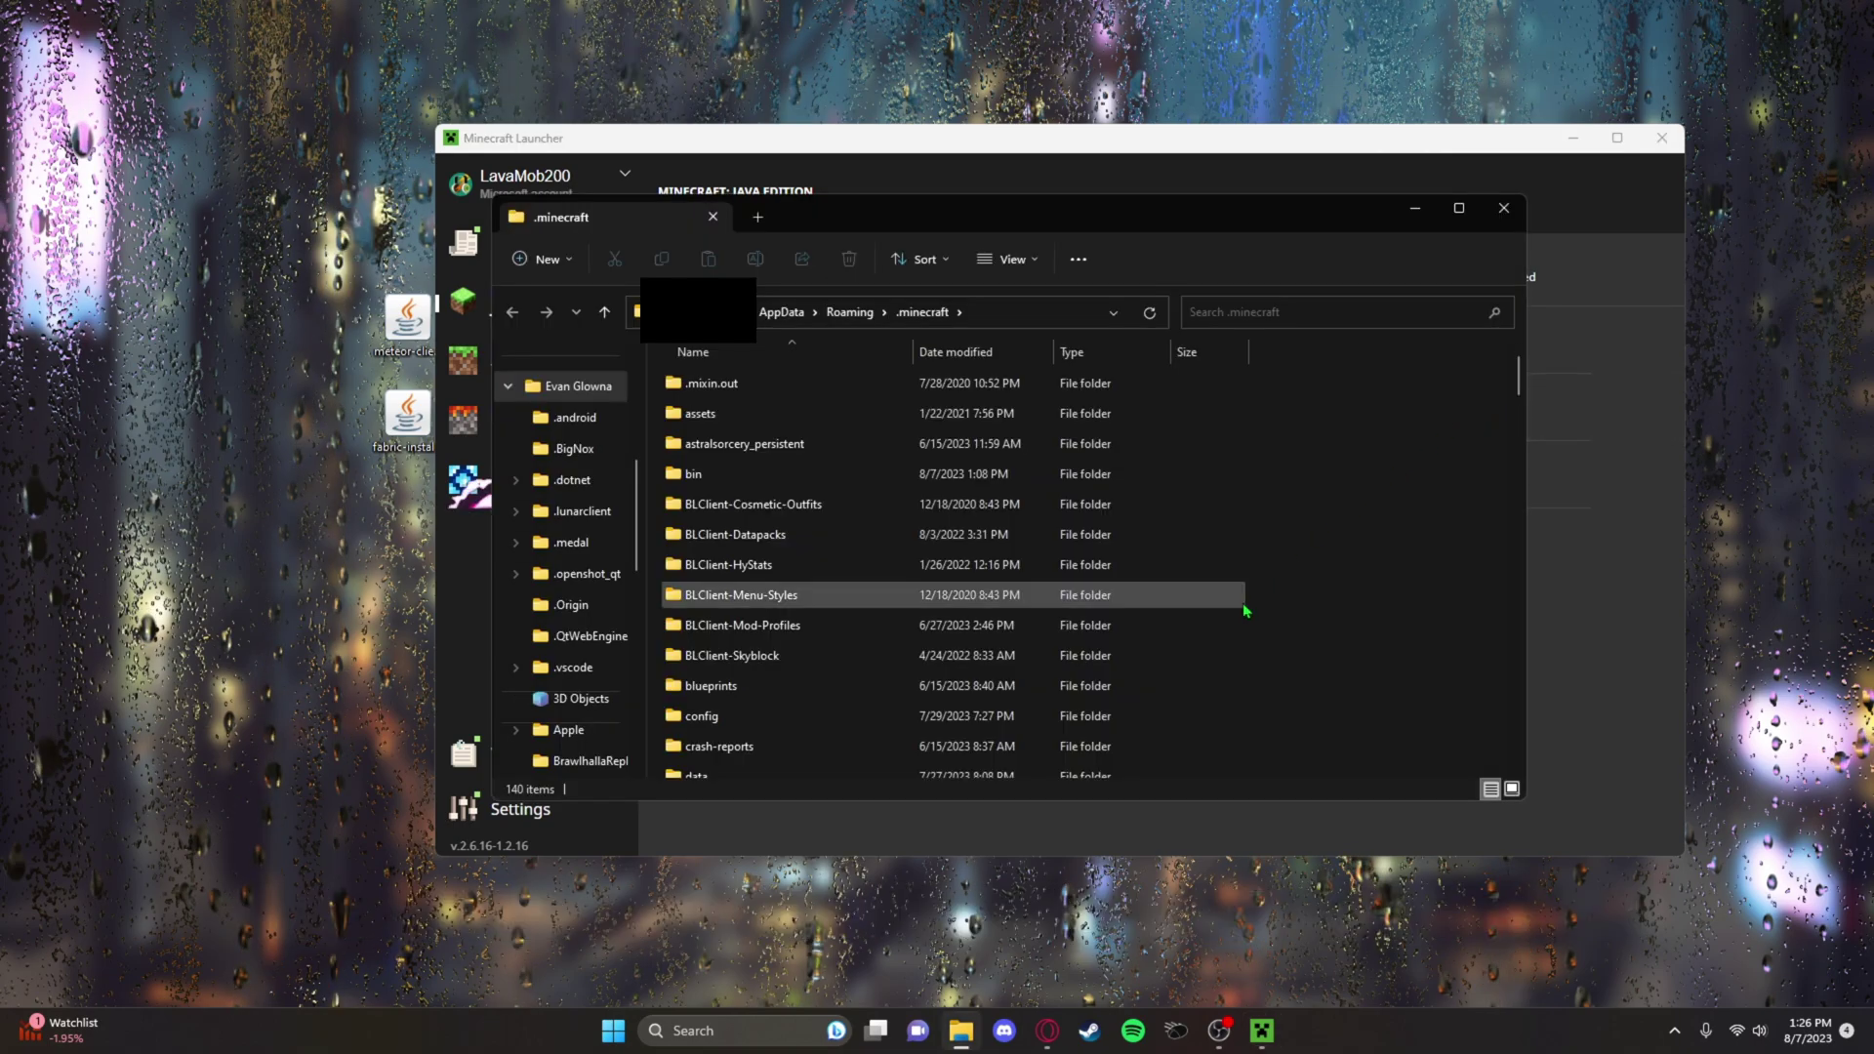
pyautogui.scroll(-5, 1244, 610)
pyautogui.scroll(-3, 1244, 610)
pyautogui.scroll(2, 1245, 610)
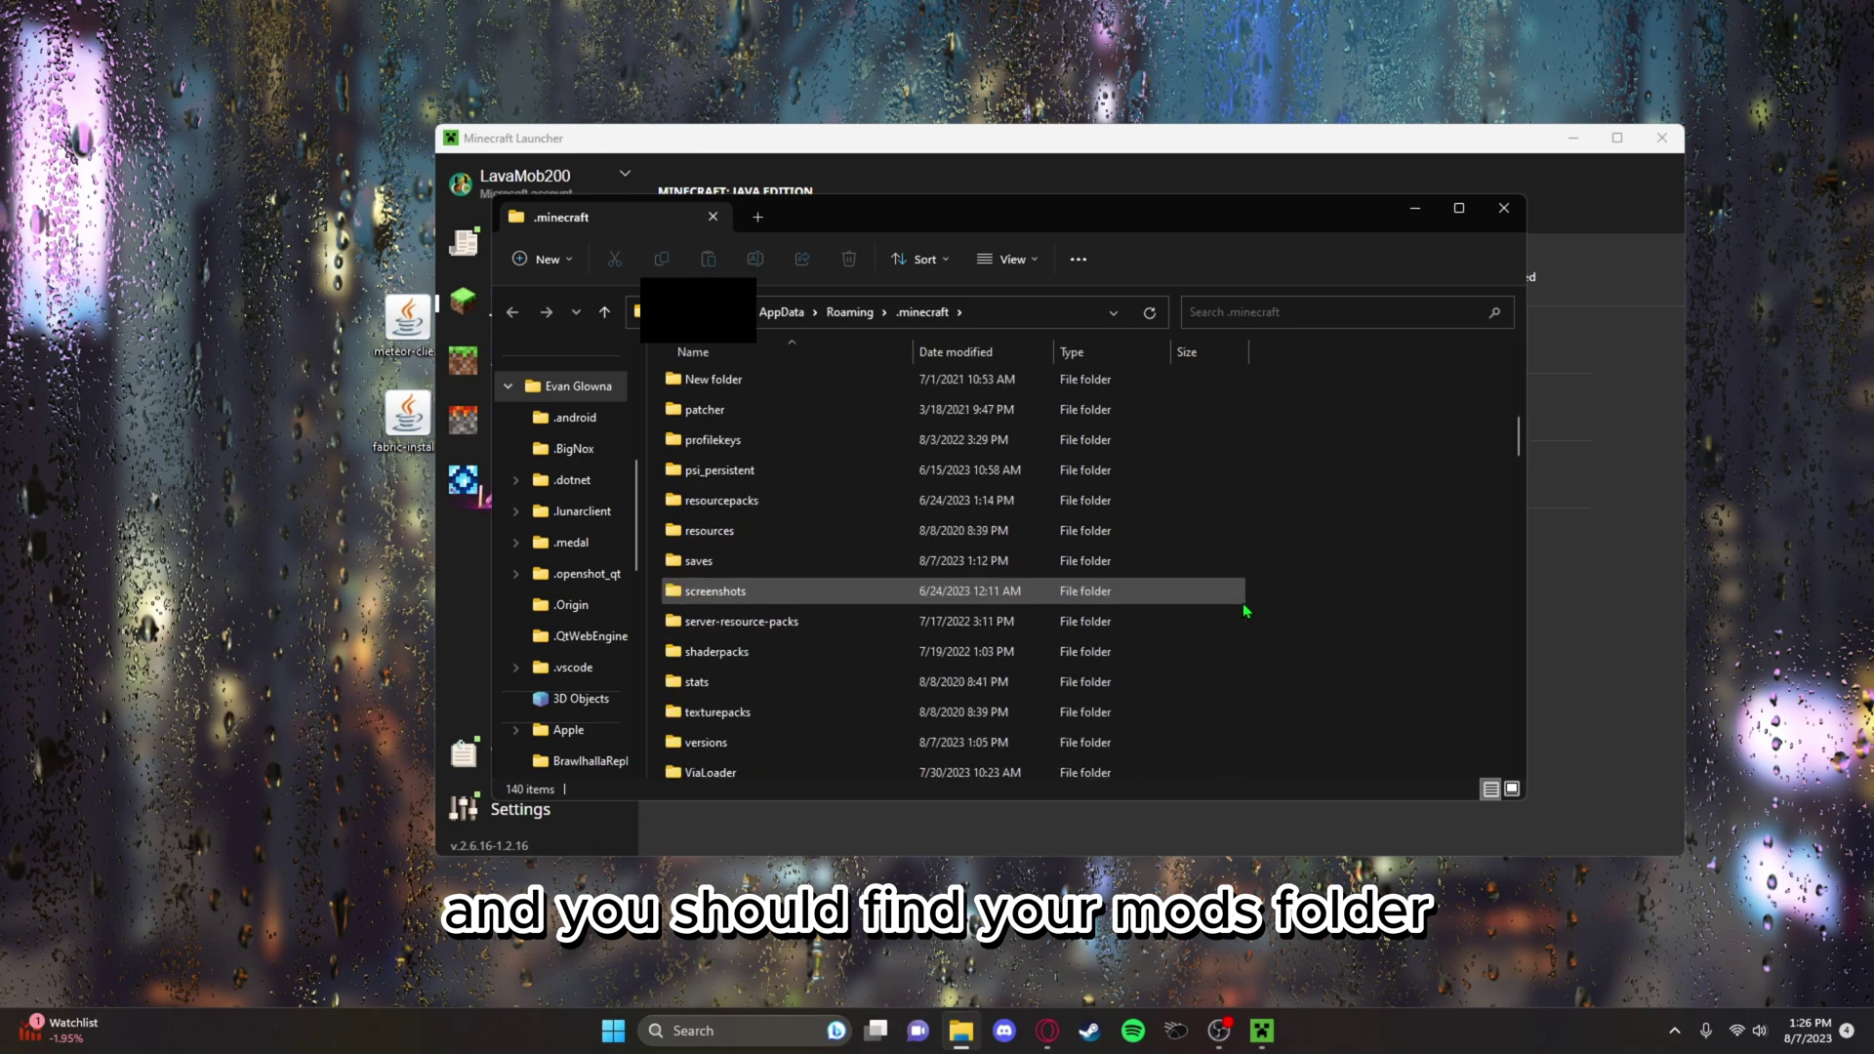
pyautogui.scroll(10, 1245, 610)
# Create a new folder named mods inside .minecraft.
pyautogui.rightClick(1343, 473)
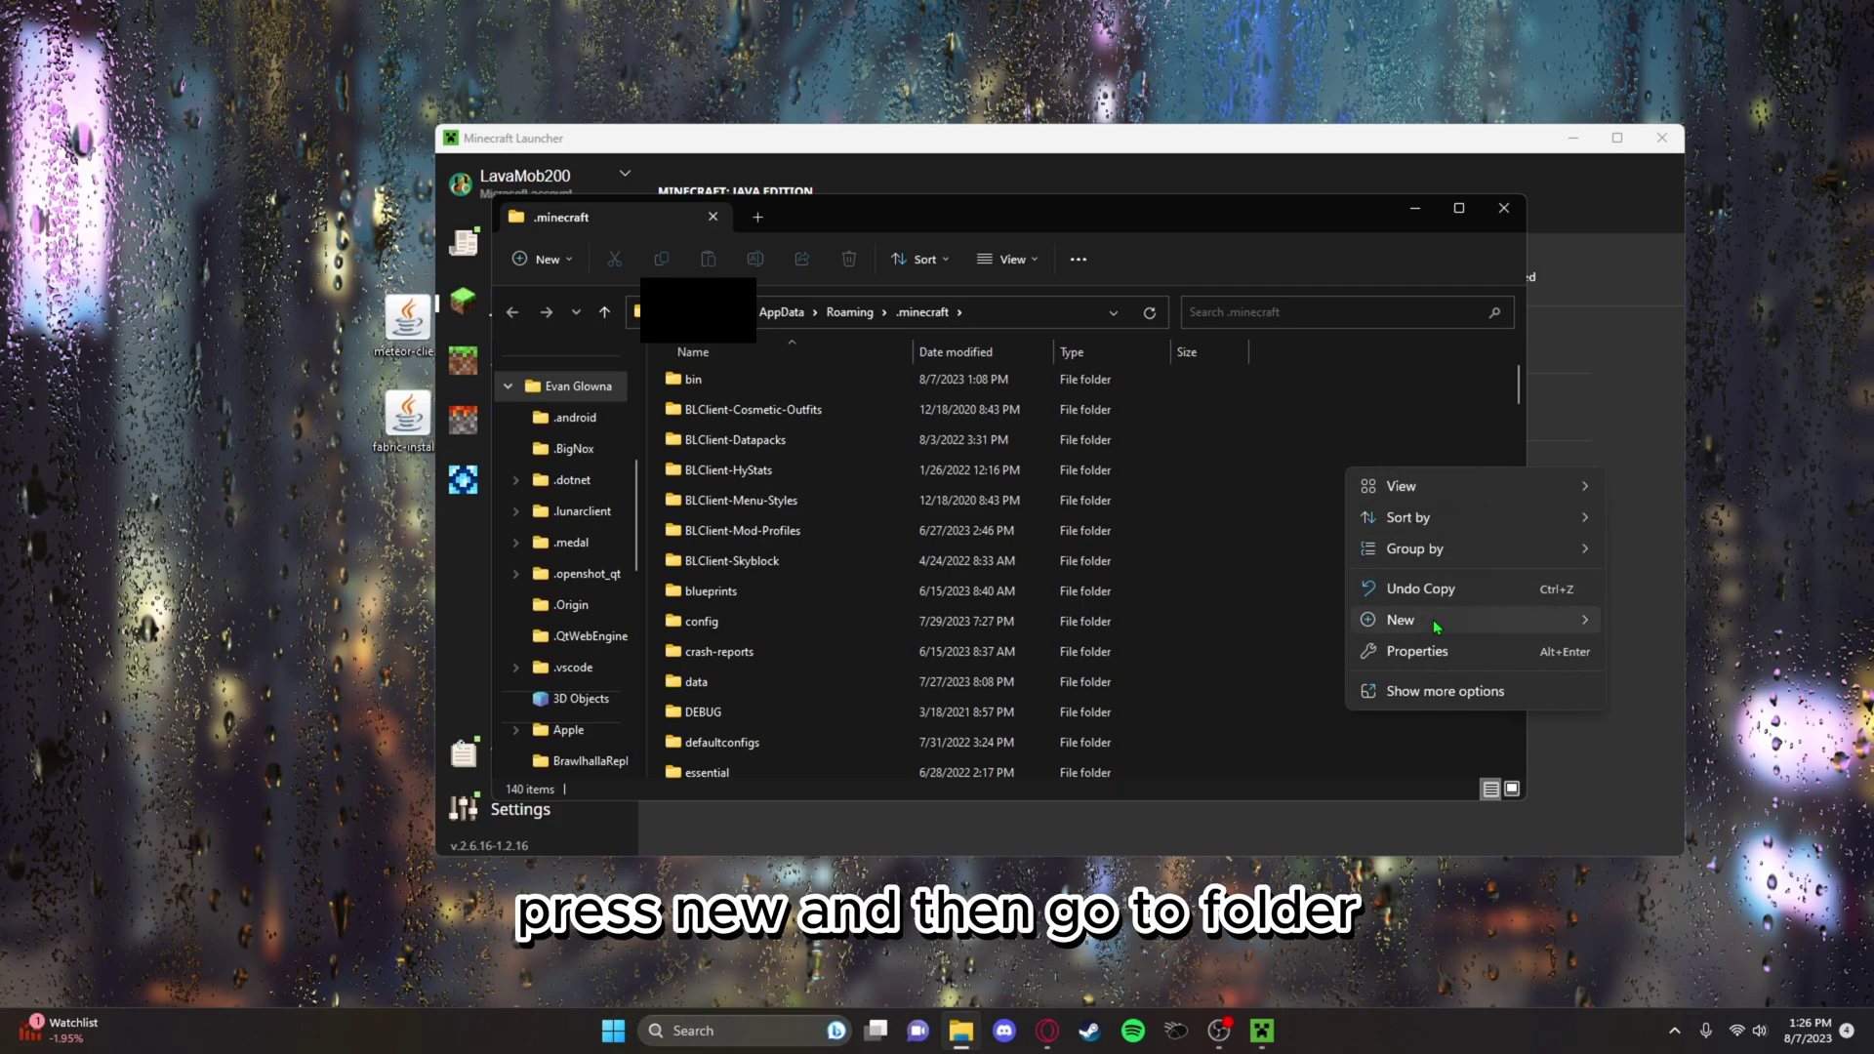
pyautogui.moveTo(1437, 621)
pyautogui.click(1659, 623)
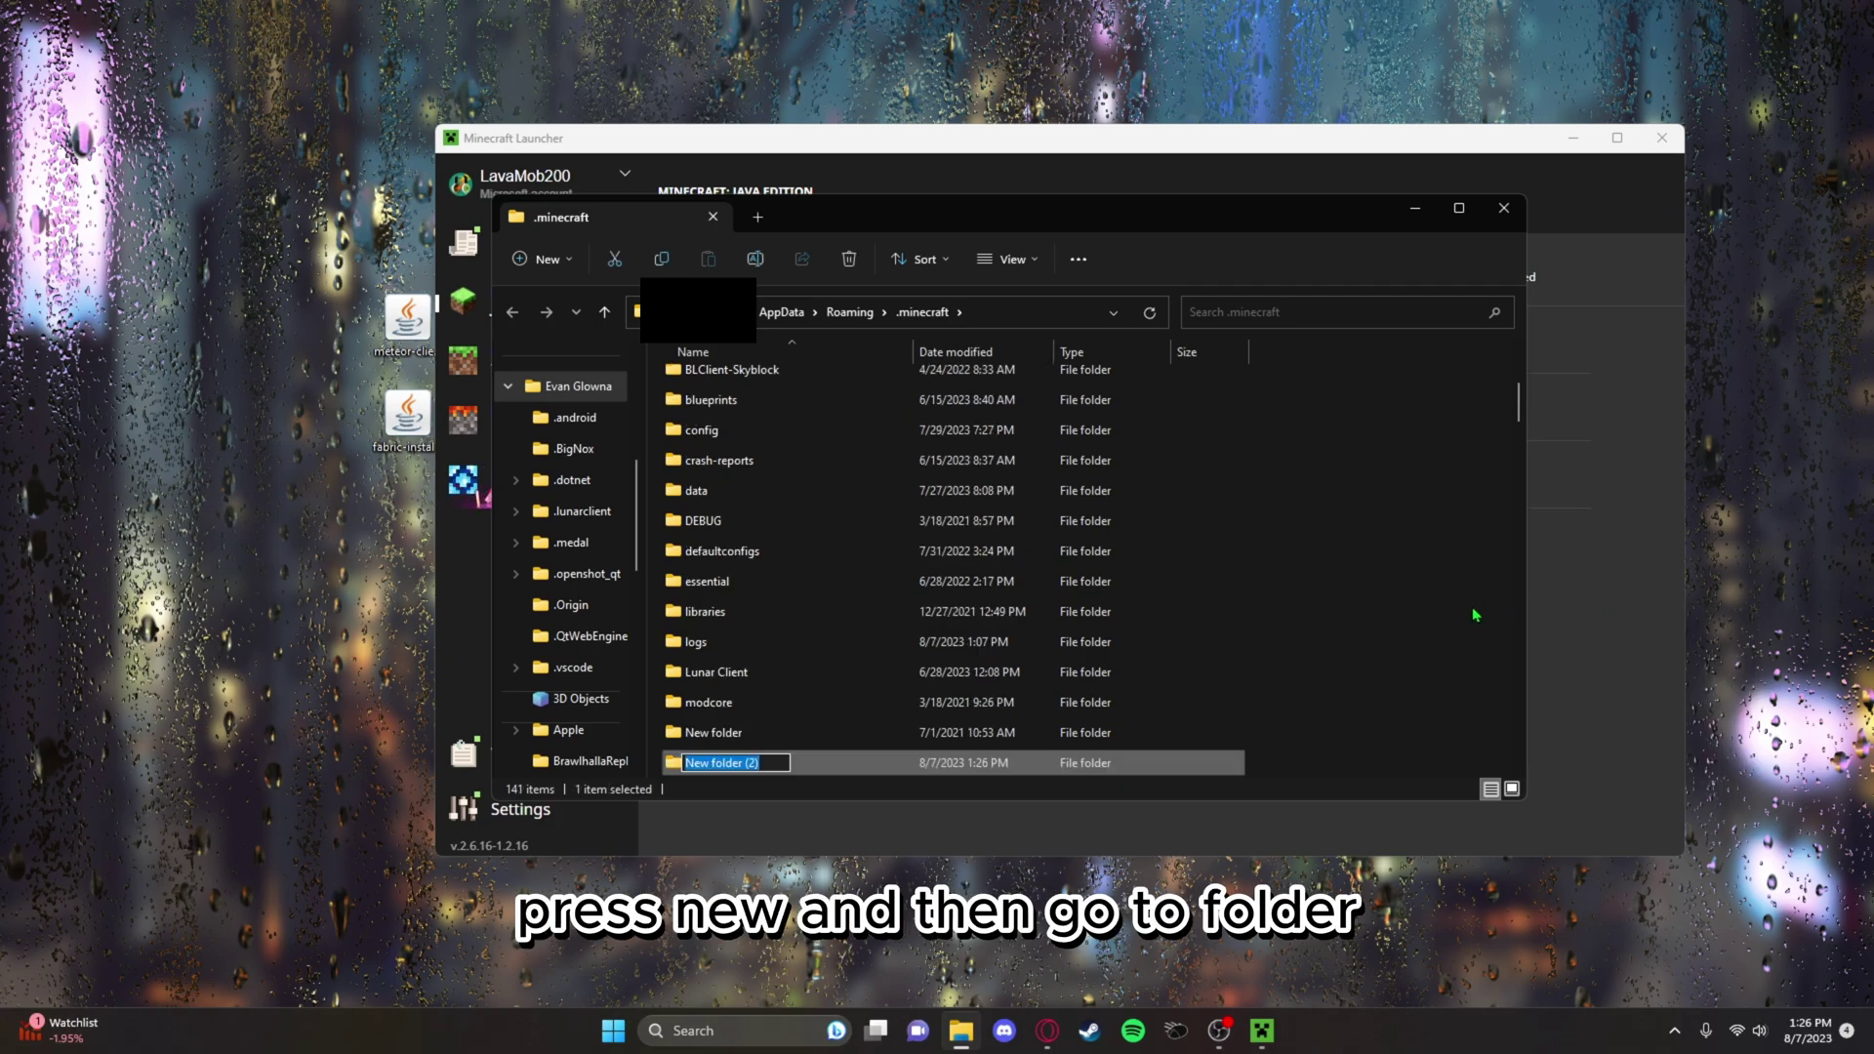
pyautogui.write('m')
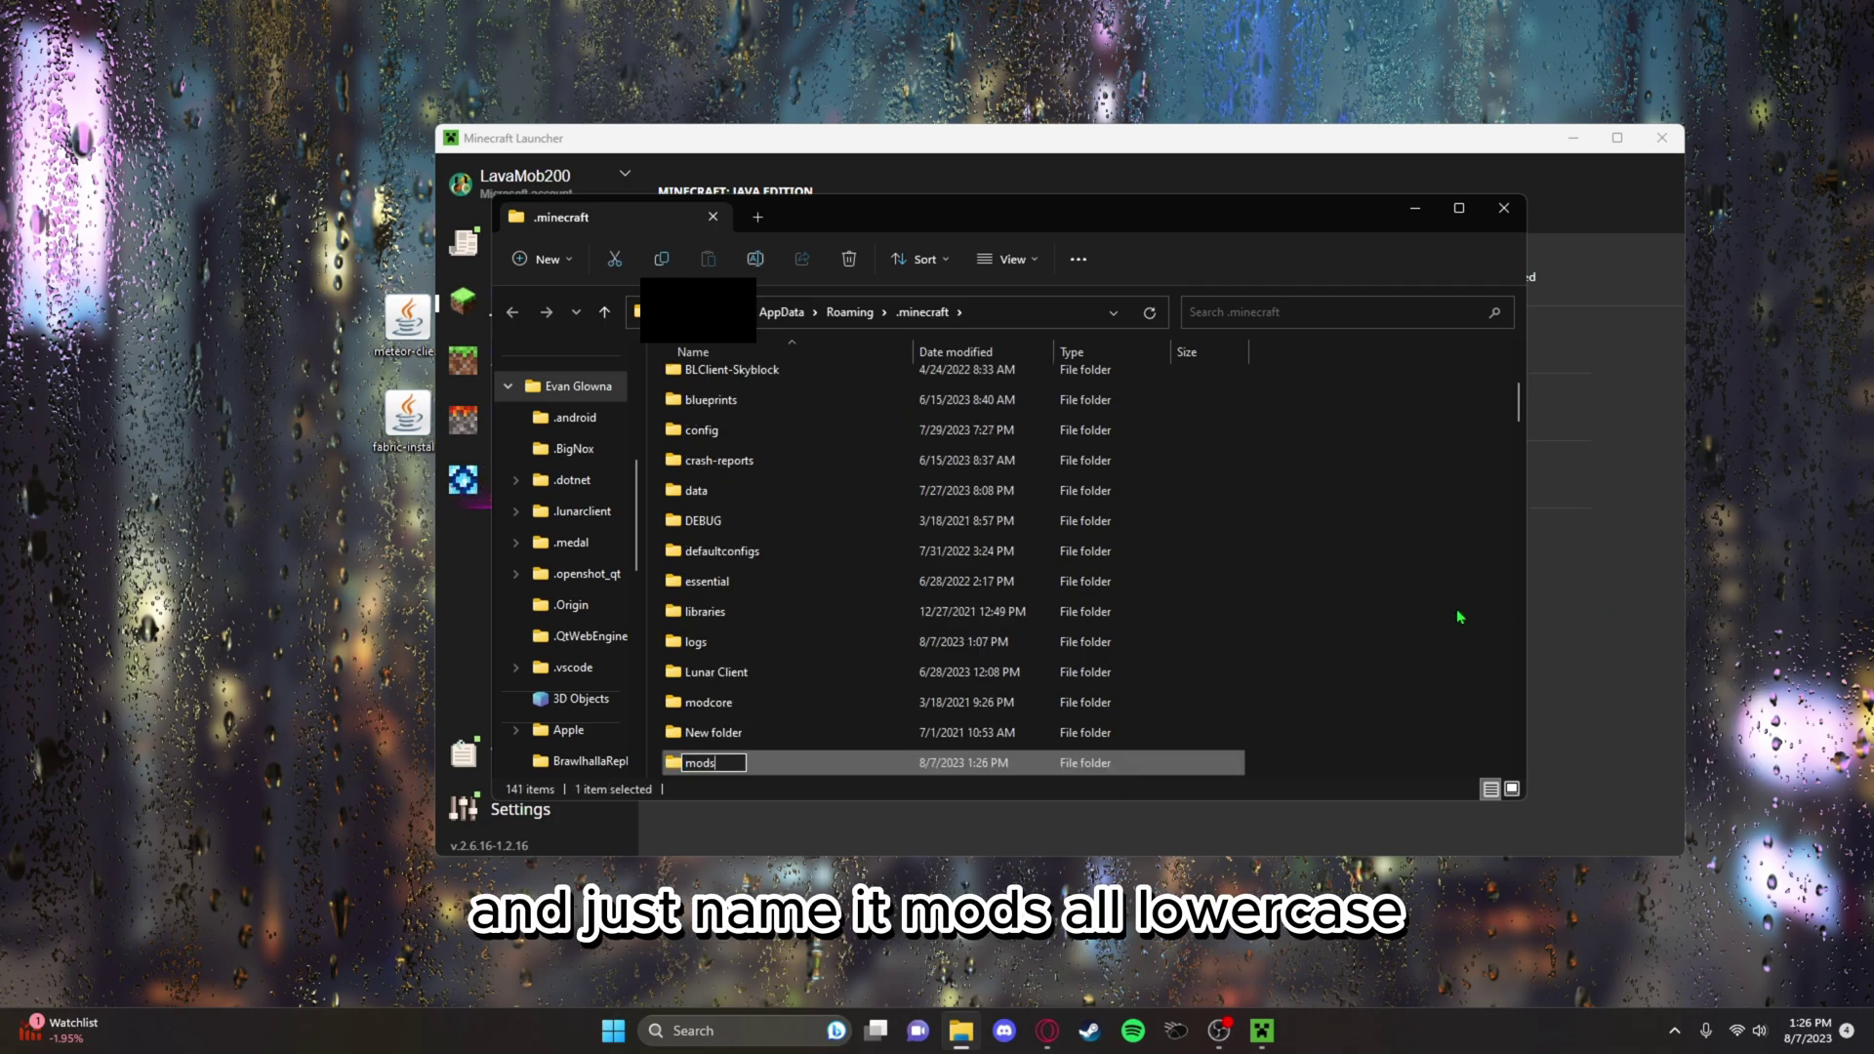
pyautogui.write('ods')
pyautogui.press('Return')
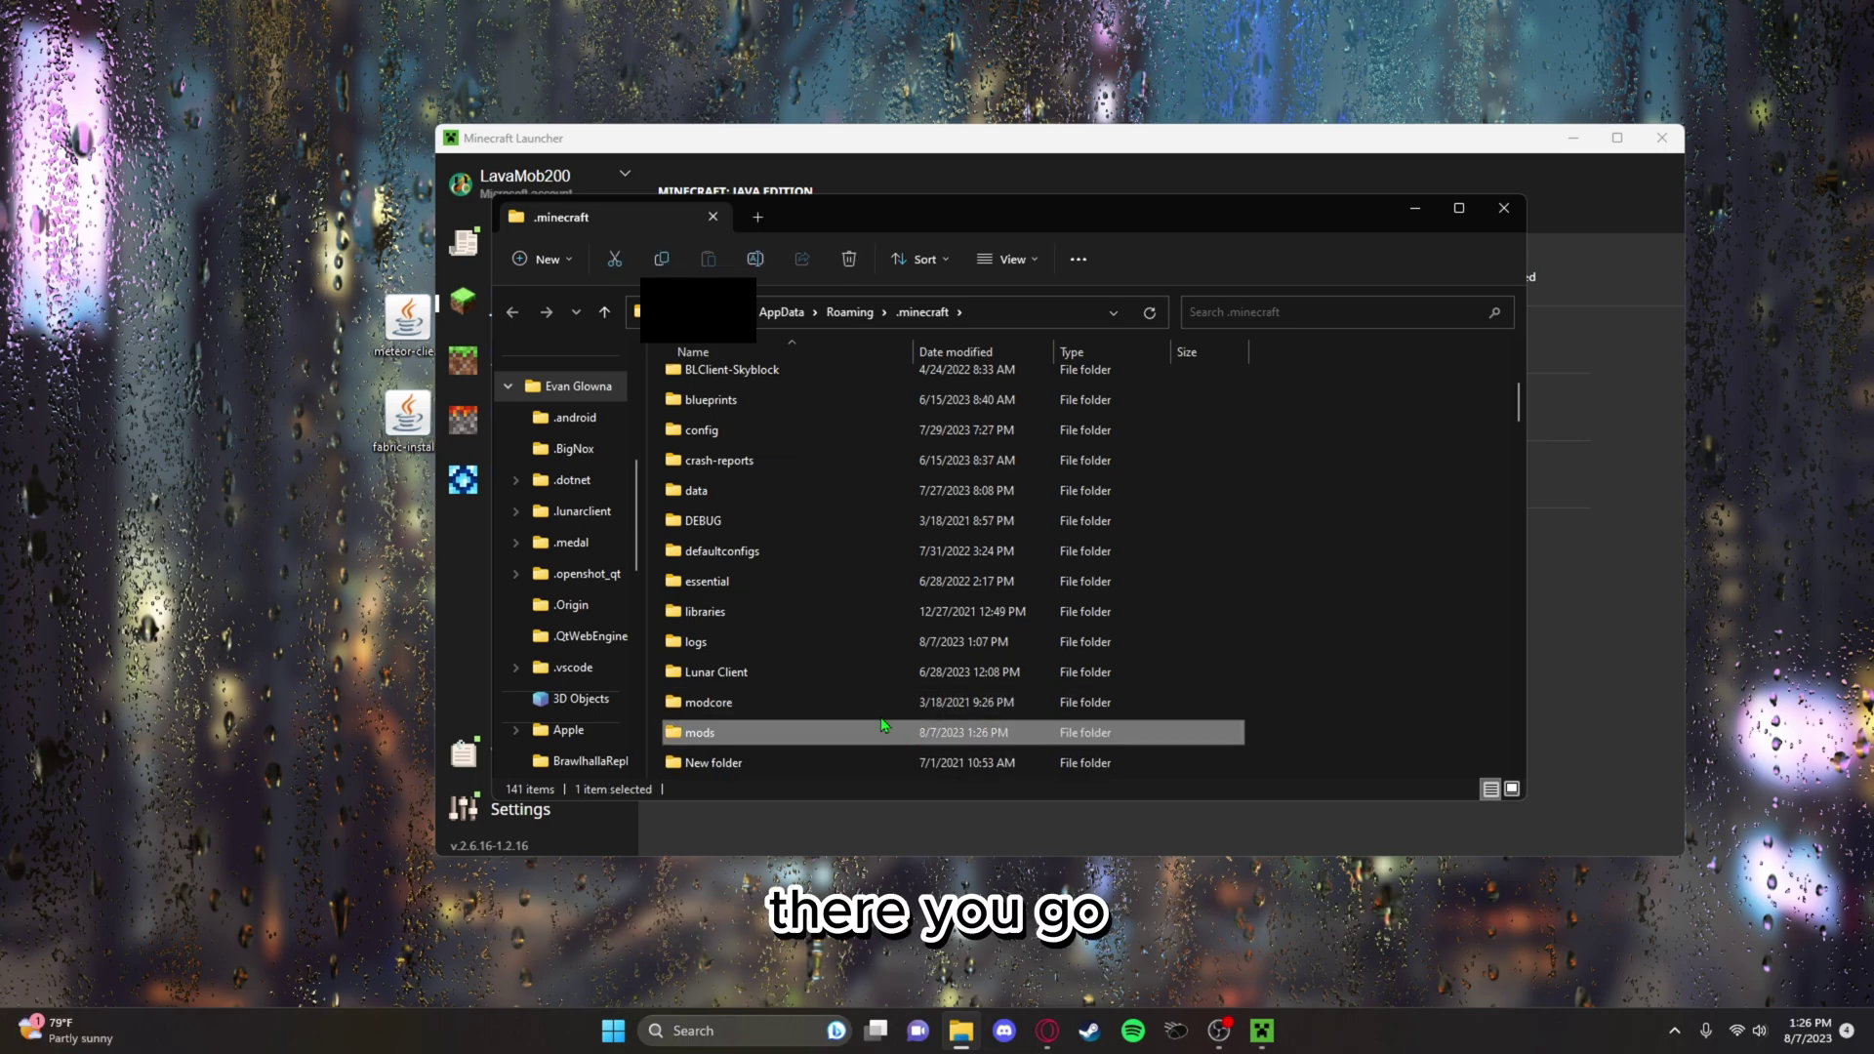
pyautogui.moveTo(831, 224); pyautogui.dragTo(896, 223)
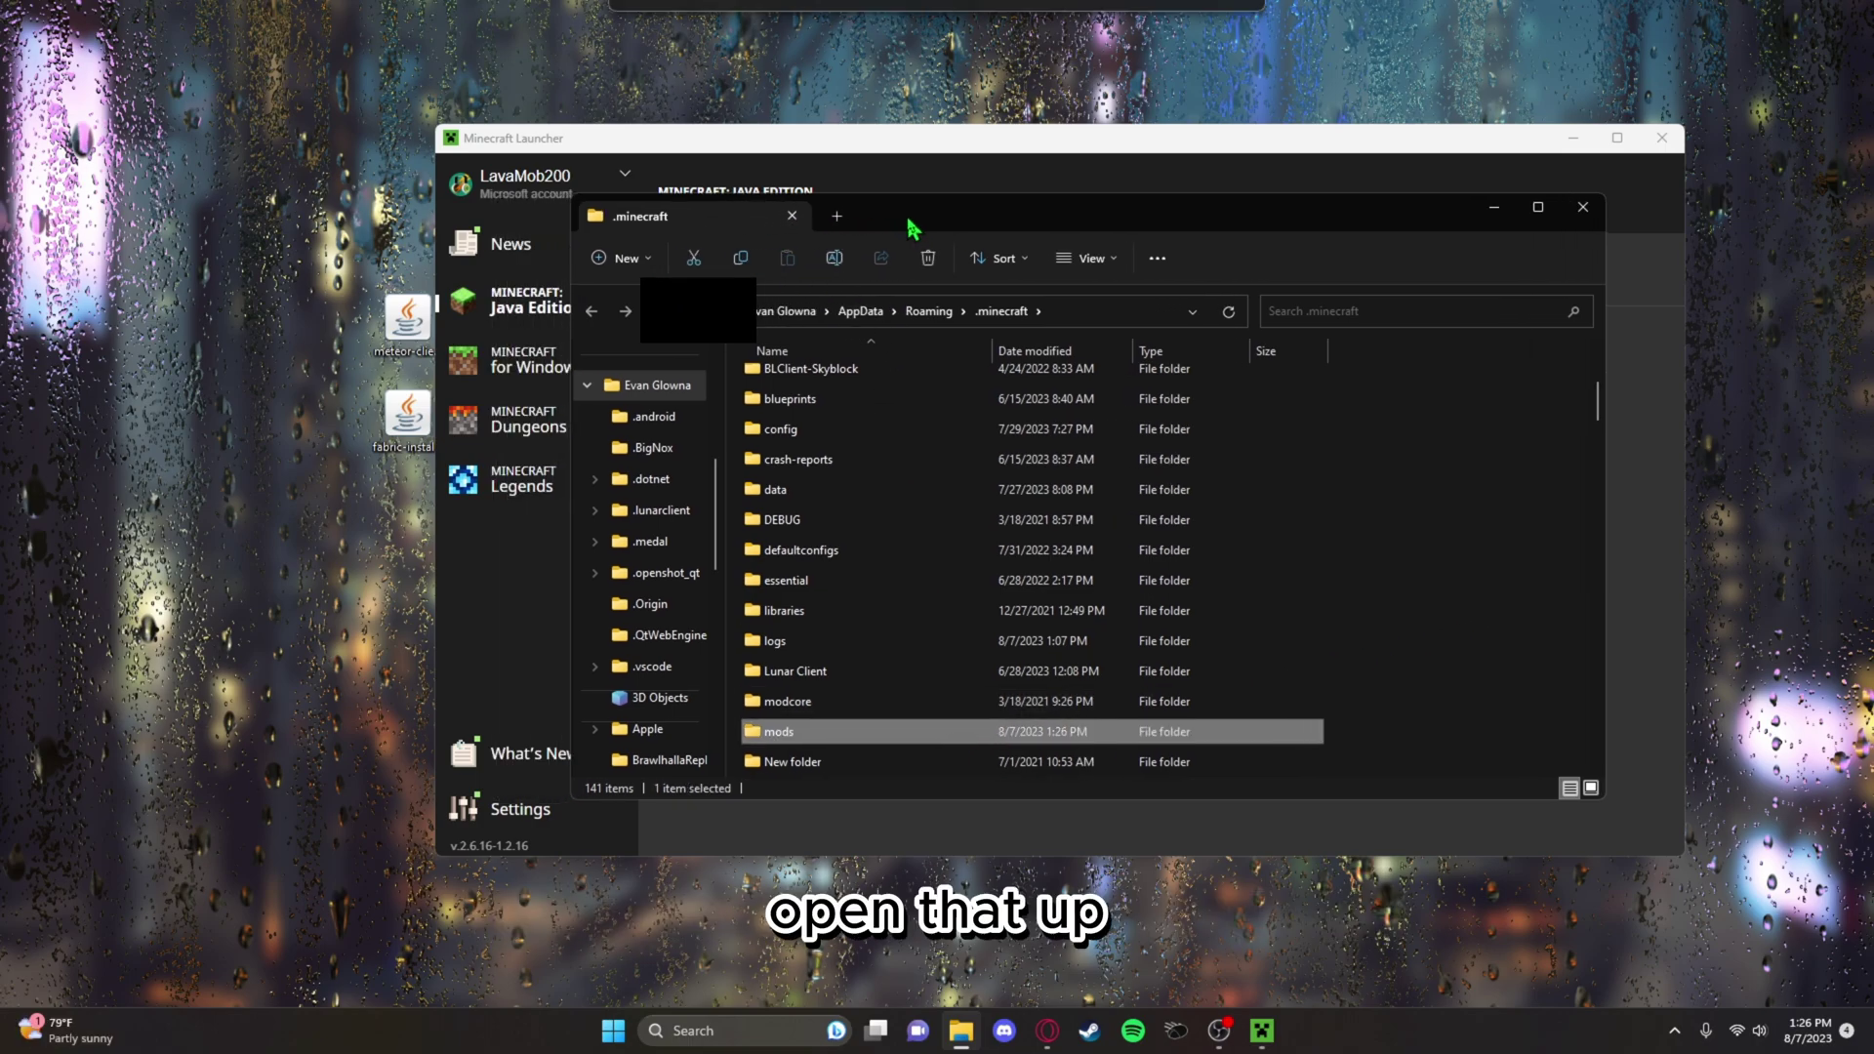
# Move the meteor-client jar from the desktop into the mods folder.
pyautogui.doubleClick(858, 732)
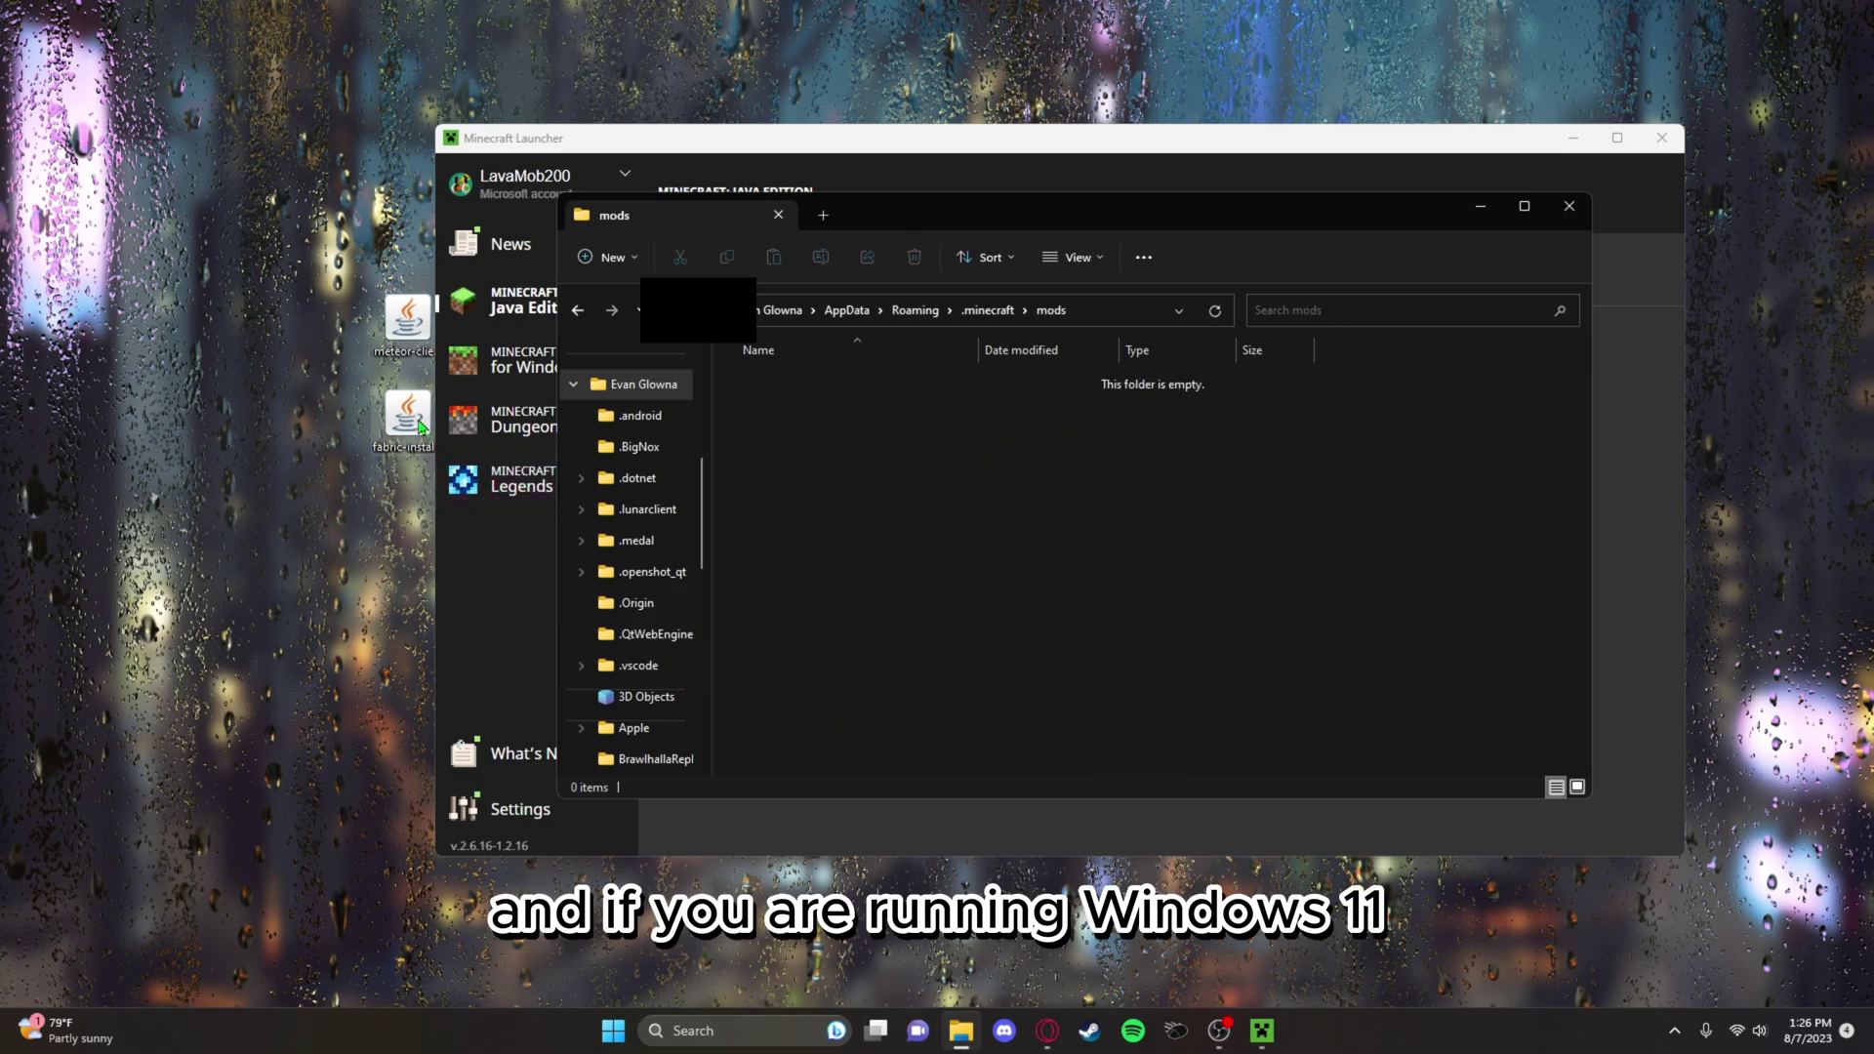
pyautogui.moveTo(407, 317); pyautogui.dragTo(810, 439)
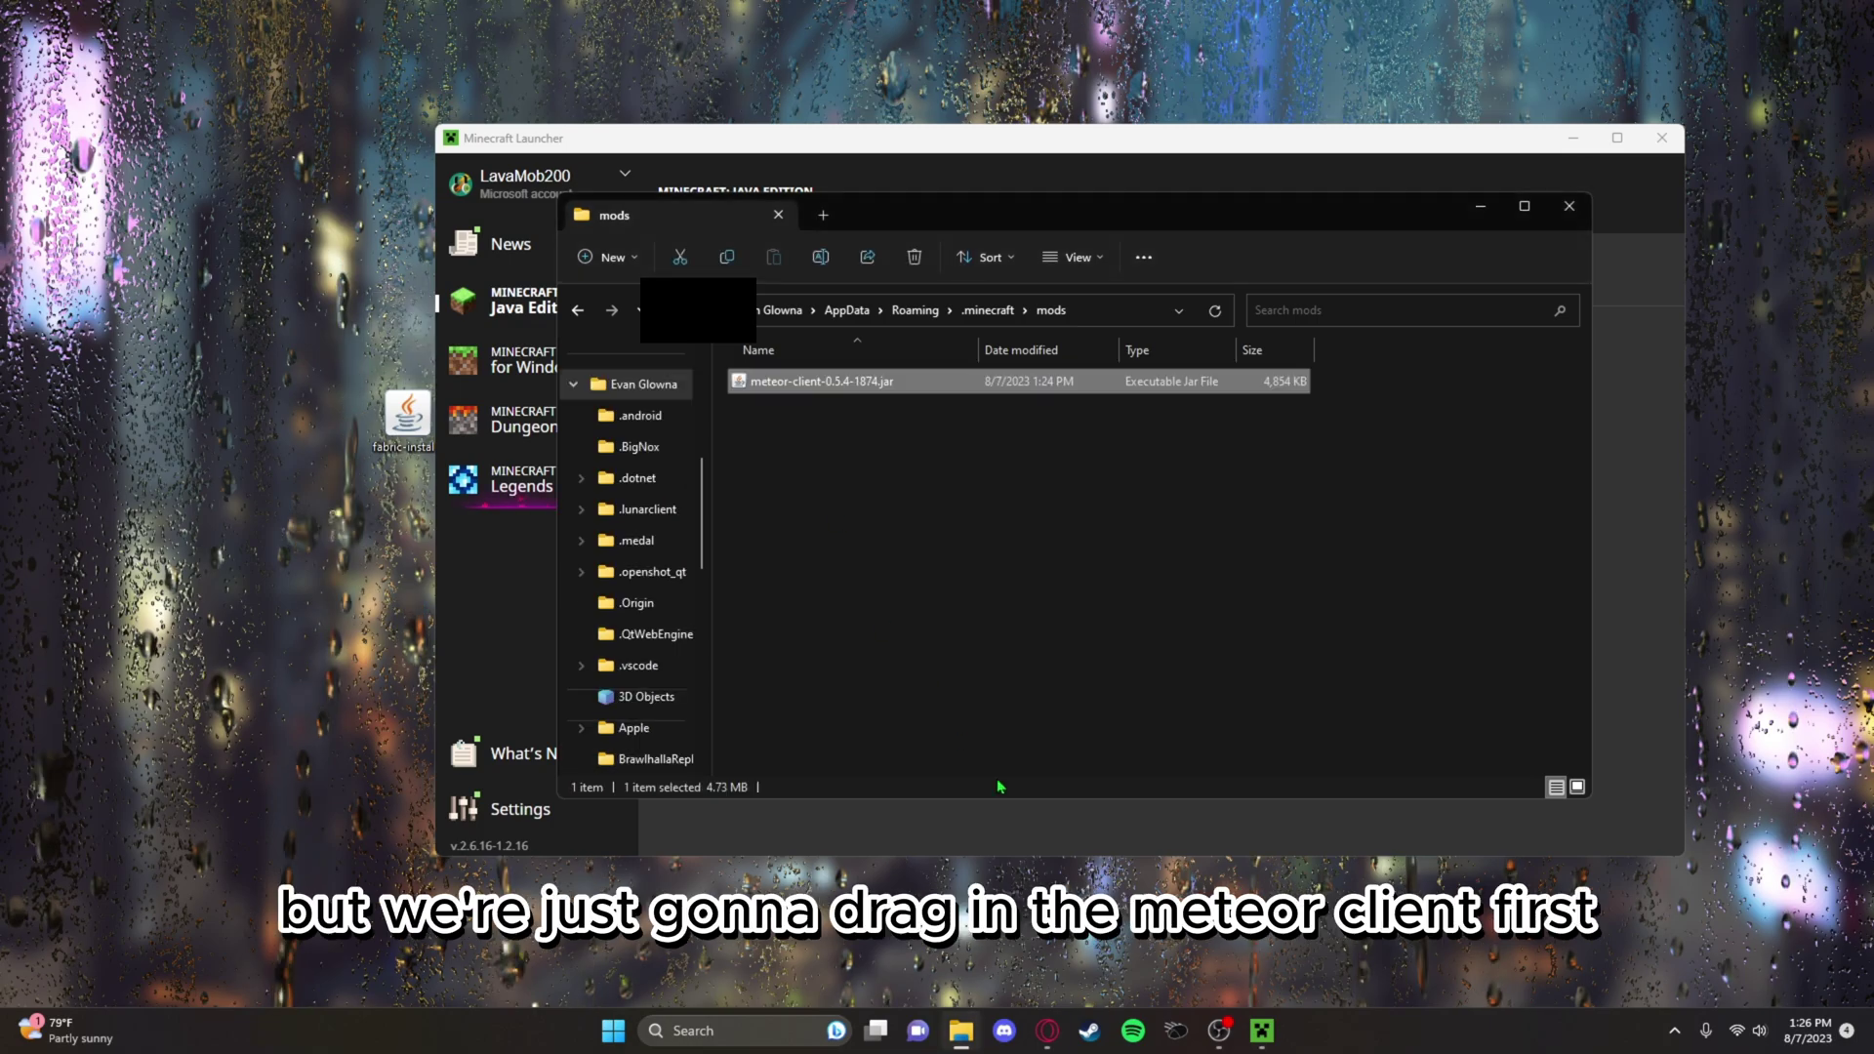
pyautogui.rightClick(976, 1034)
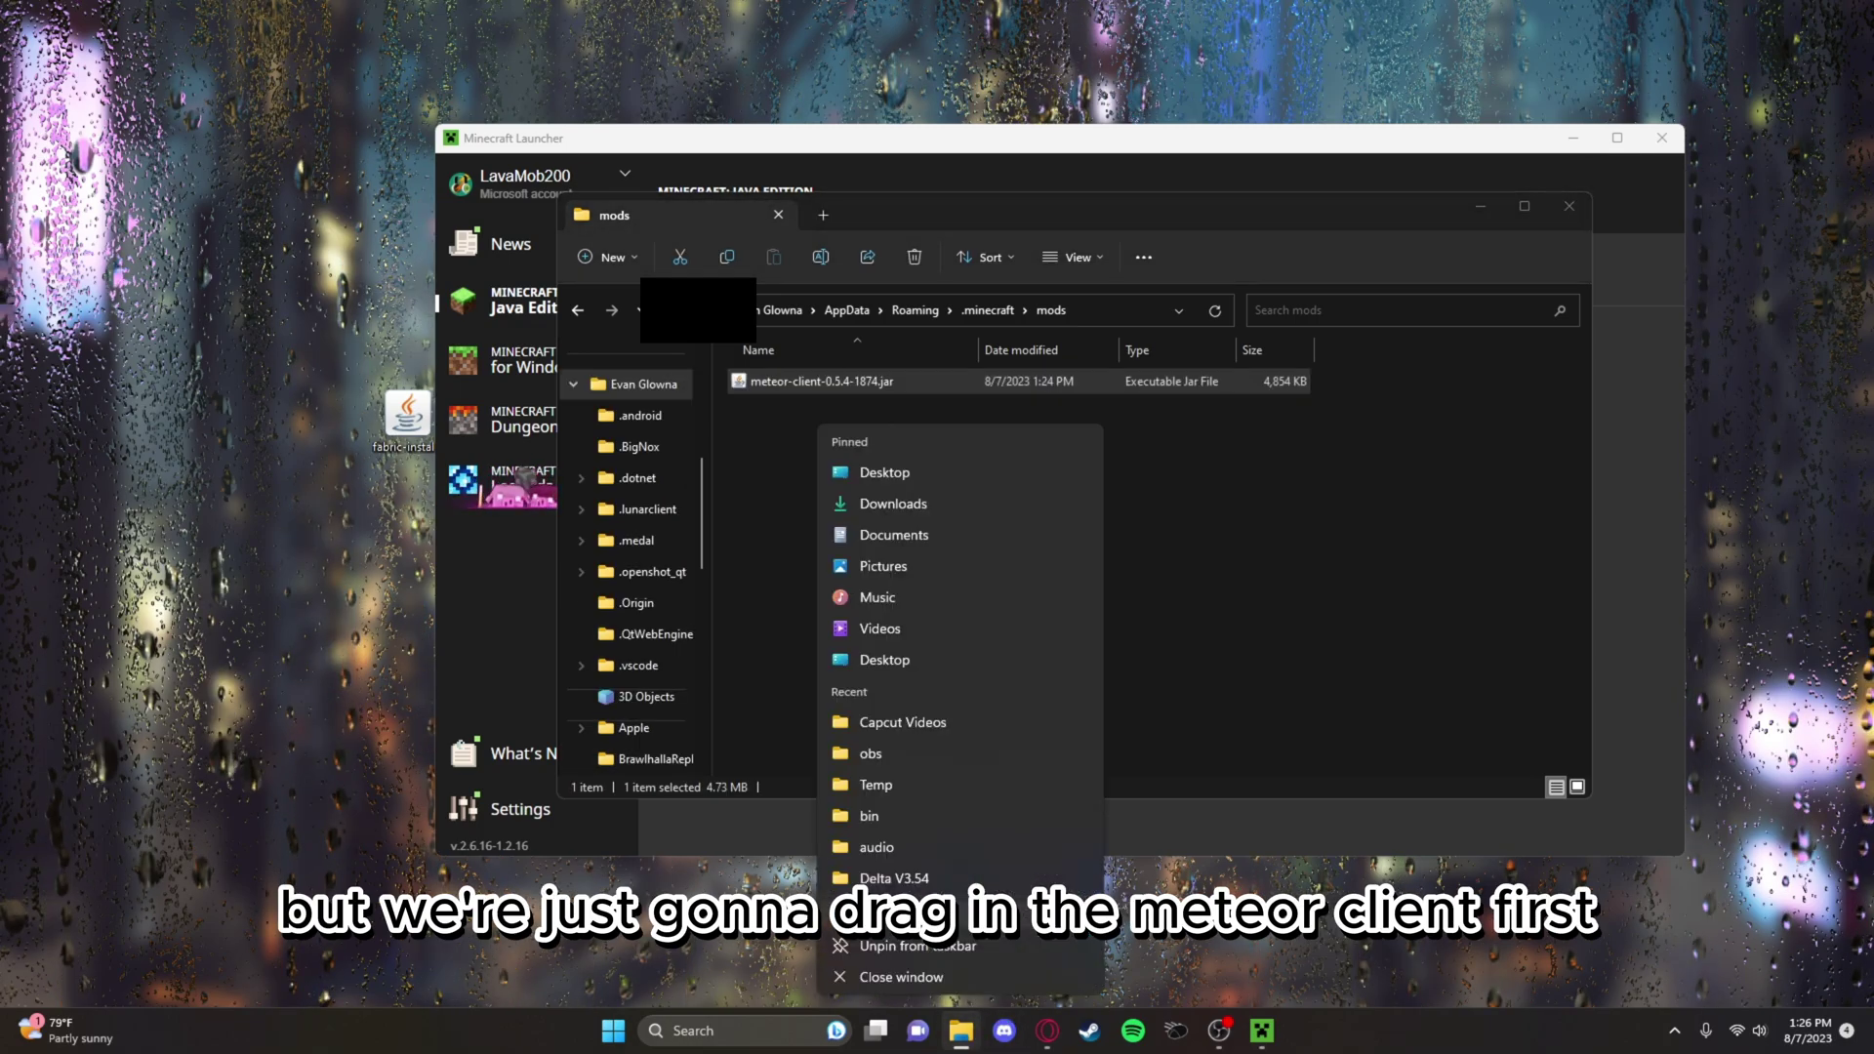
pyautogui.click(1309, 635)
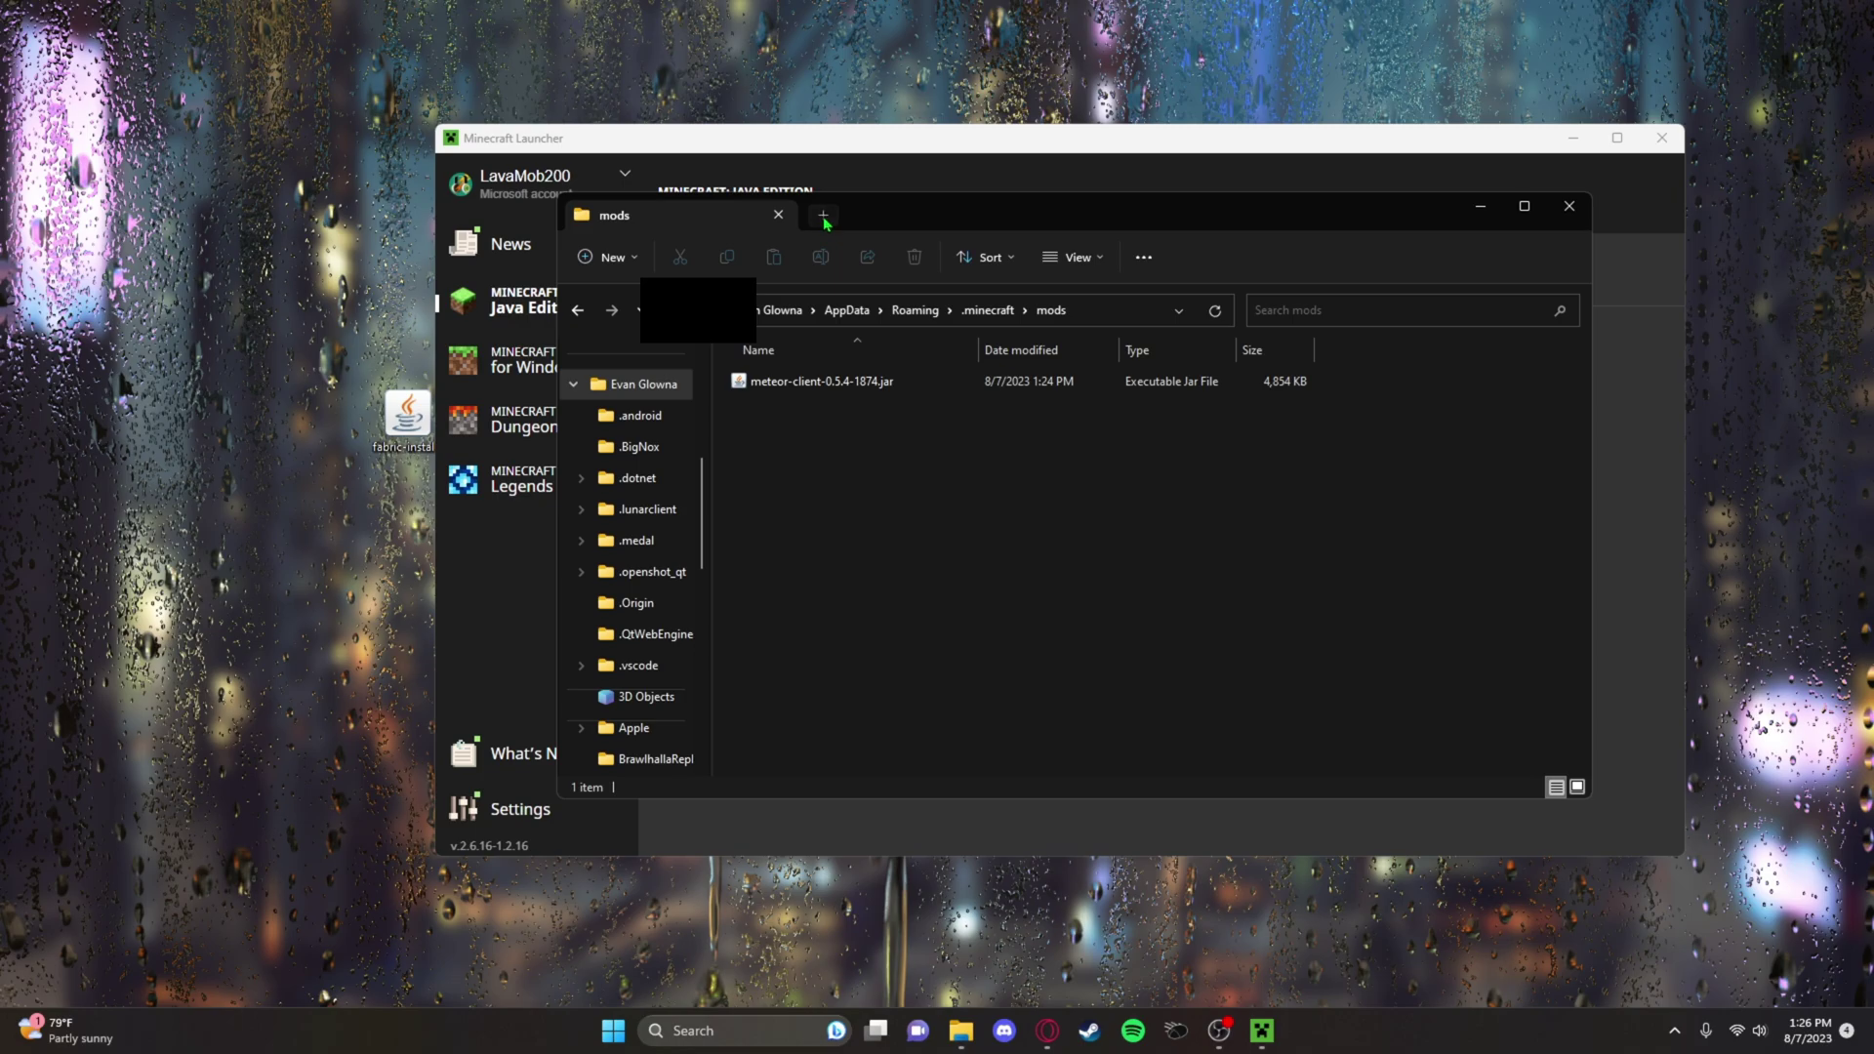
# Move fabric-api-0.86.1+1.20.1.jar from Downloads into mods, then minimize File Explorer.
pyautogui.click(823, 215)
pyautogui.click(644, 415)
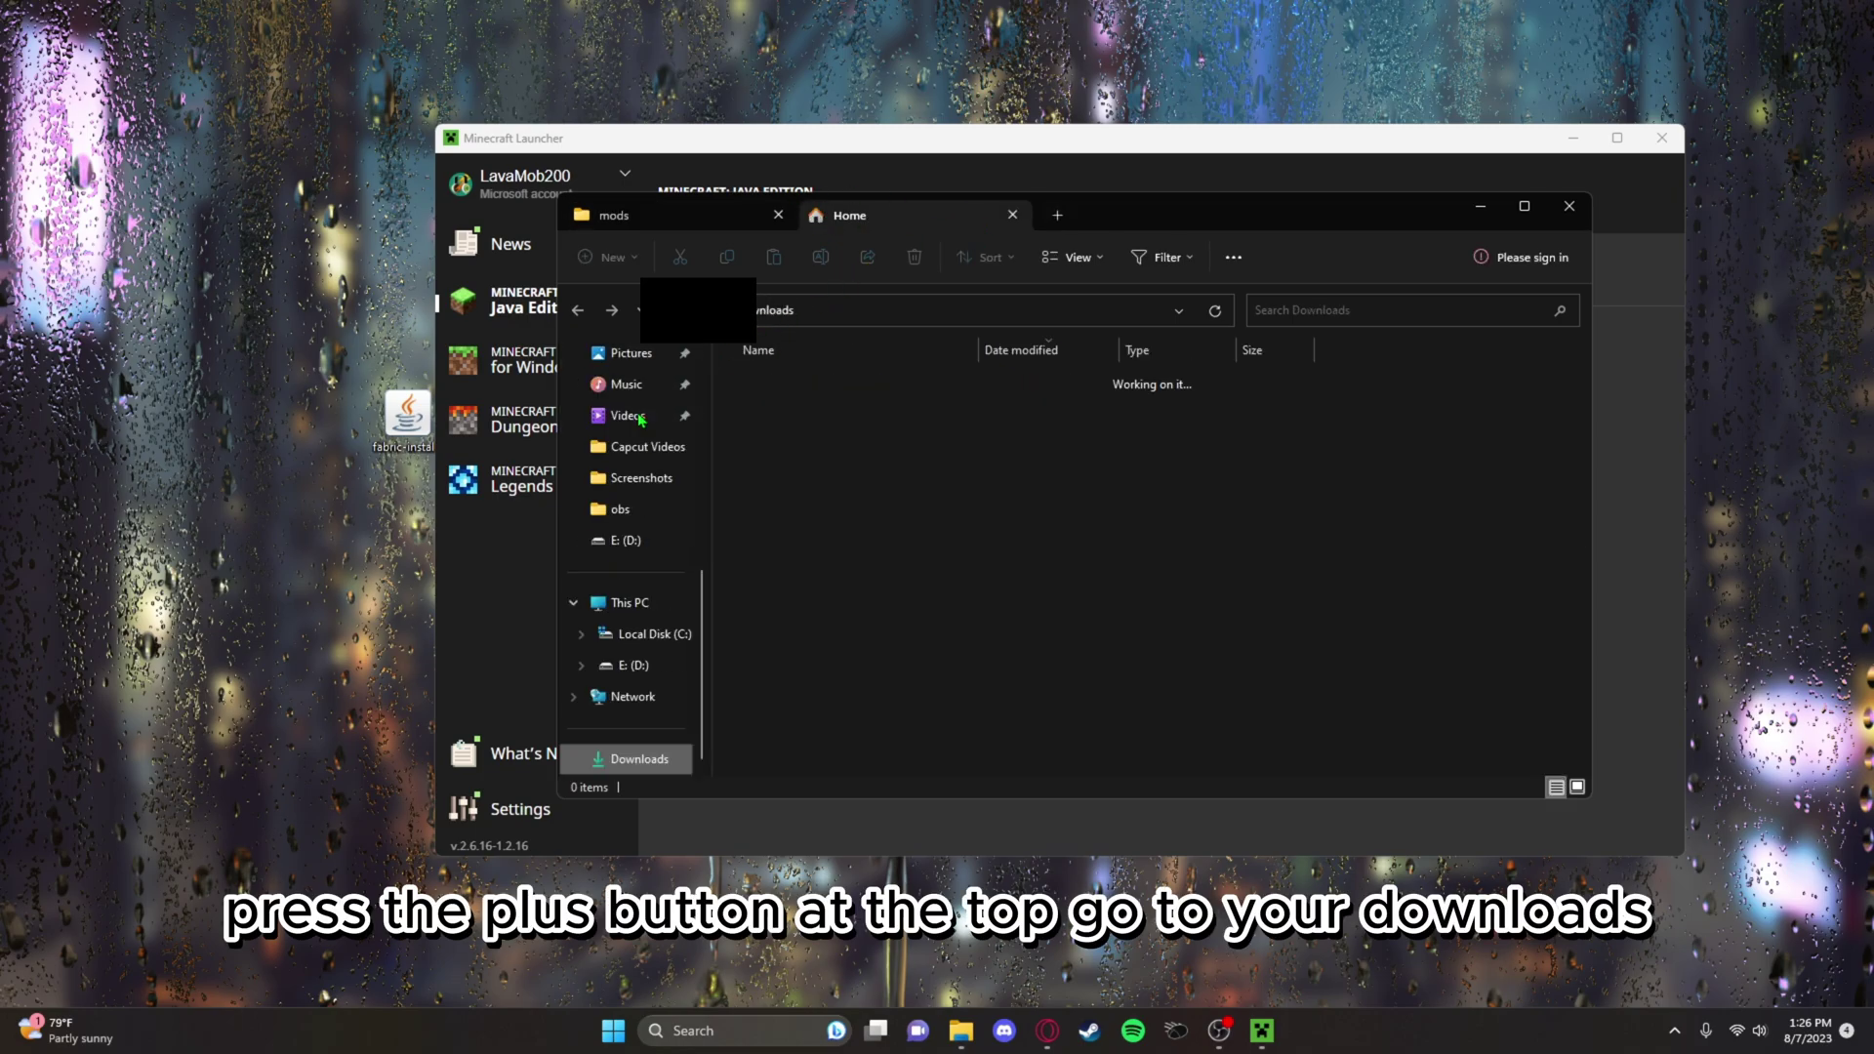
pyautogui.click(818, 418)
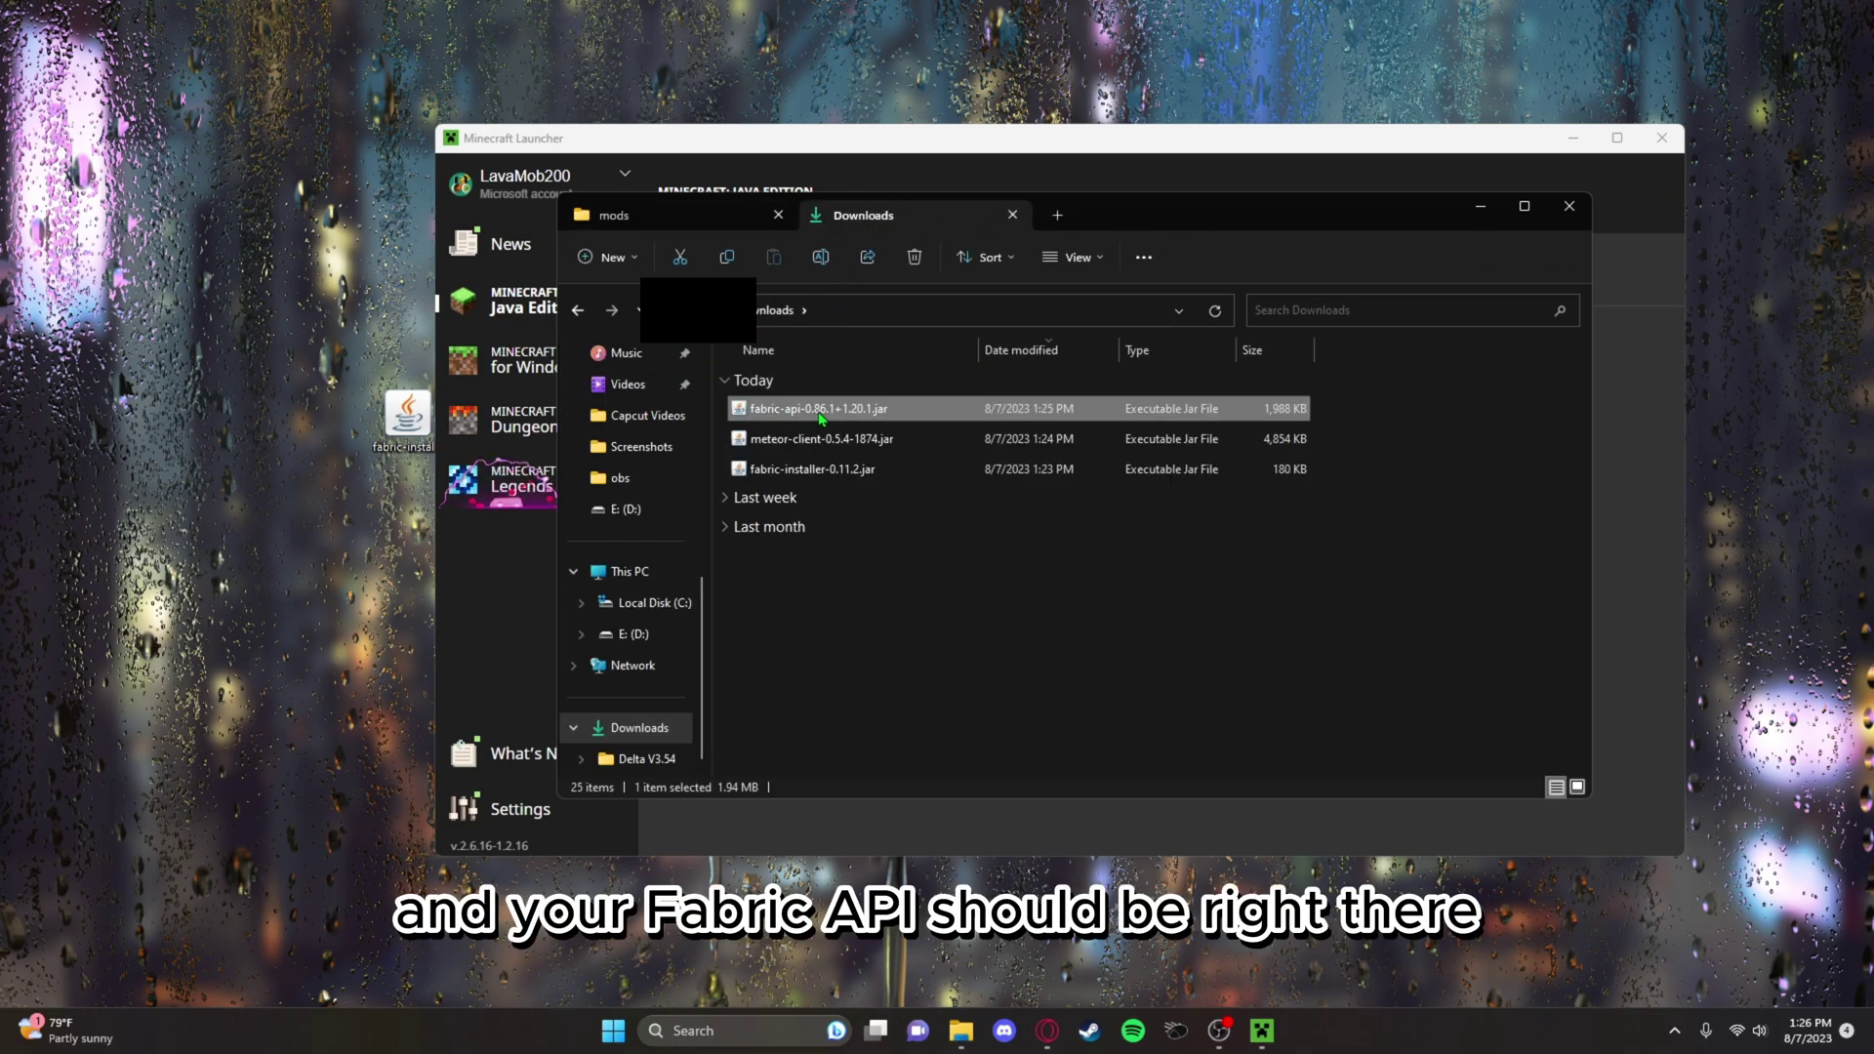
pyautogui.moveTo(821, 418); pyautogui.dragTo(403, 519)
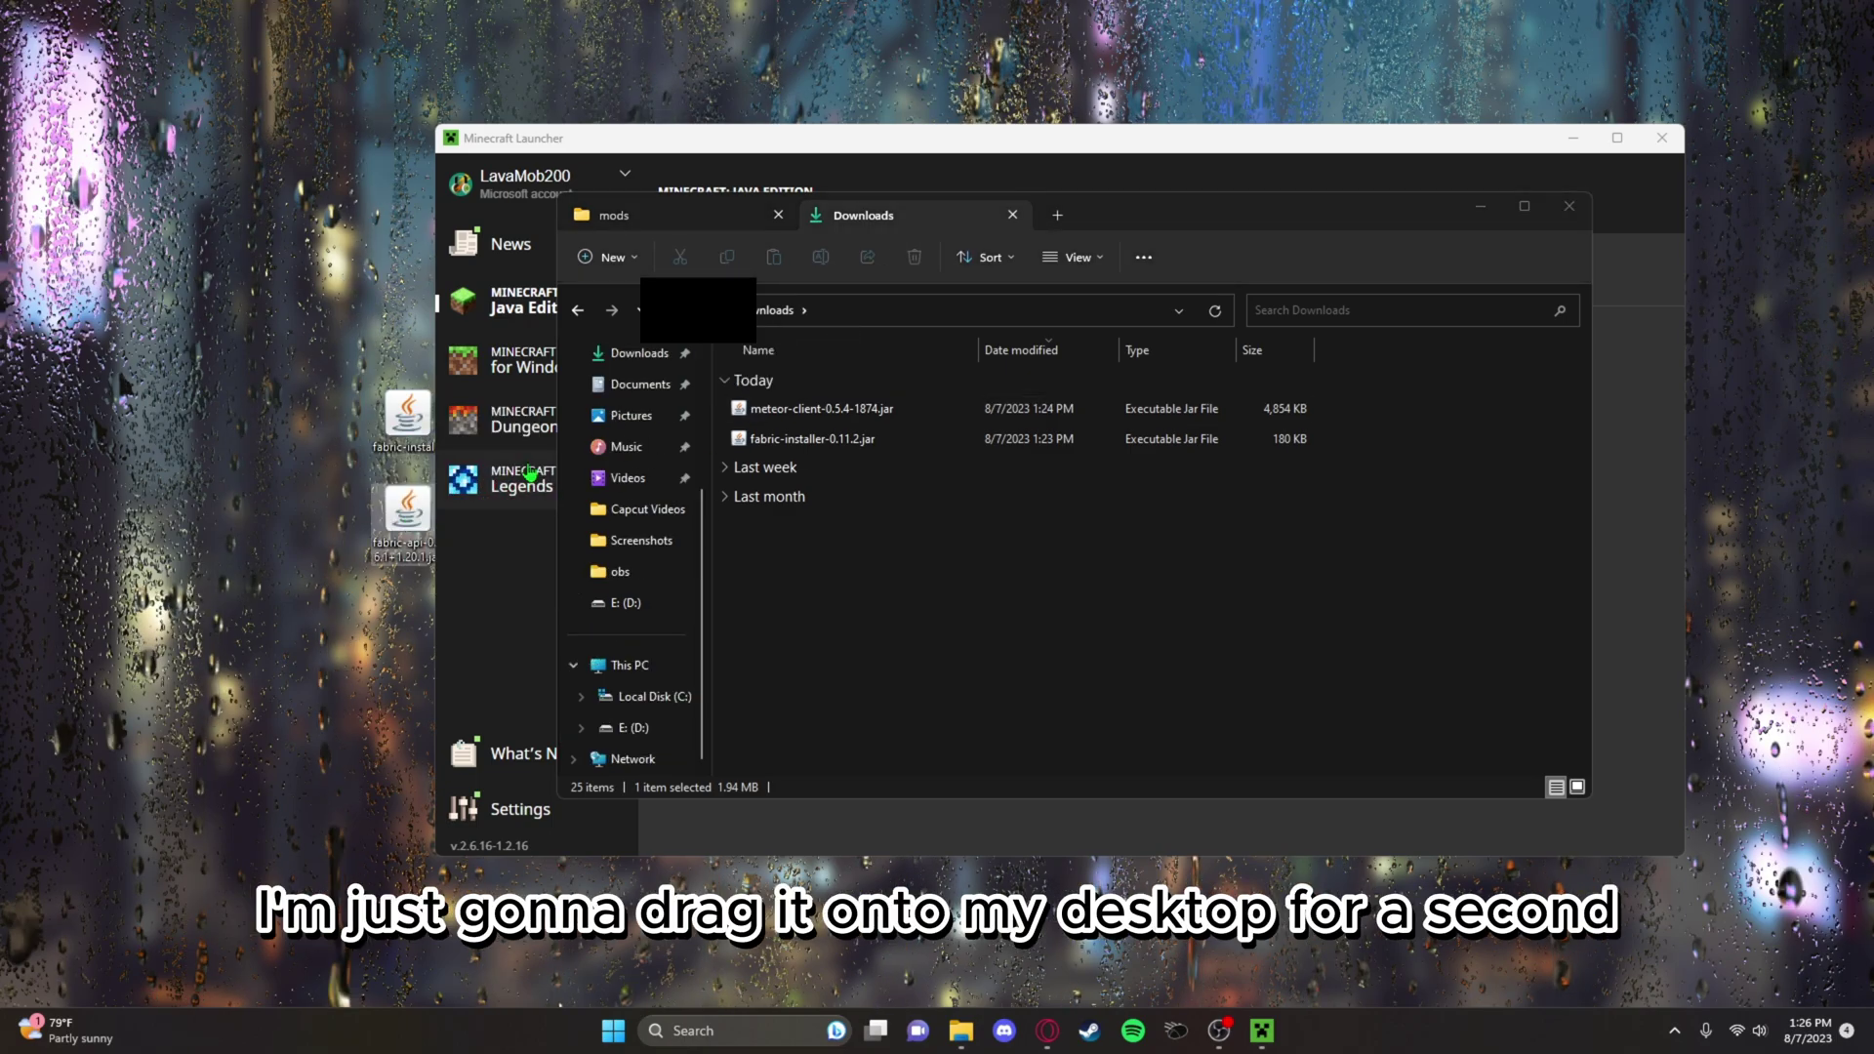
pyautogui.click(615, 214)
pyautogui.moveTo(420, 514); pyautogui.dragTo(845, 537)
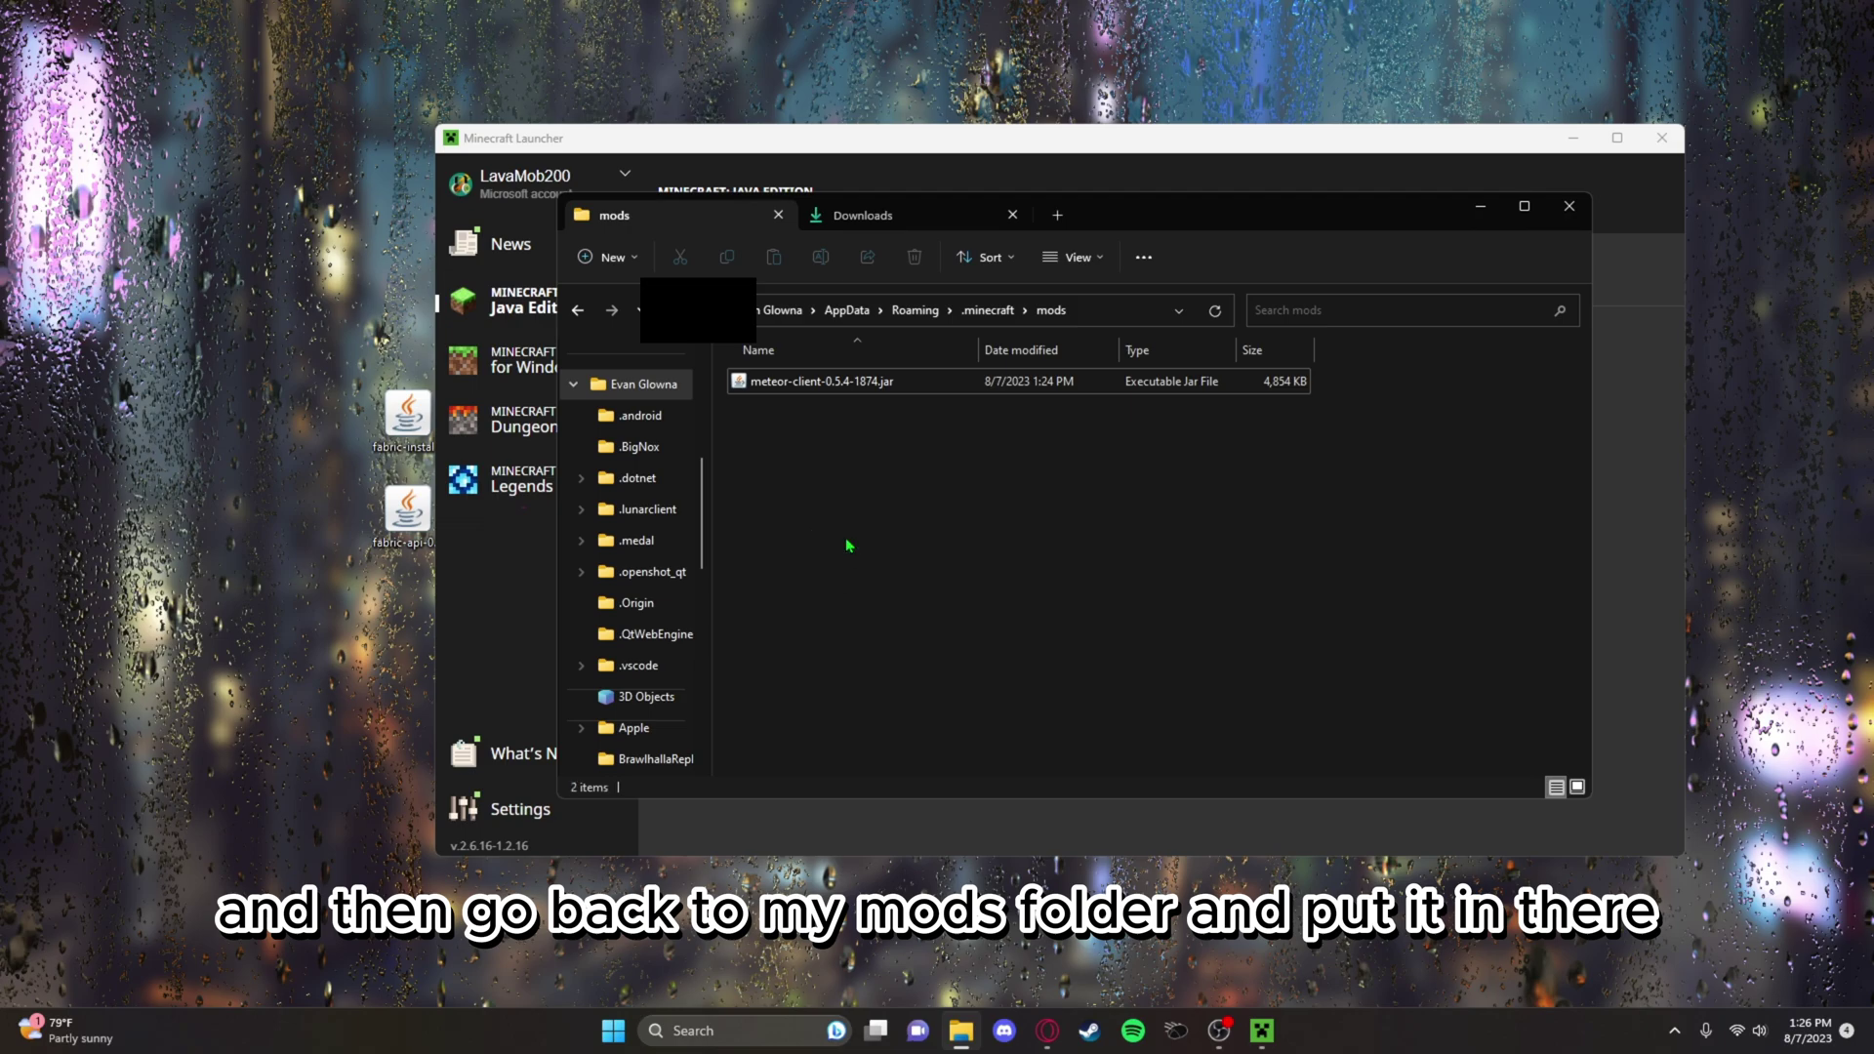
pyautogui.click(1014, 507)
pyautogui.click(1477, 207)
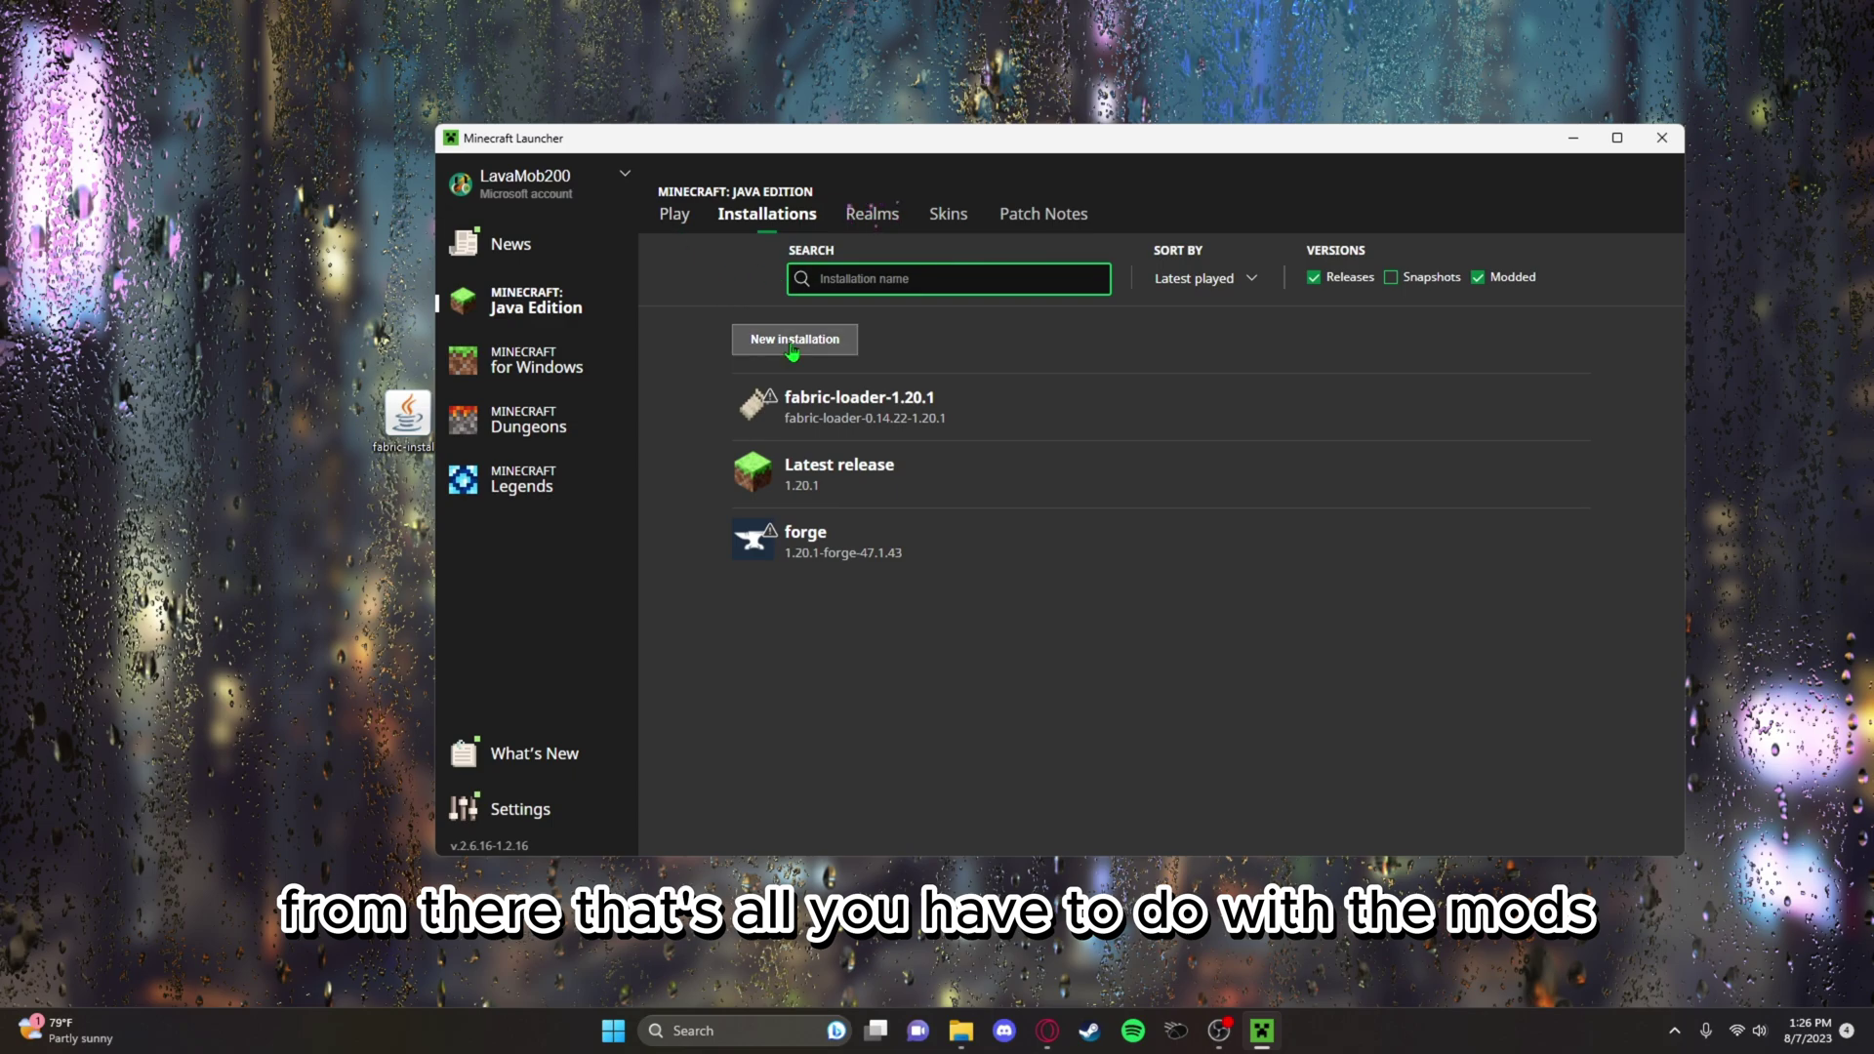
# Play the fabric-loader-1.20.1 installation to start Minecraft 1.20.1 Fabric with Meteor Client.
pyautogui.click(1469, 411)
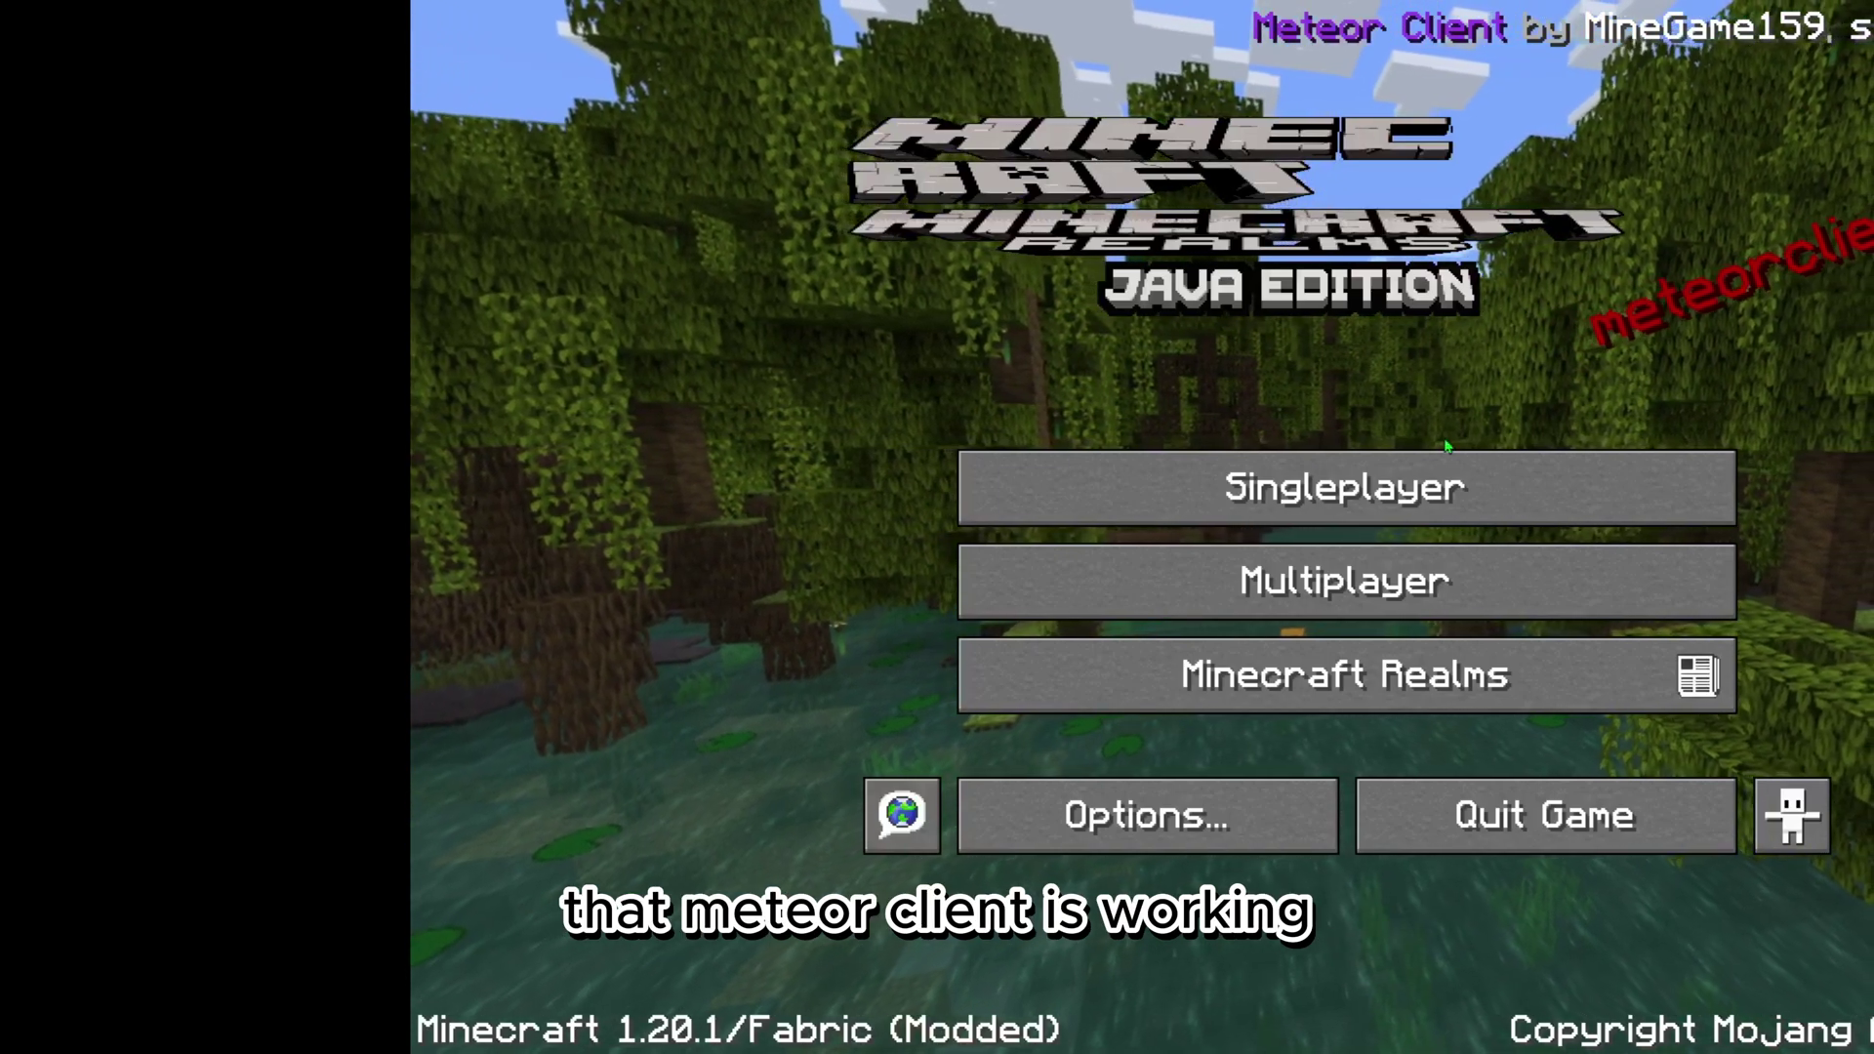
# Load the first 'New World' from Singleplayer and walk forward through the canyon toward the sheep.
pyautogui.click(1435, 483)
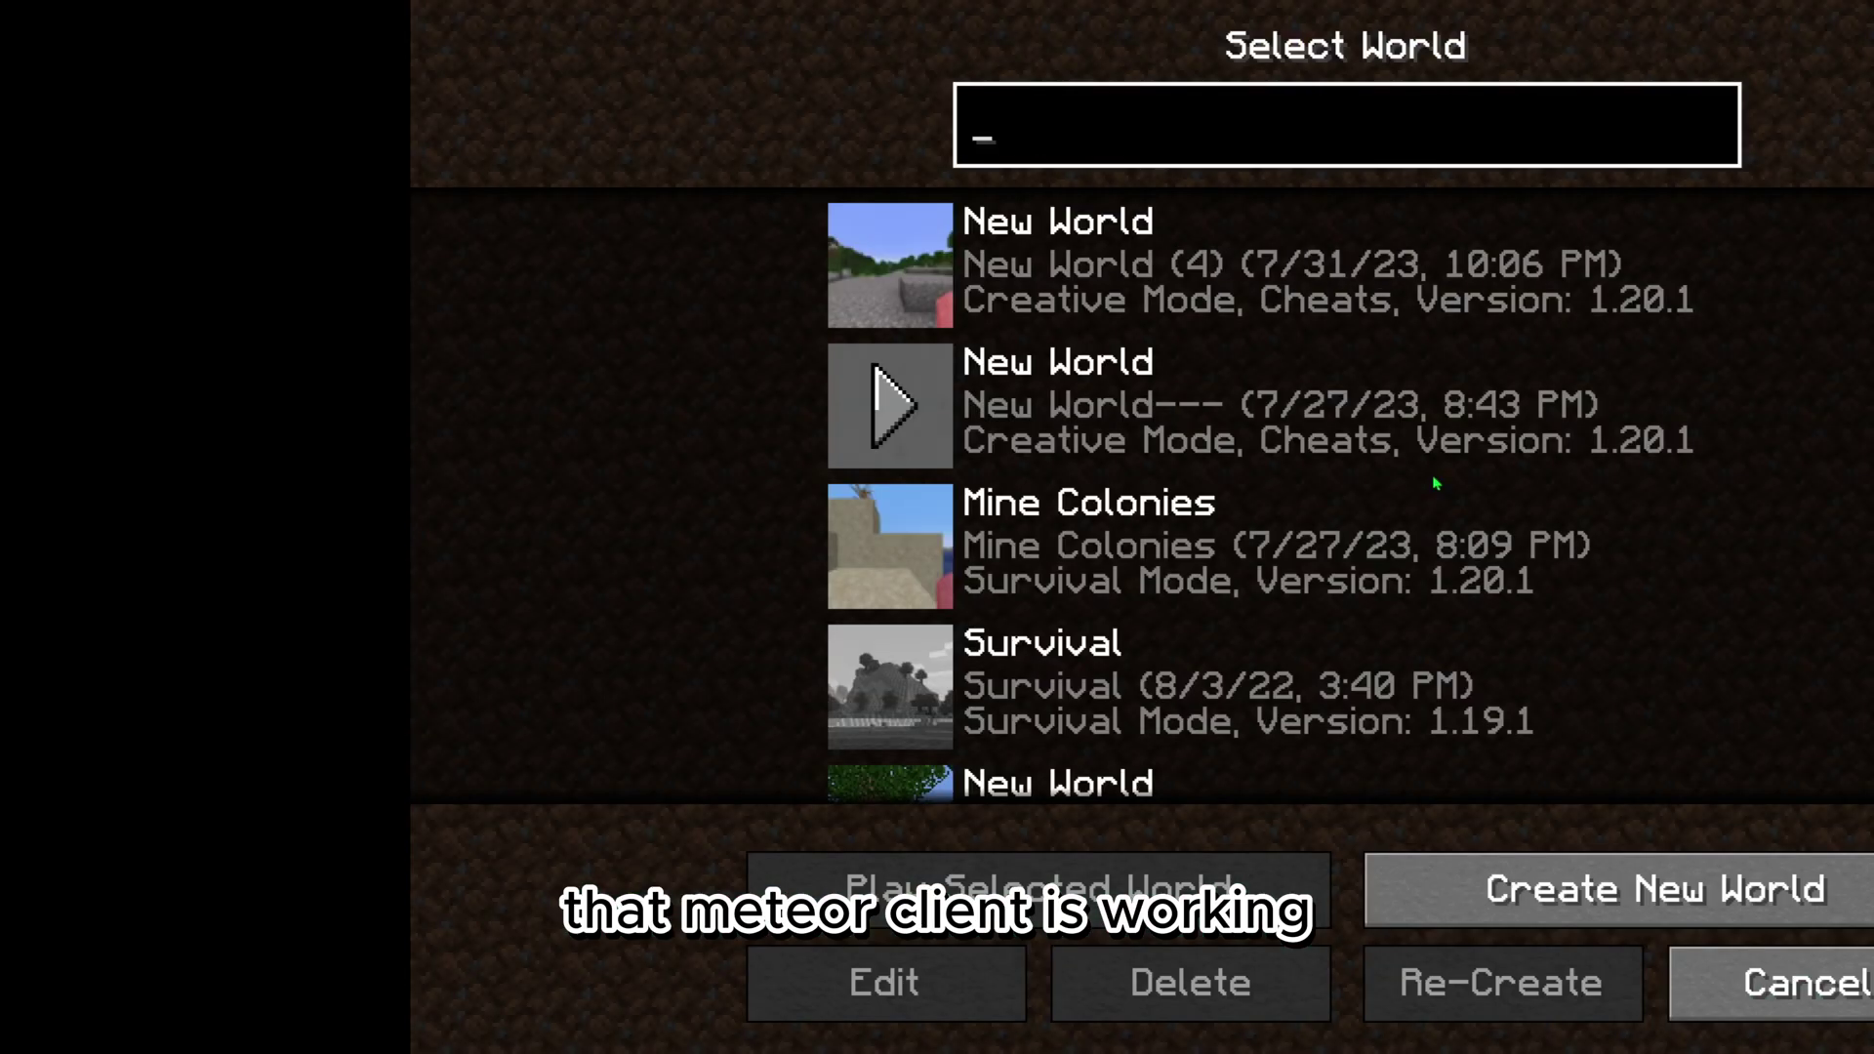
pyautogui.click(1402, 280)
pyautogui.click(1403, 280)
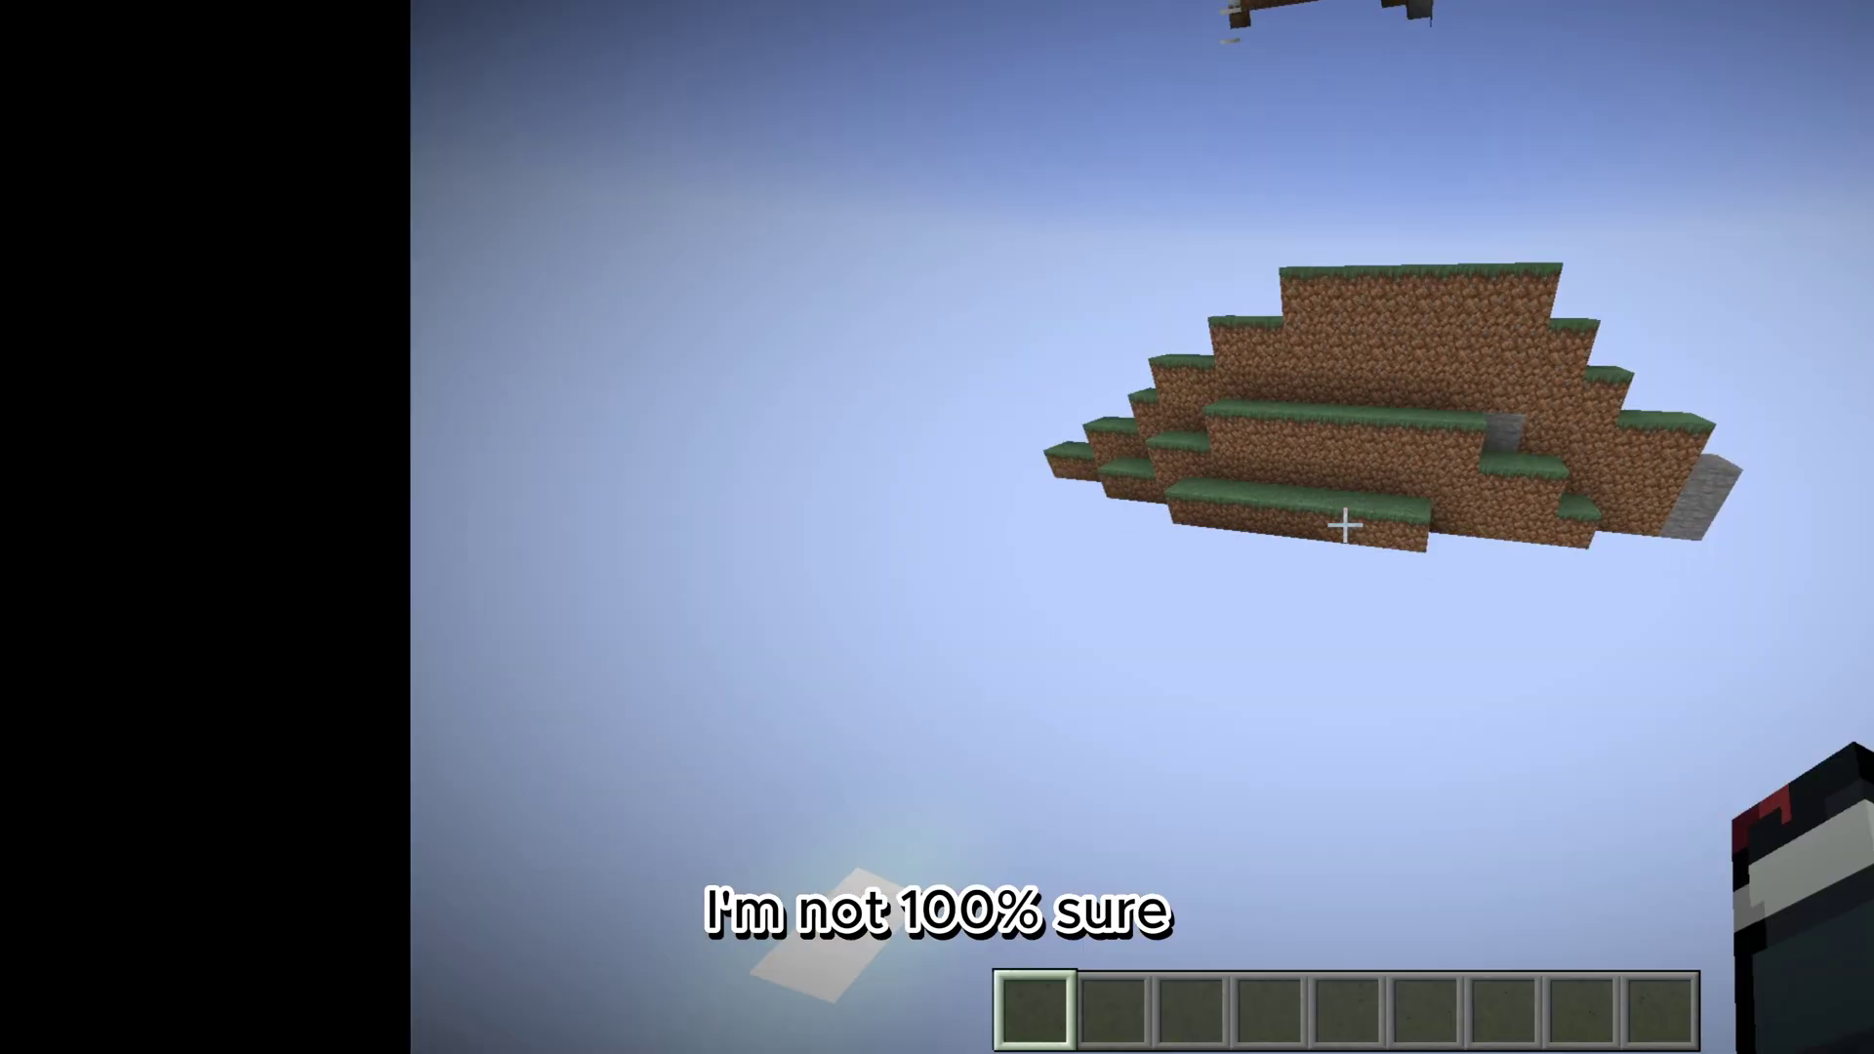
pyautogui.press('w')
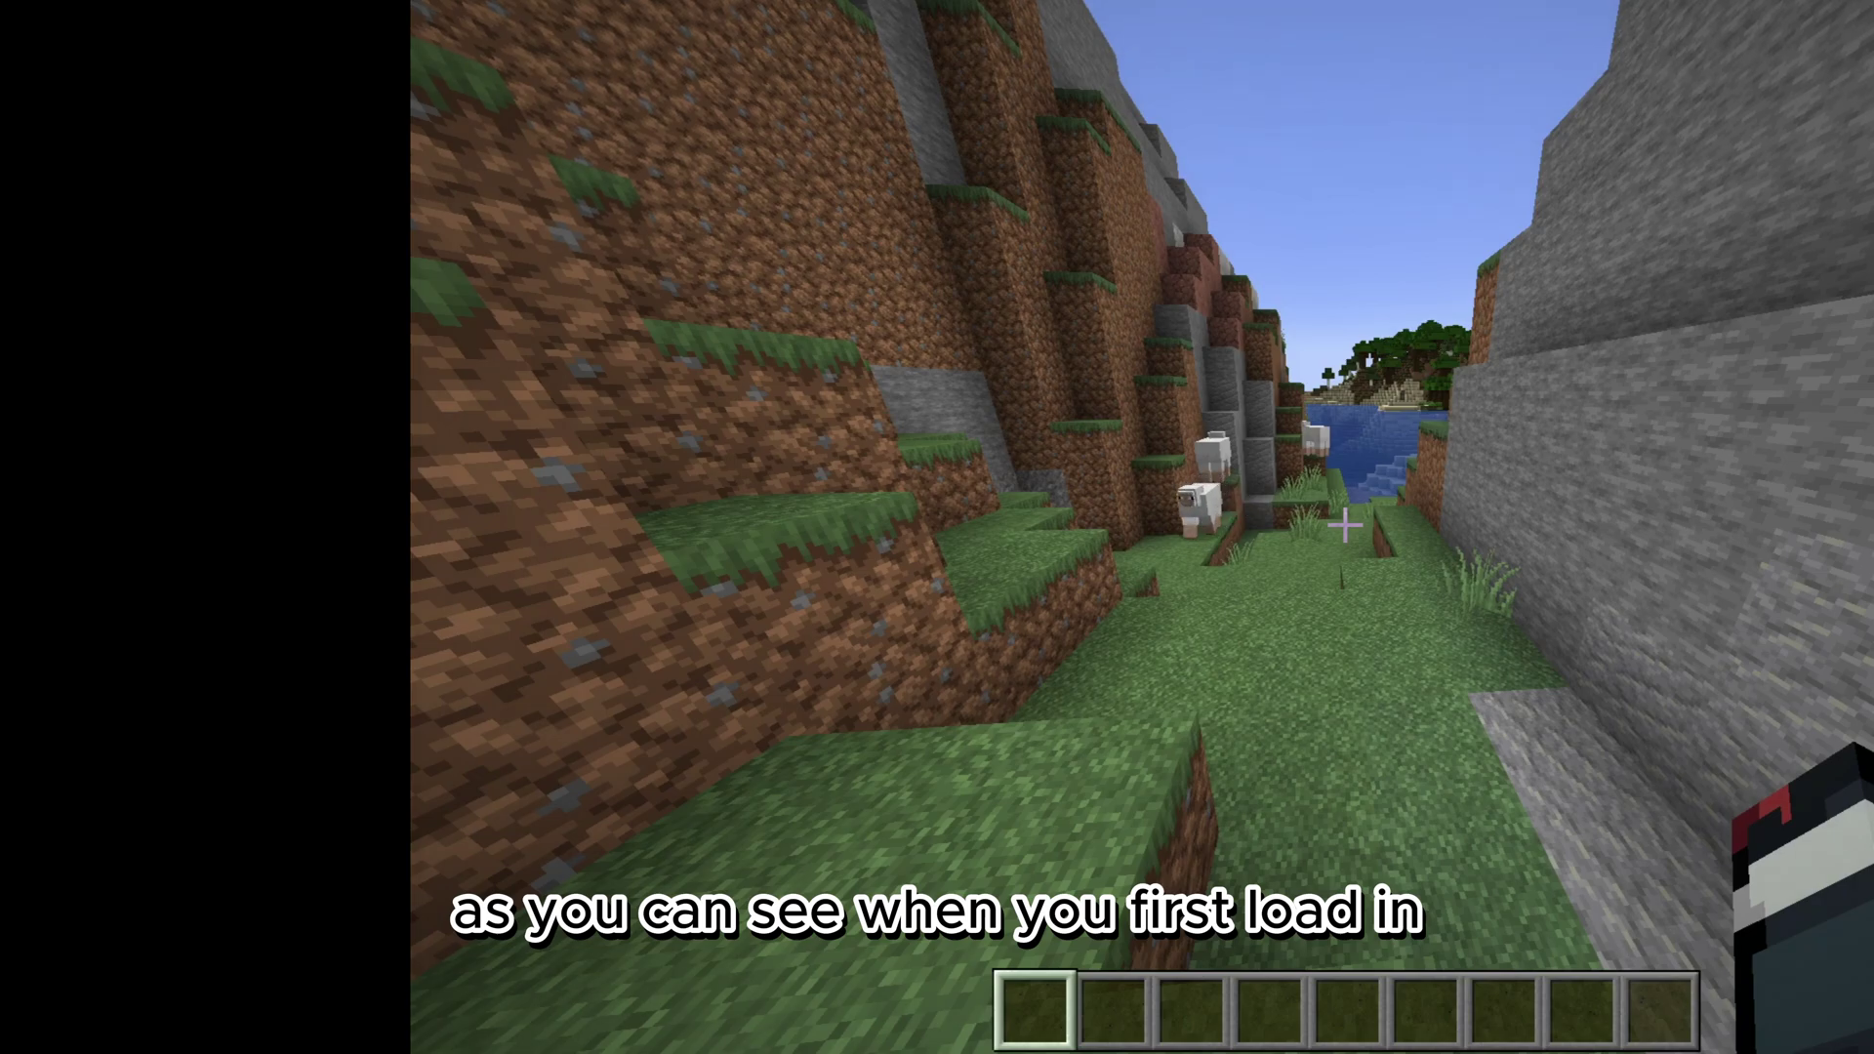
# Open Auto Walk's settings from Meteor's Right Shift menu, return to the game, then reopen the menu.
pyautogui.press('Shift_R')
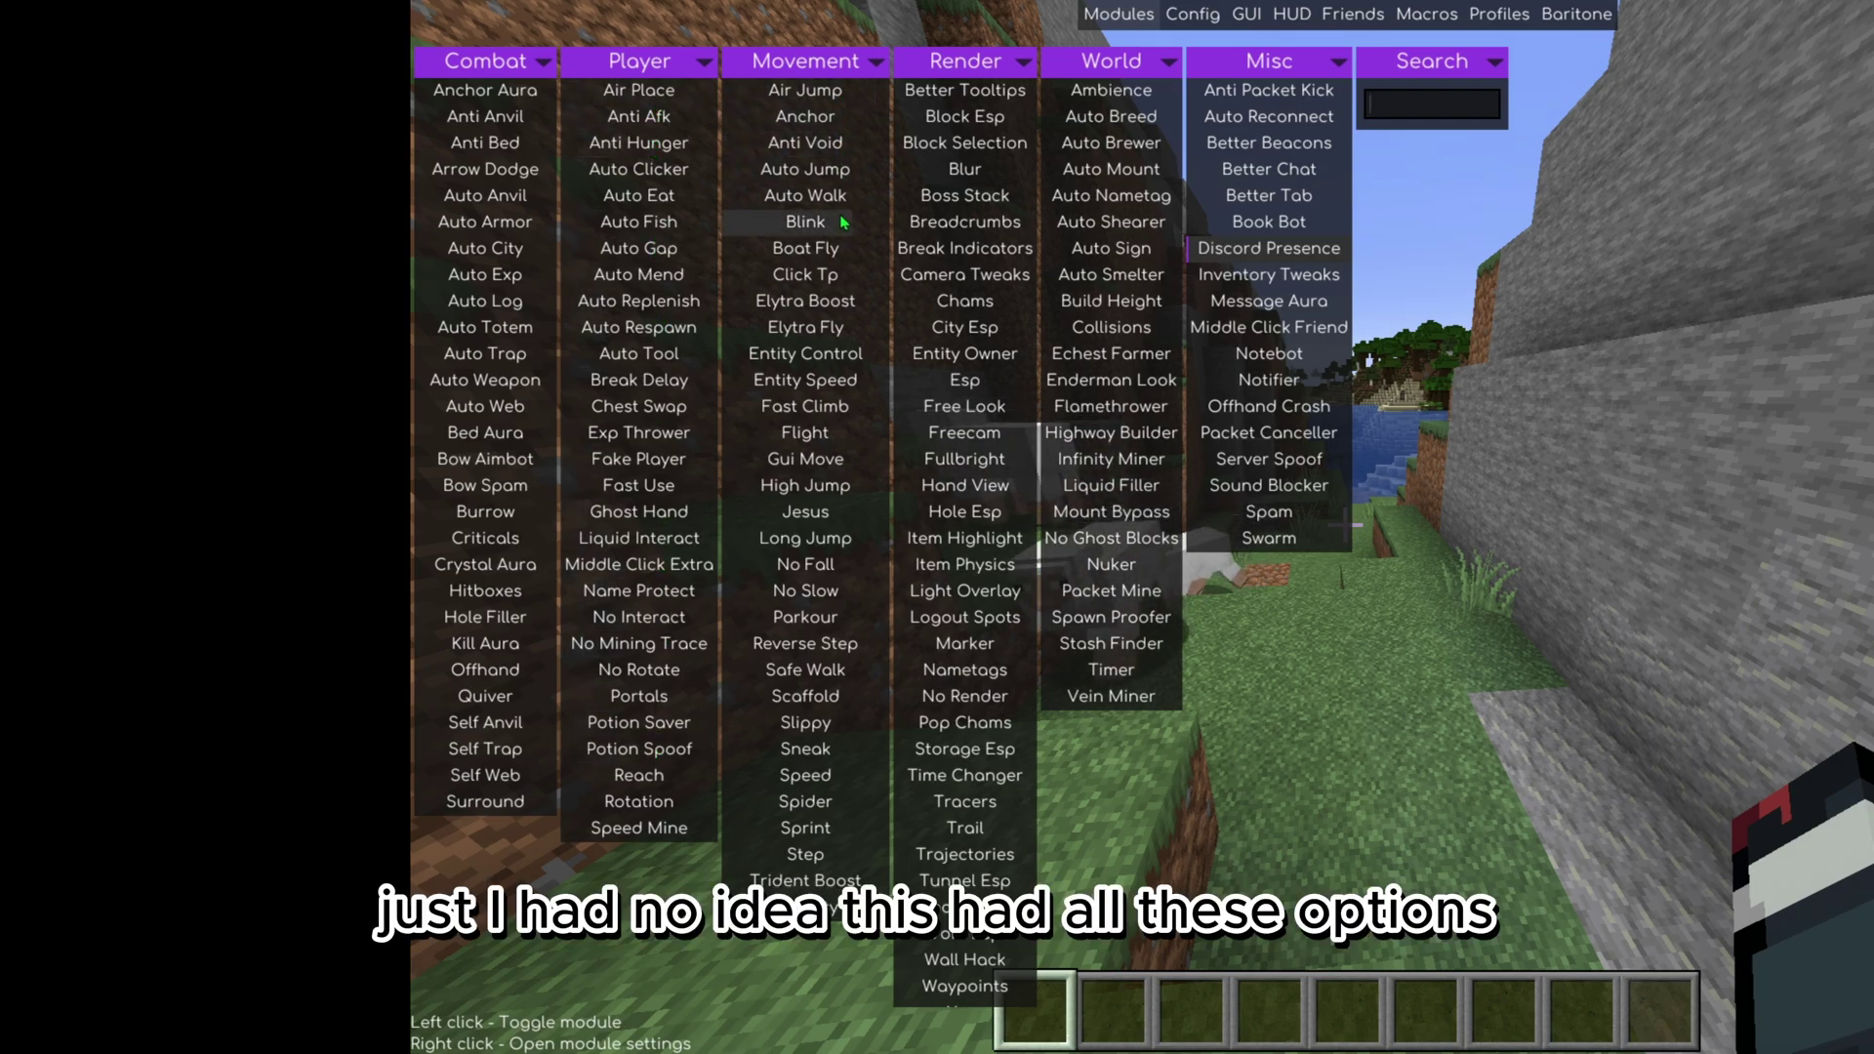
pyautogui.moveTo(842, 204)
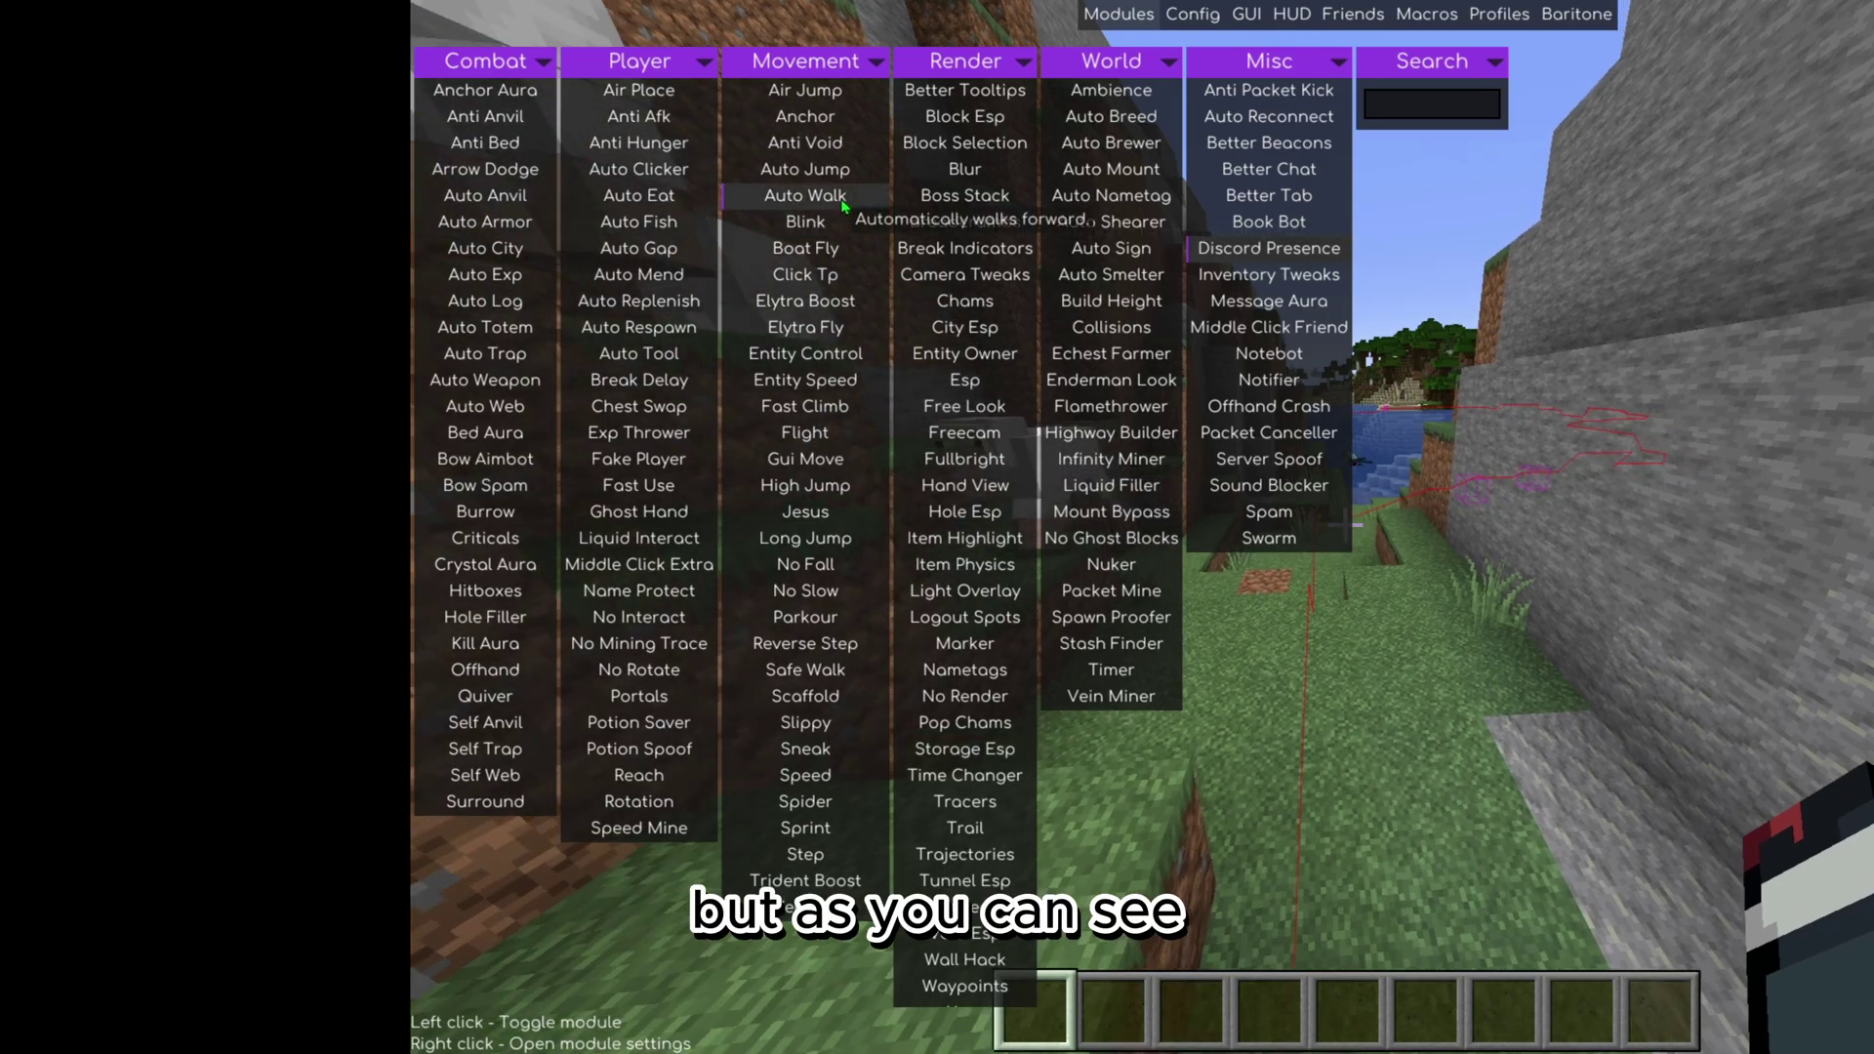
pyautogui.rightClick(843, 204)
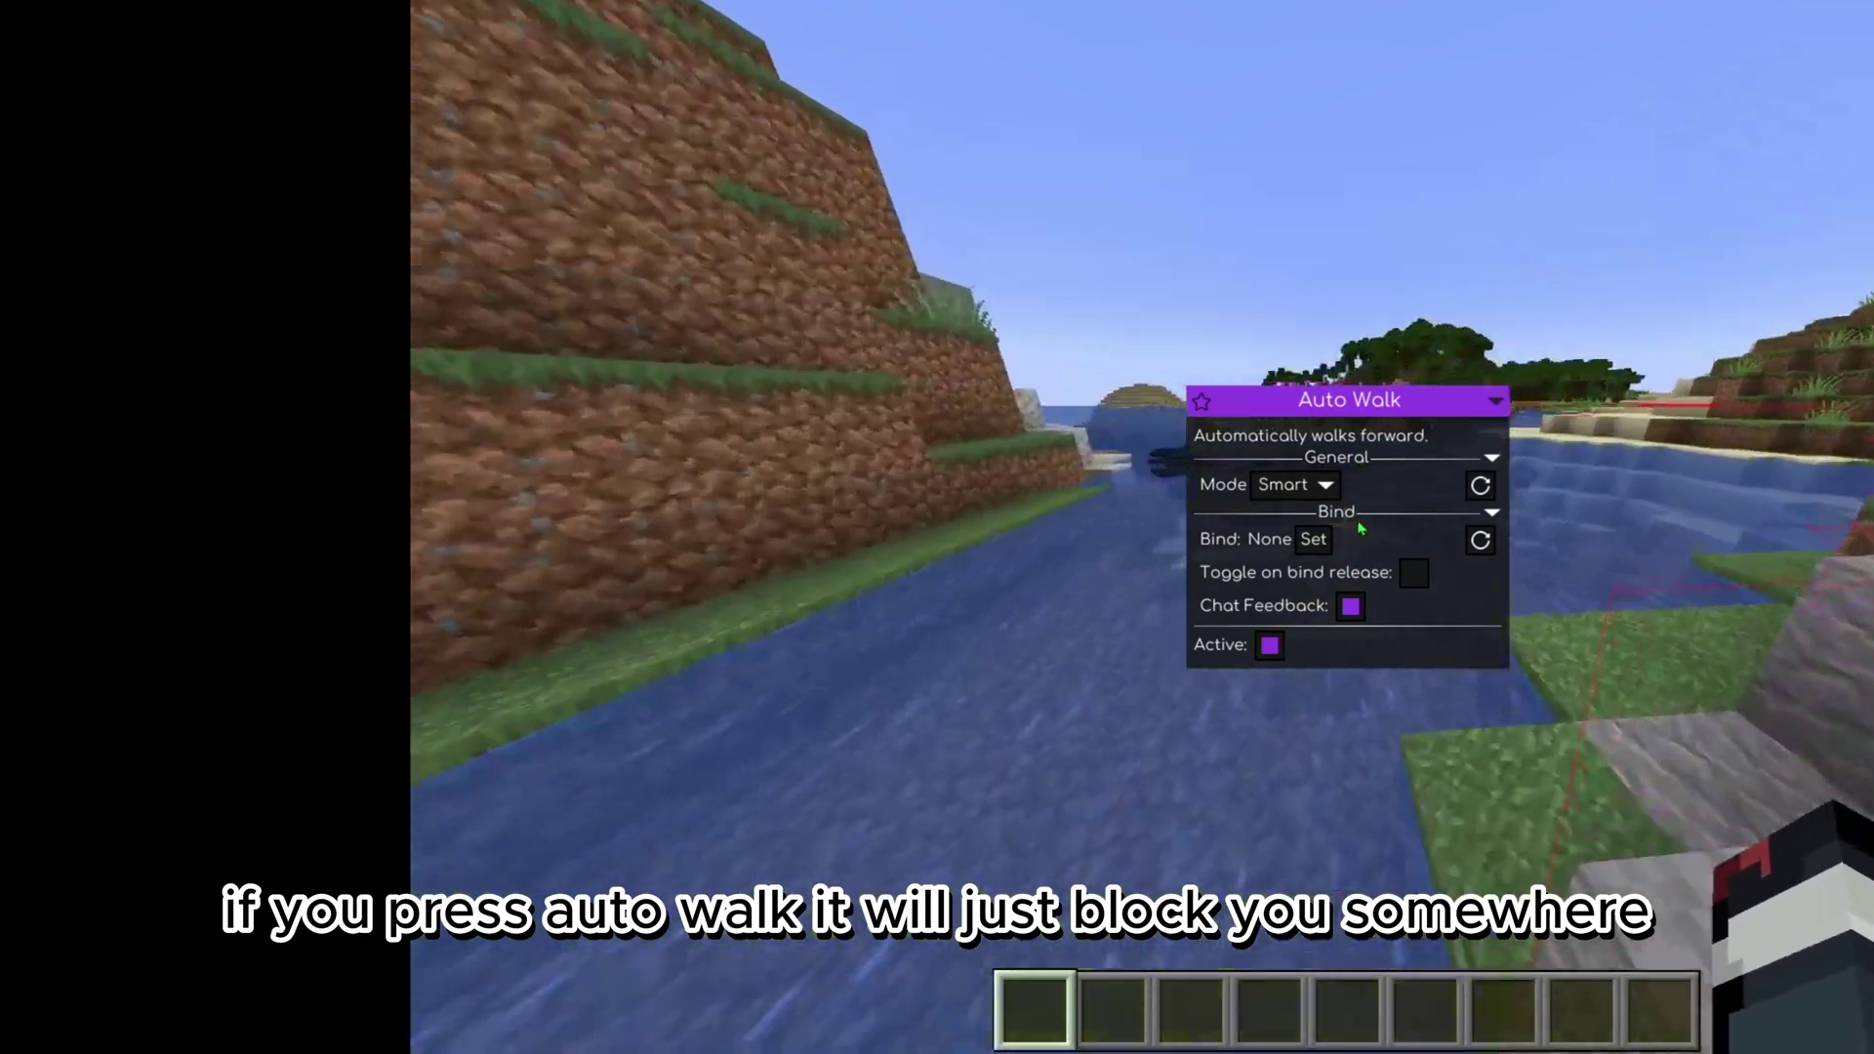
pyautogui.press('Escape')
pyautogui.press('Escape')
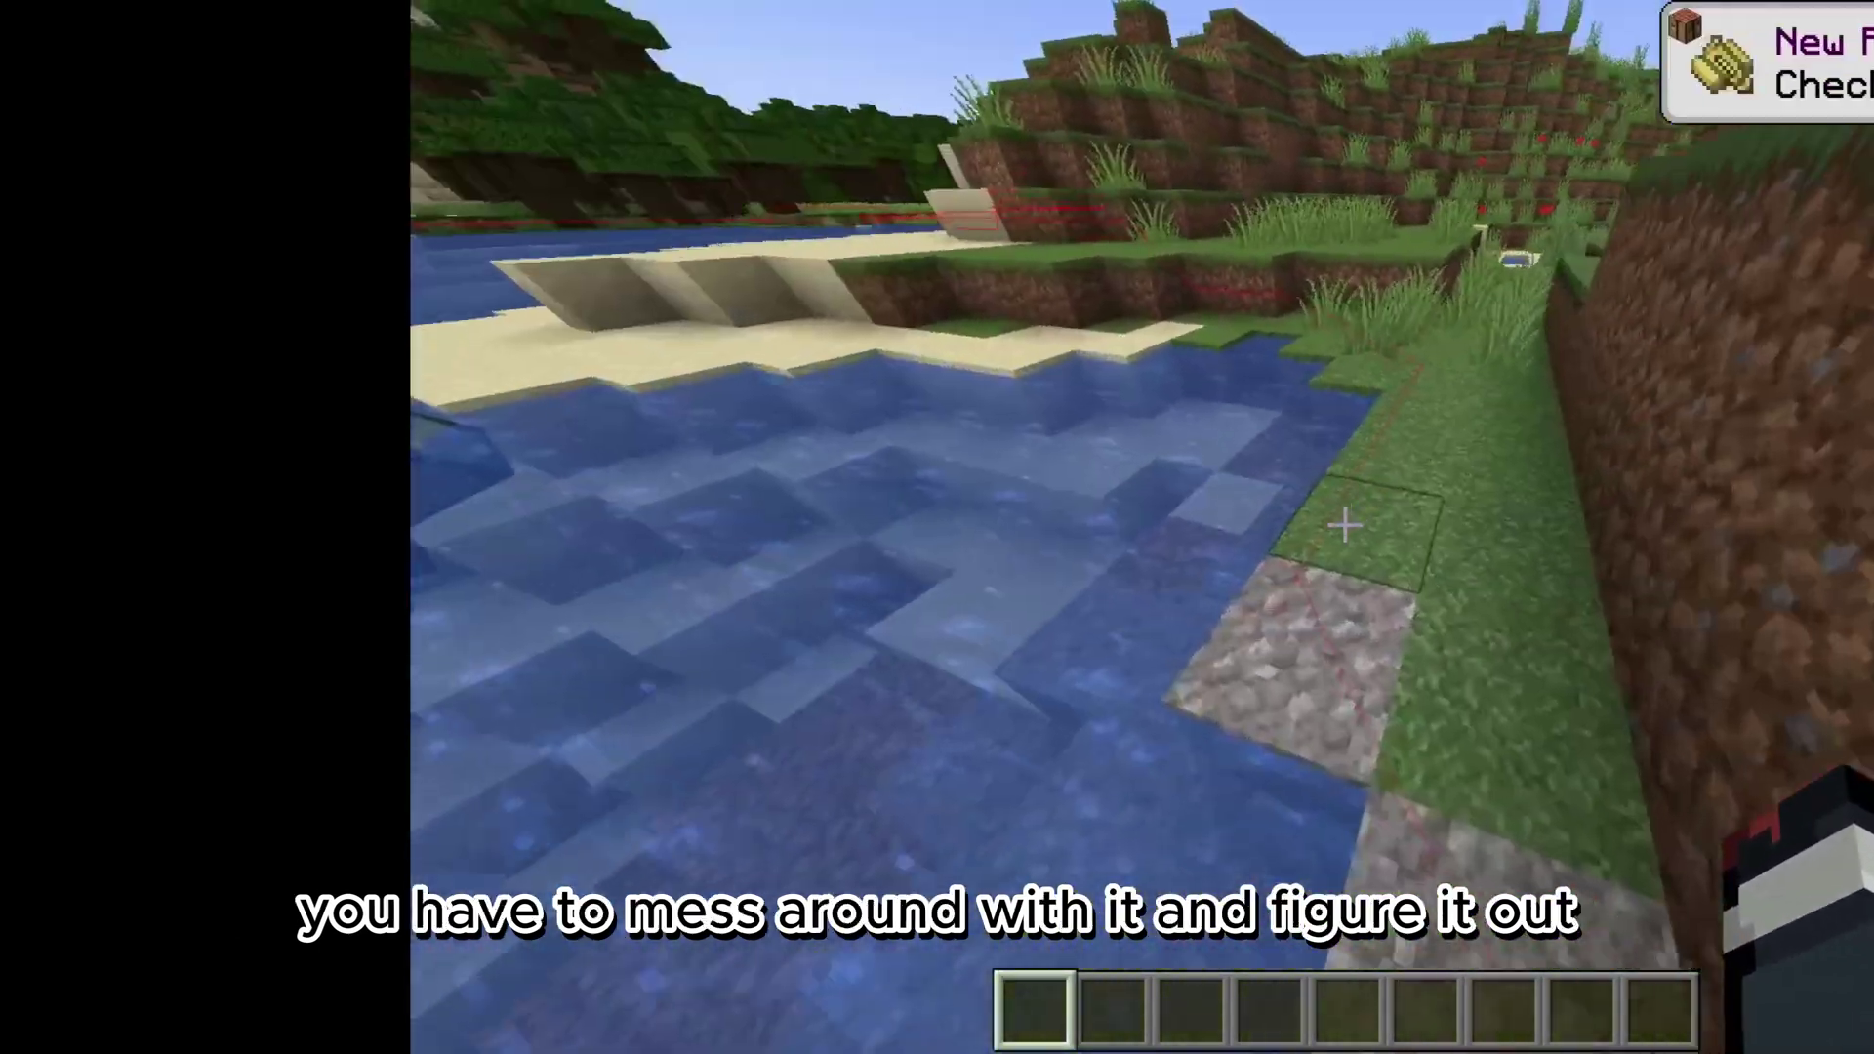
pyautogui.press('Shift_R')
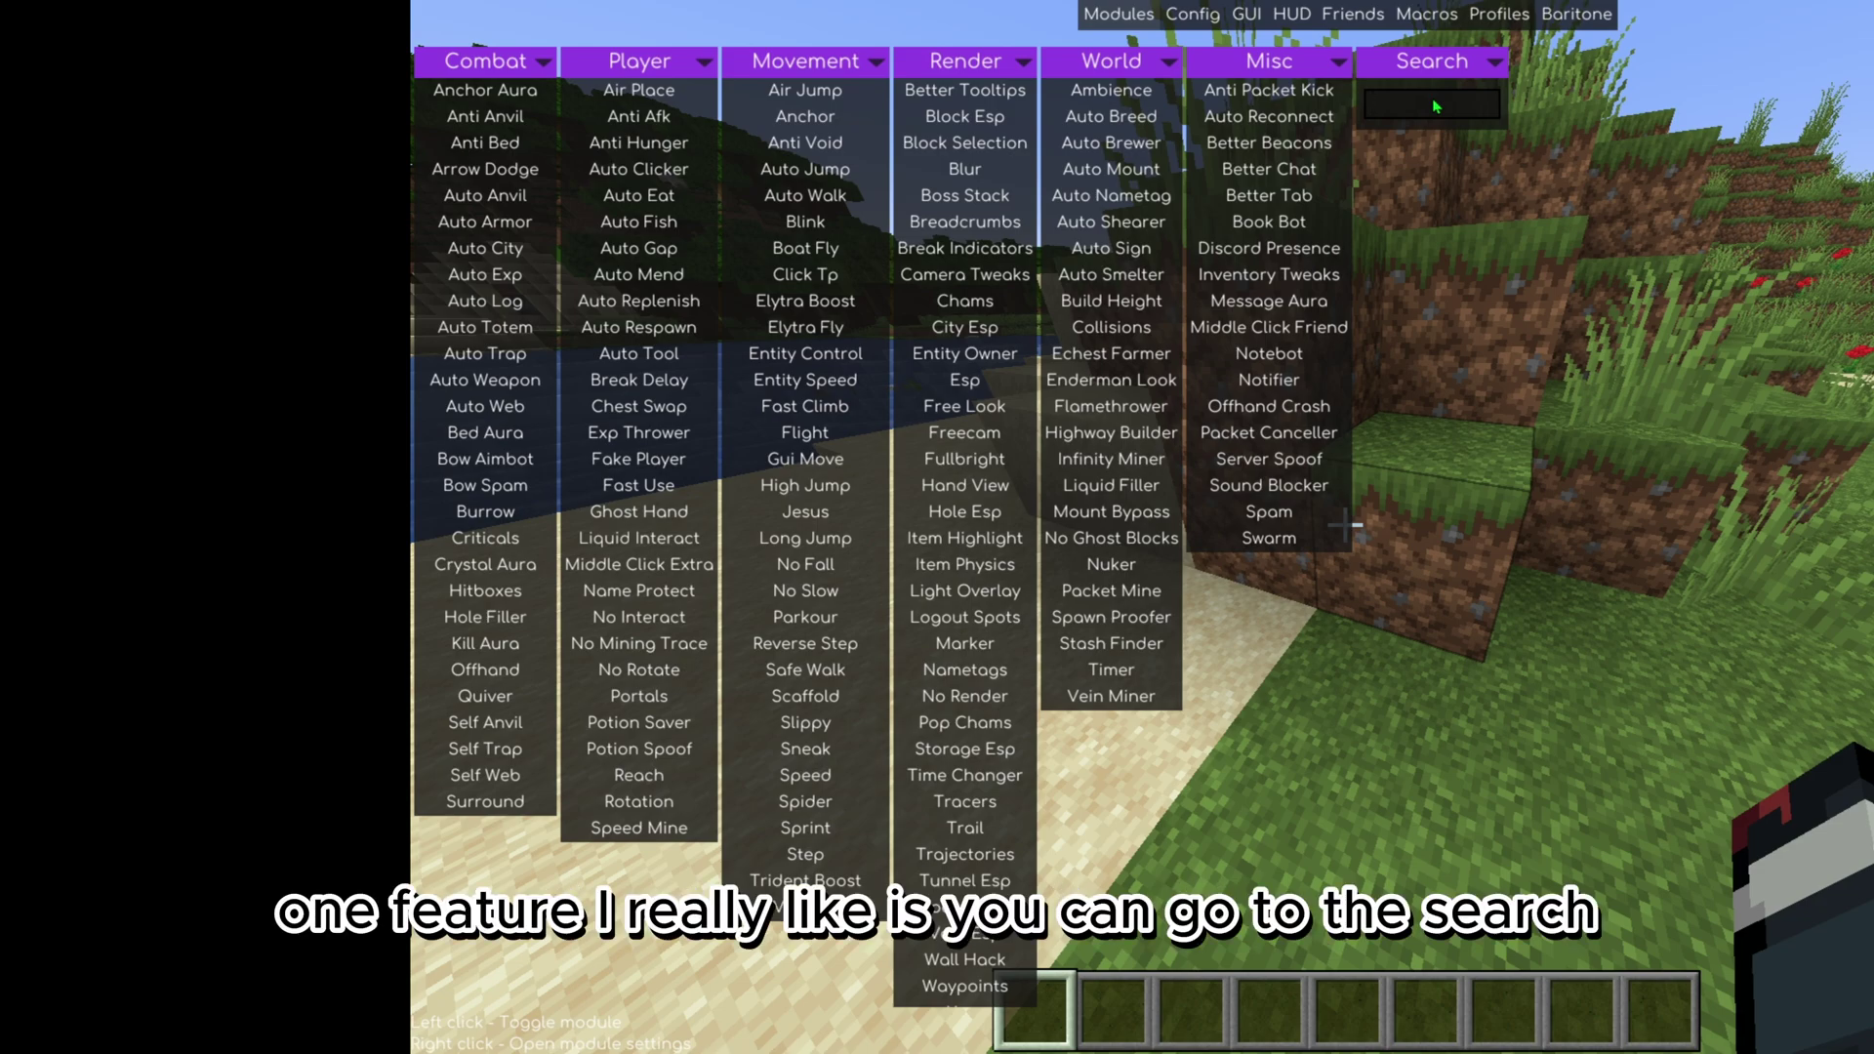
pyautogui.write('kill')
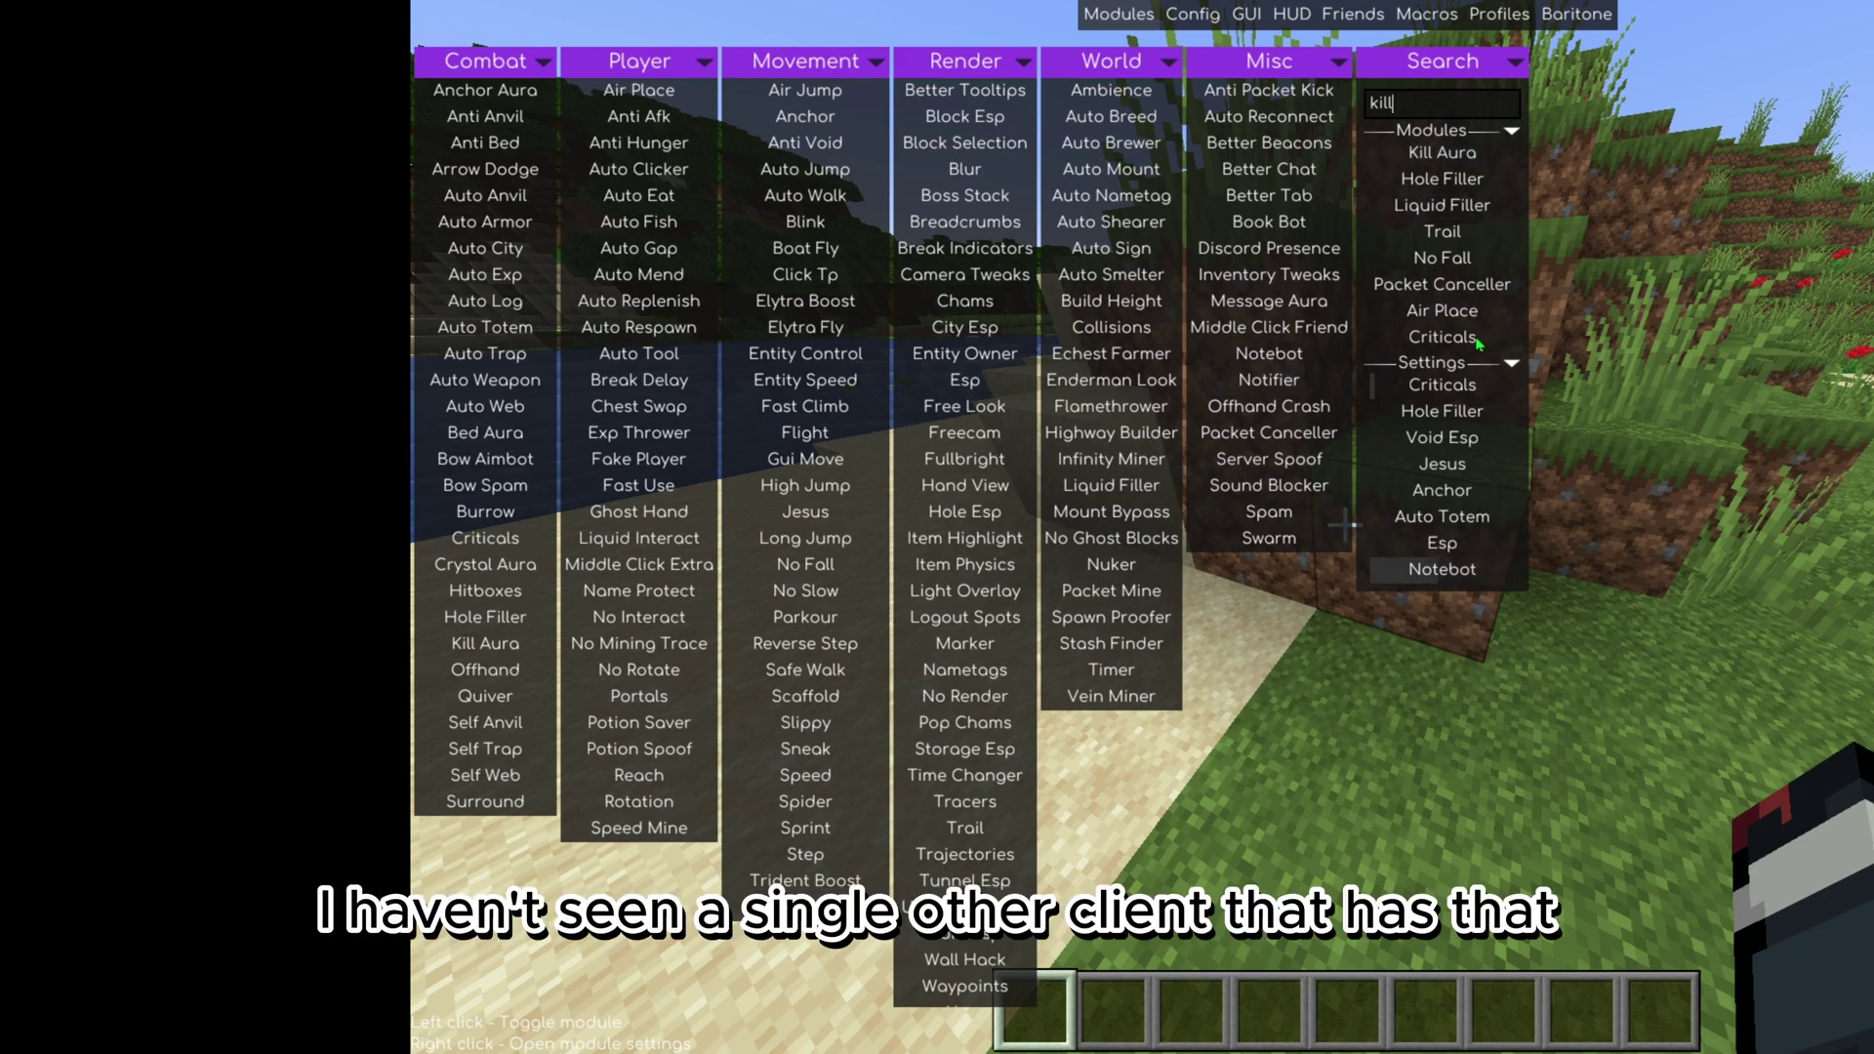
pyautogui.press('BackSpace')
pyautogui.press('BackSpace')
pyautogui.press('BackSpace')
pyautogui.press('BackSpace')
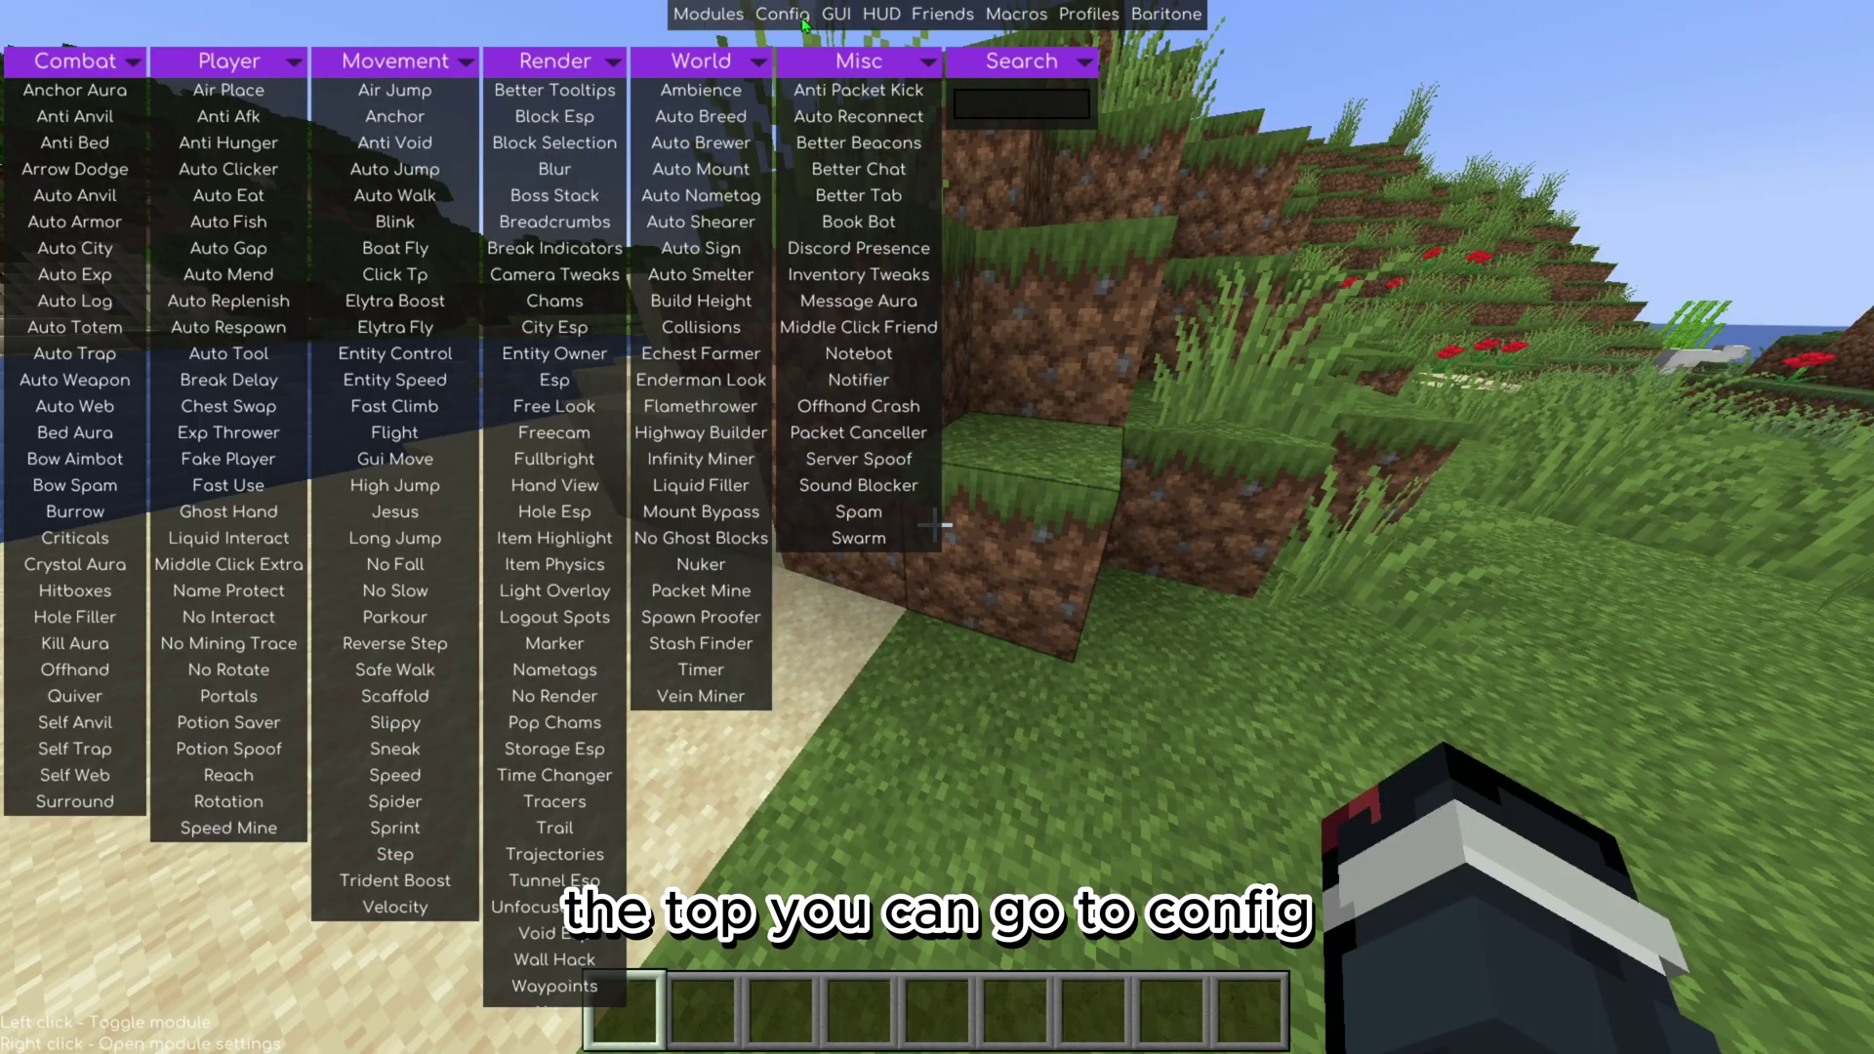
# Browse Meteor Client's Config, GUI and HUD settings, returning once to the module columns.
pyautogui.click(1210, 18)
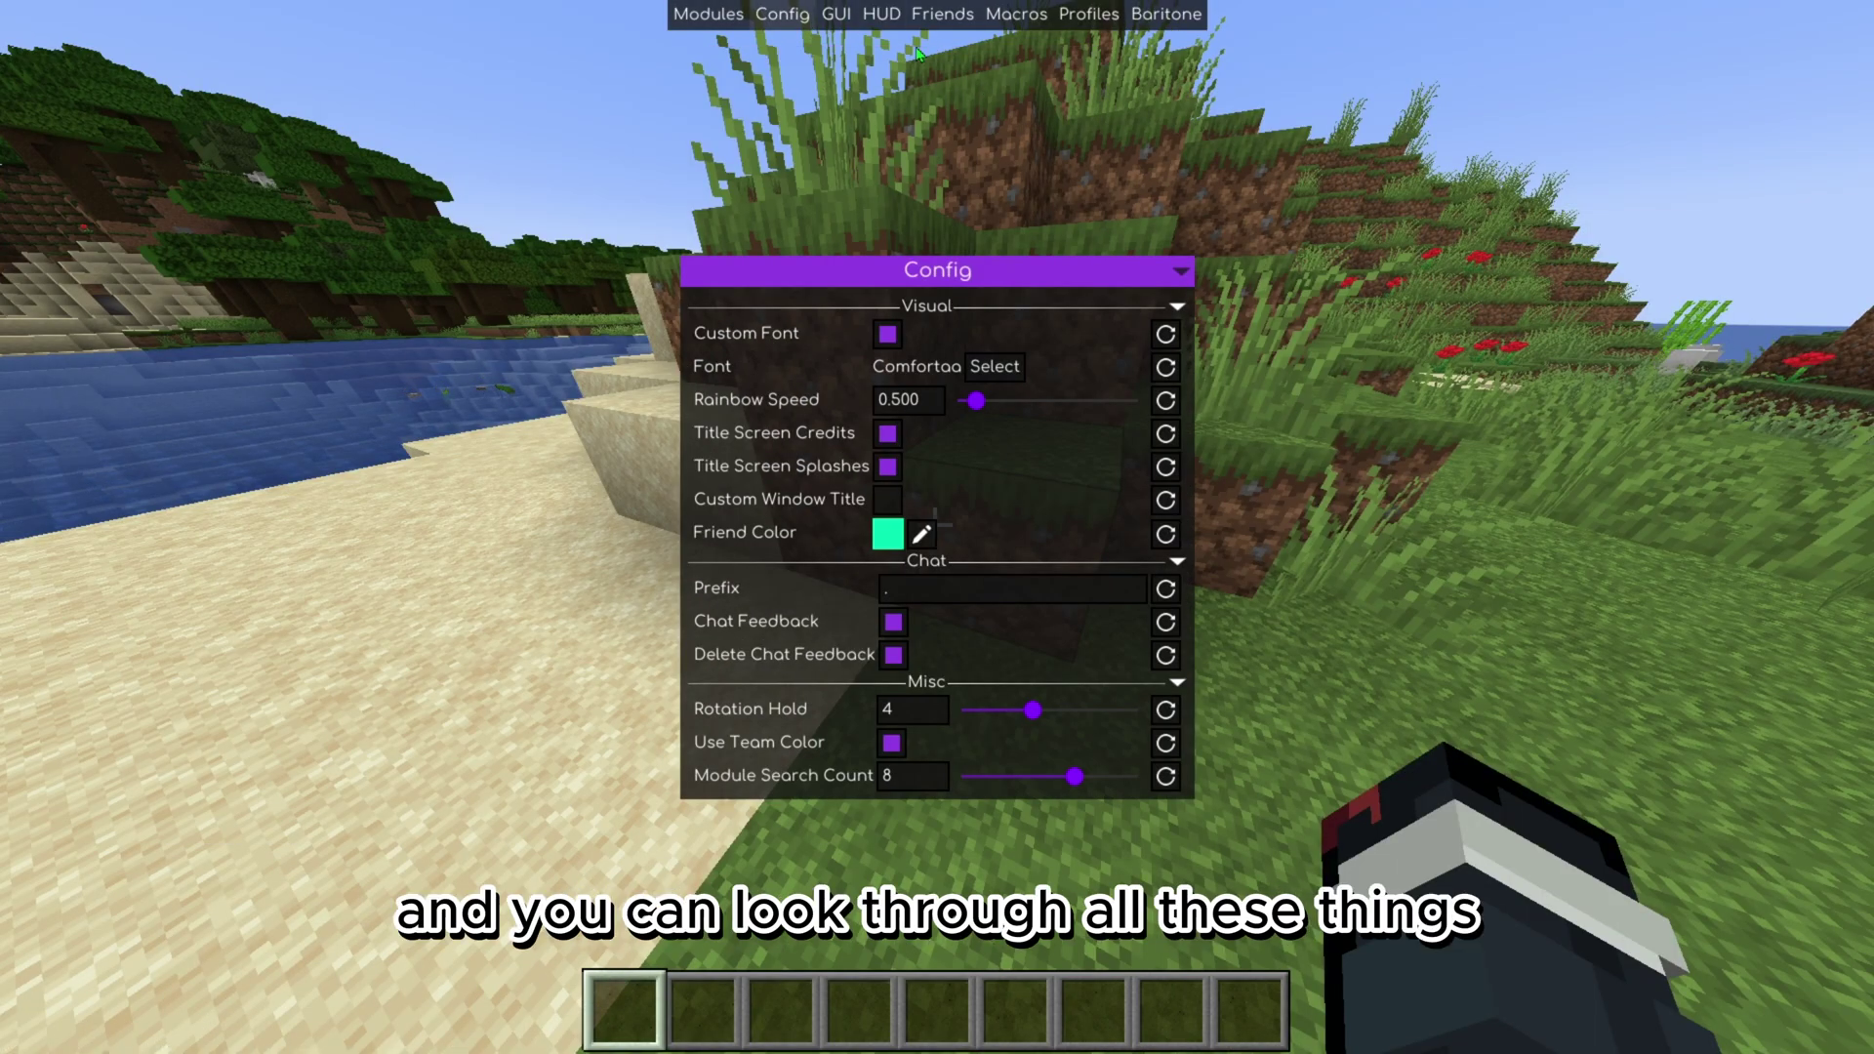
pyautogui.click(847, 14)
pyautogui.click(882, 15)
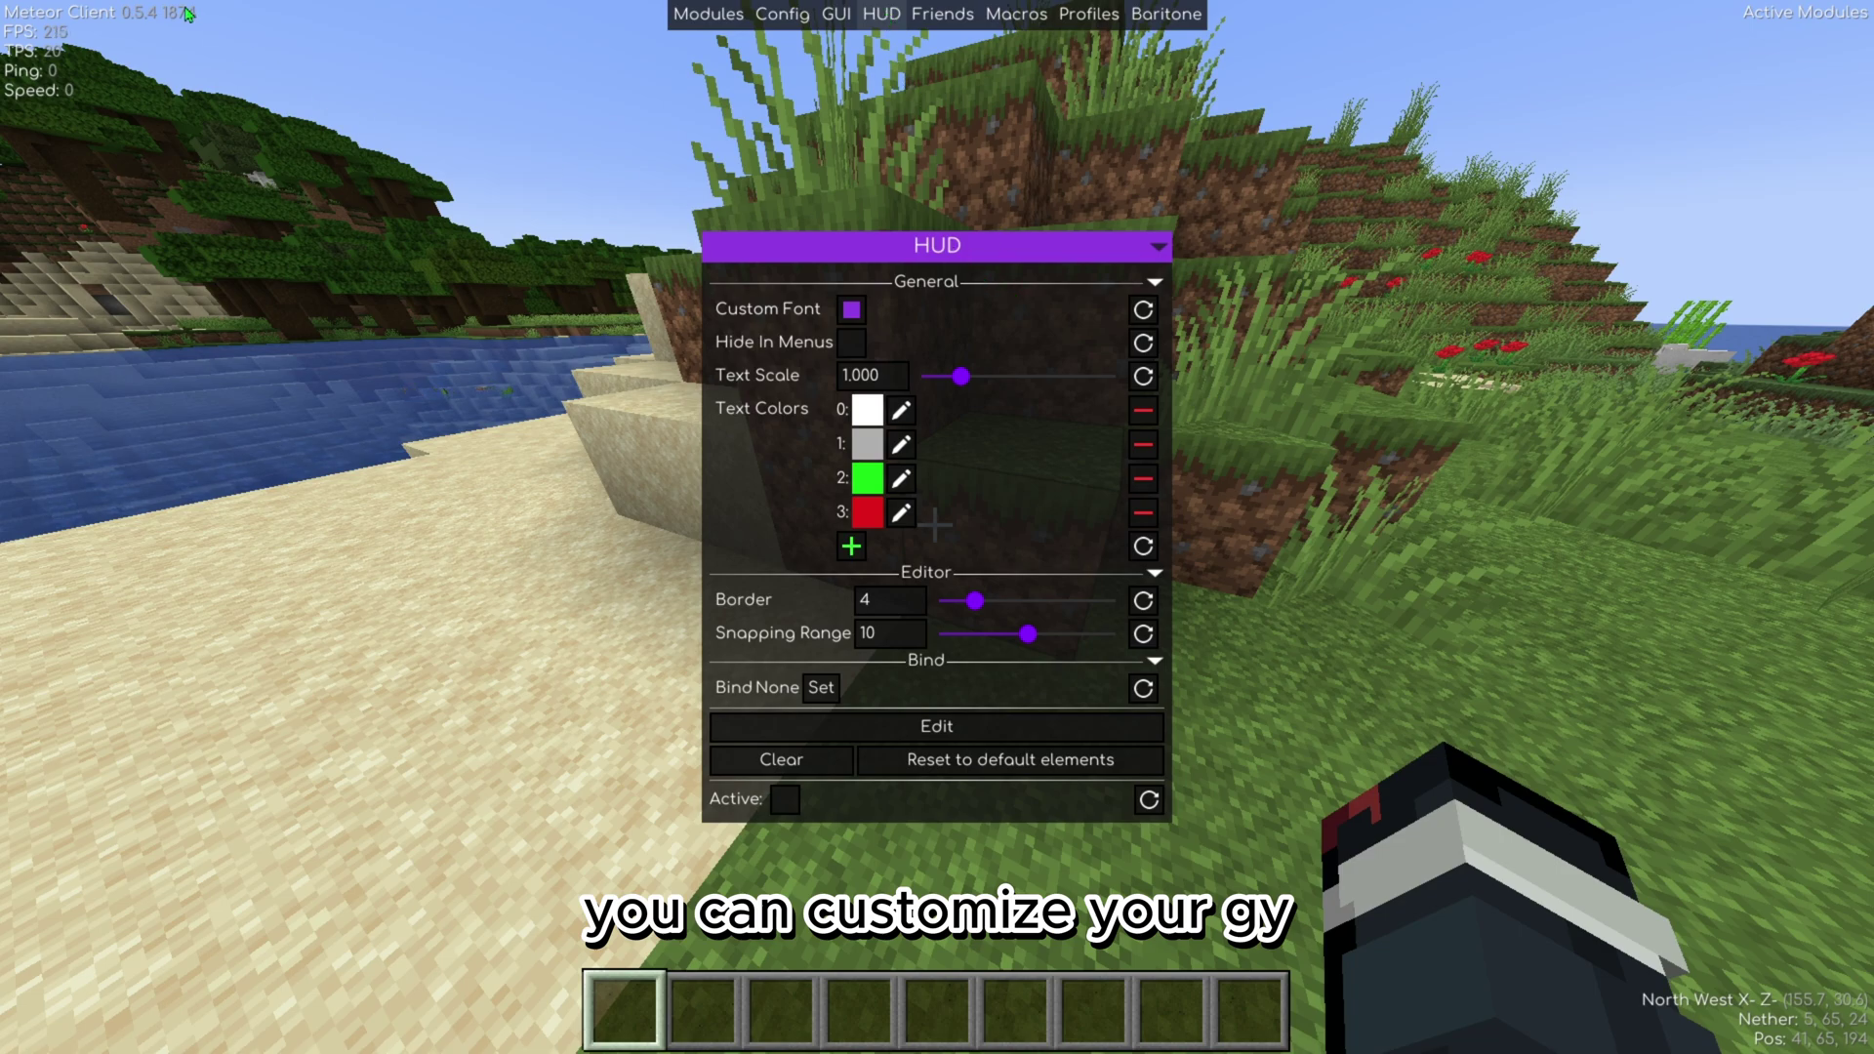
pyautogui.click(712, 17)
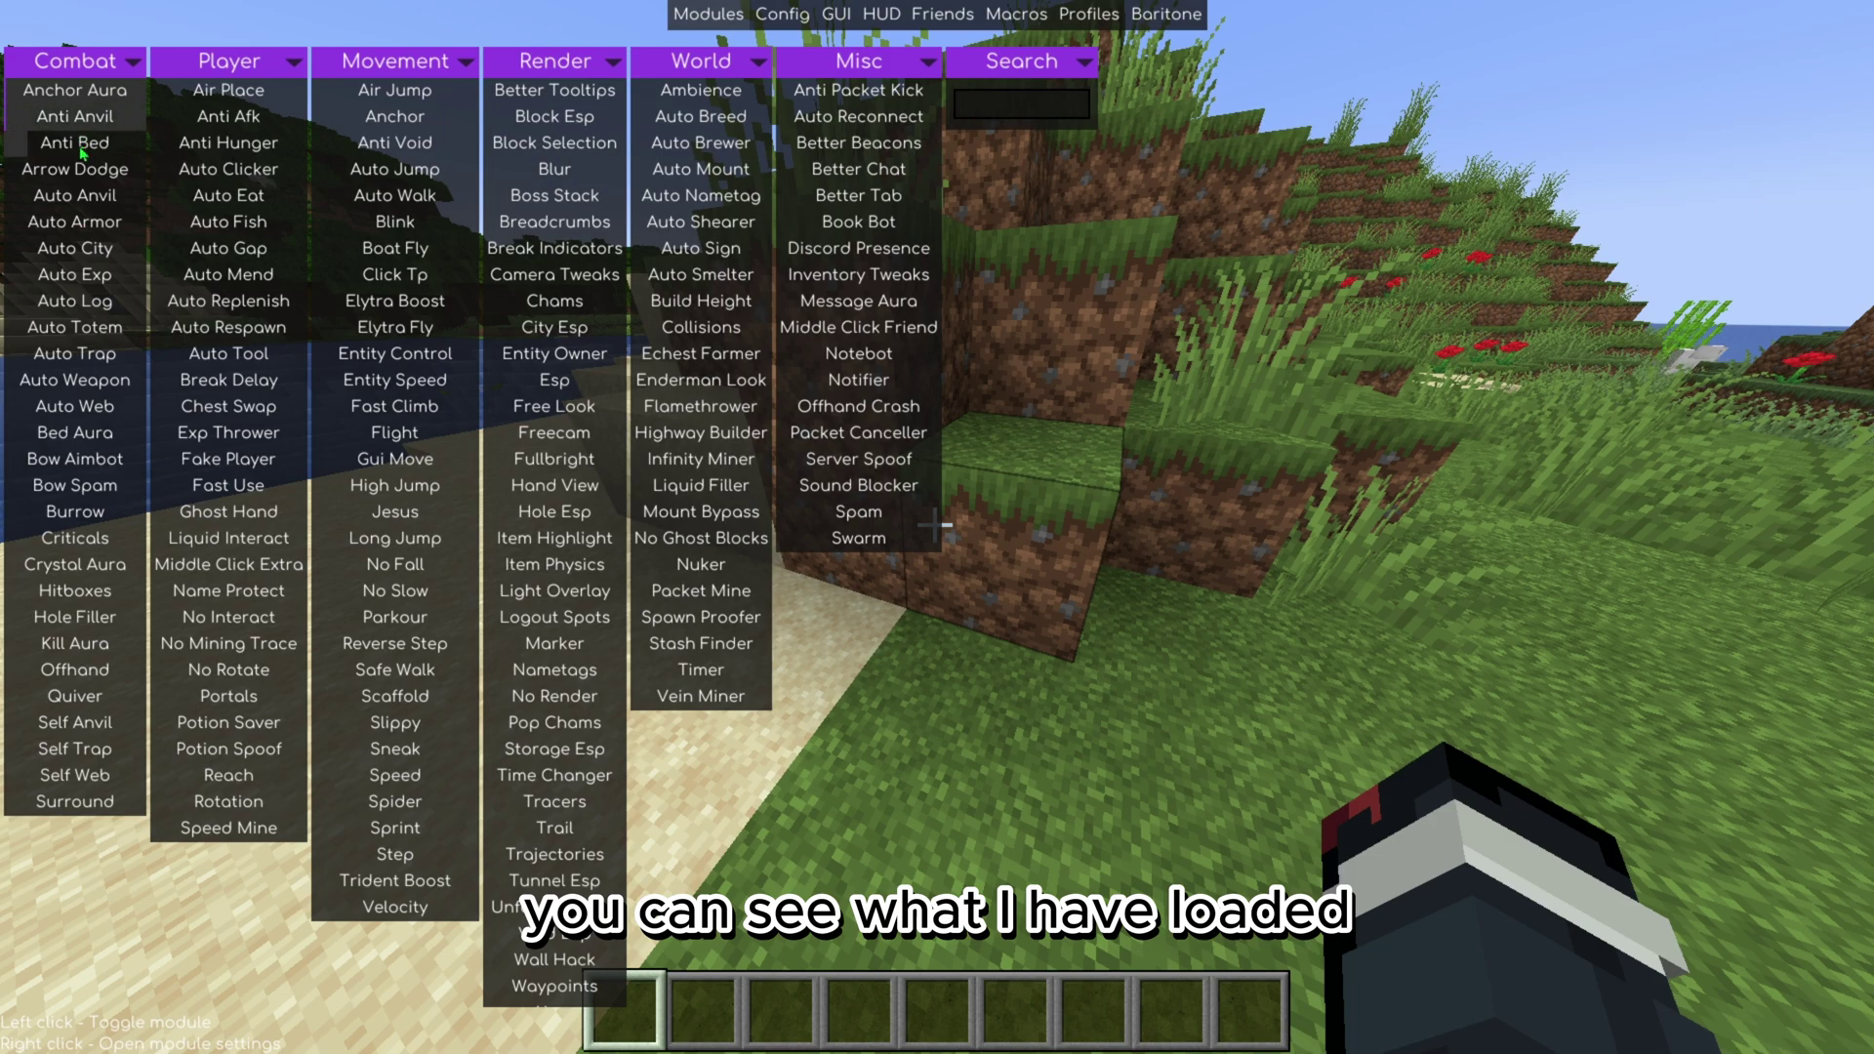
pyautogui.click(871, 14)
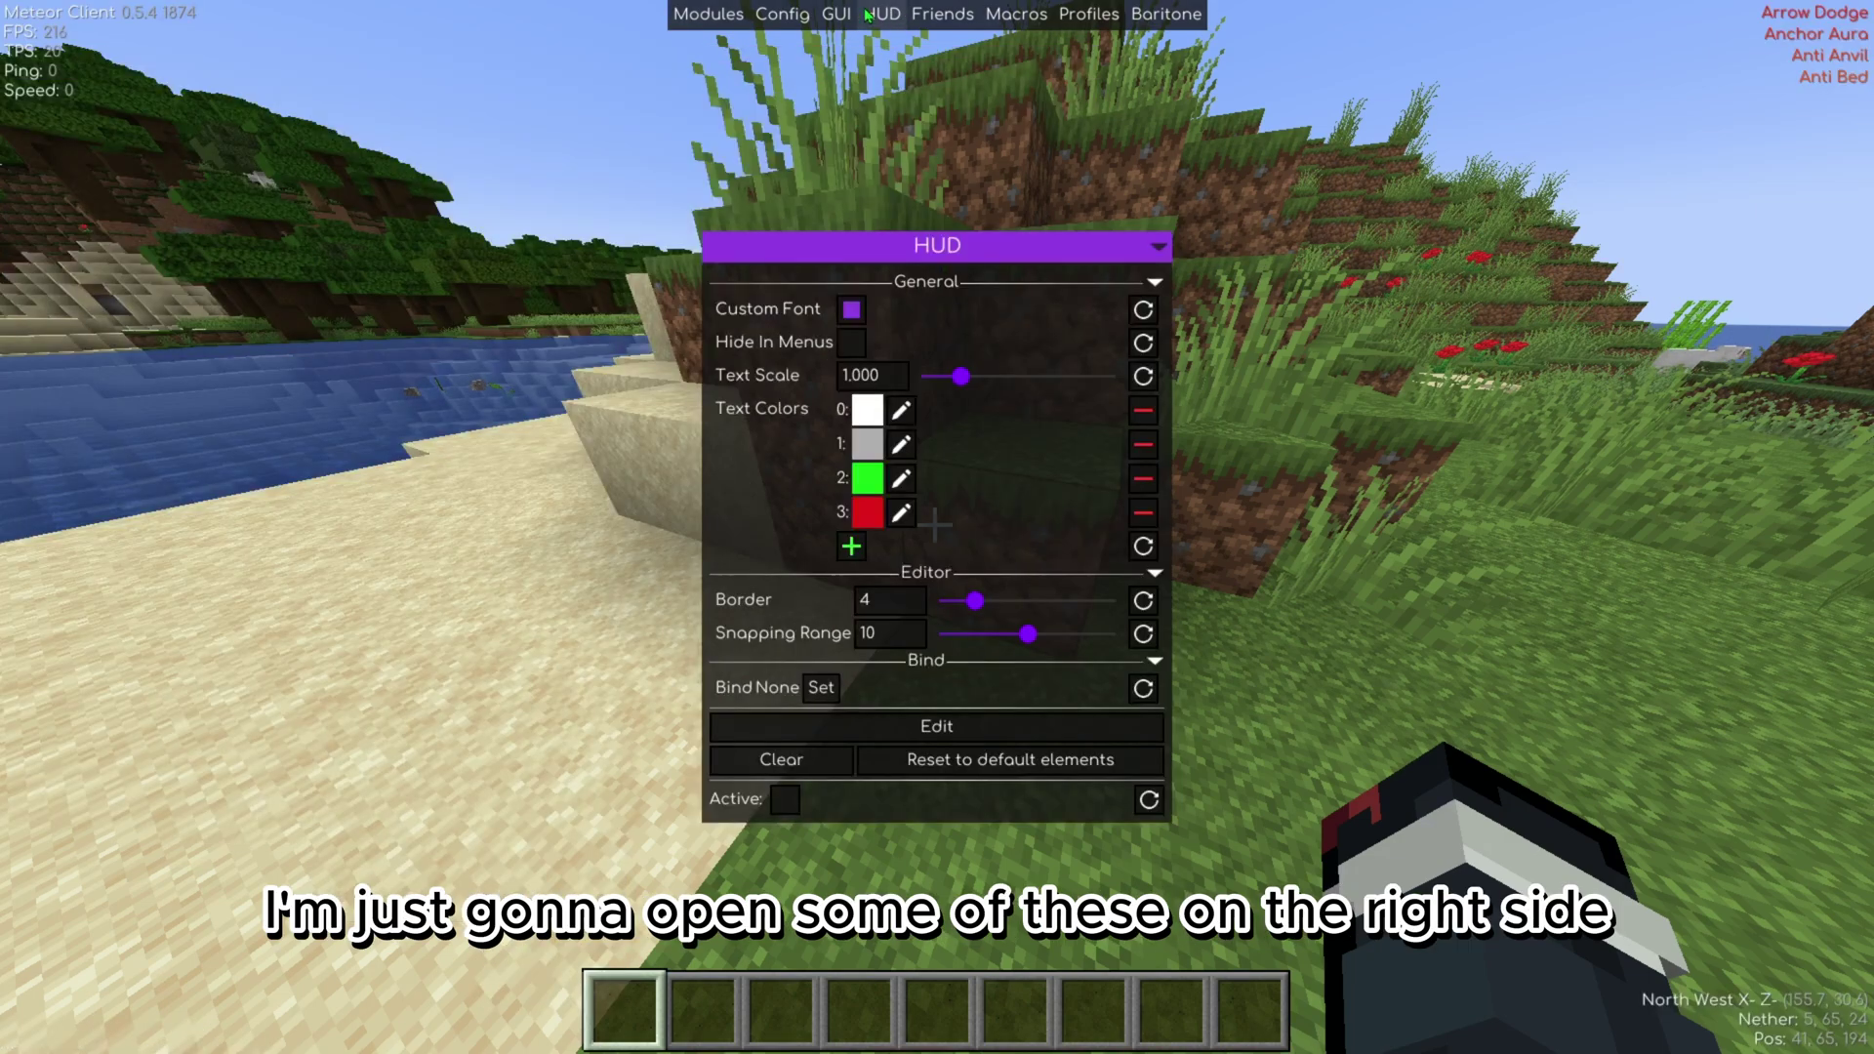
# Look through the Friends, Macros, Profiles and Baritone panels, scrolling down the Baritone settings.
pyautogui.click(940, 12)
pyautogui.click(1008, 19)
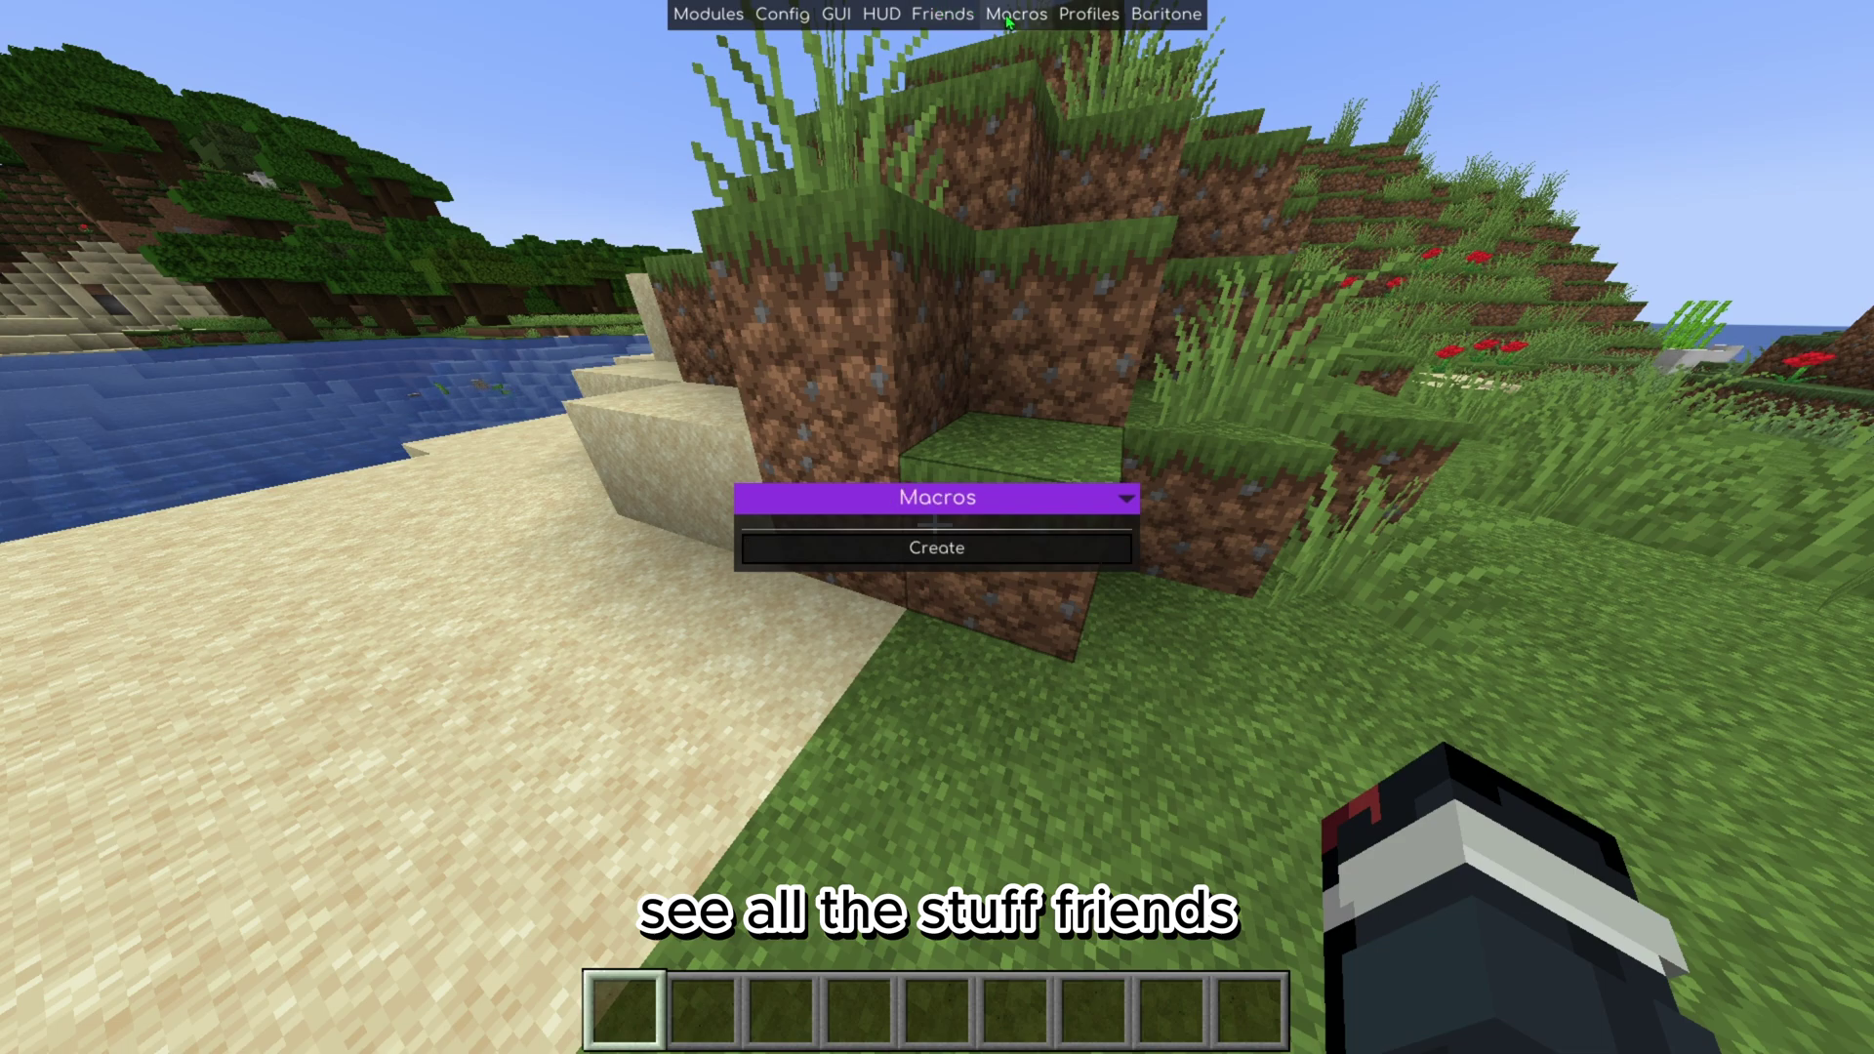
pyautogui.click(1086, 21)
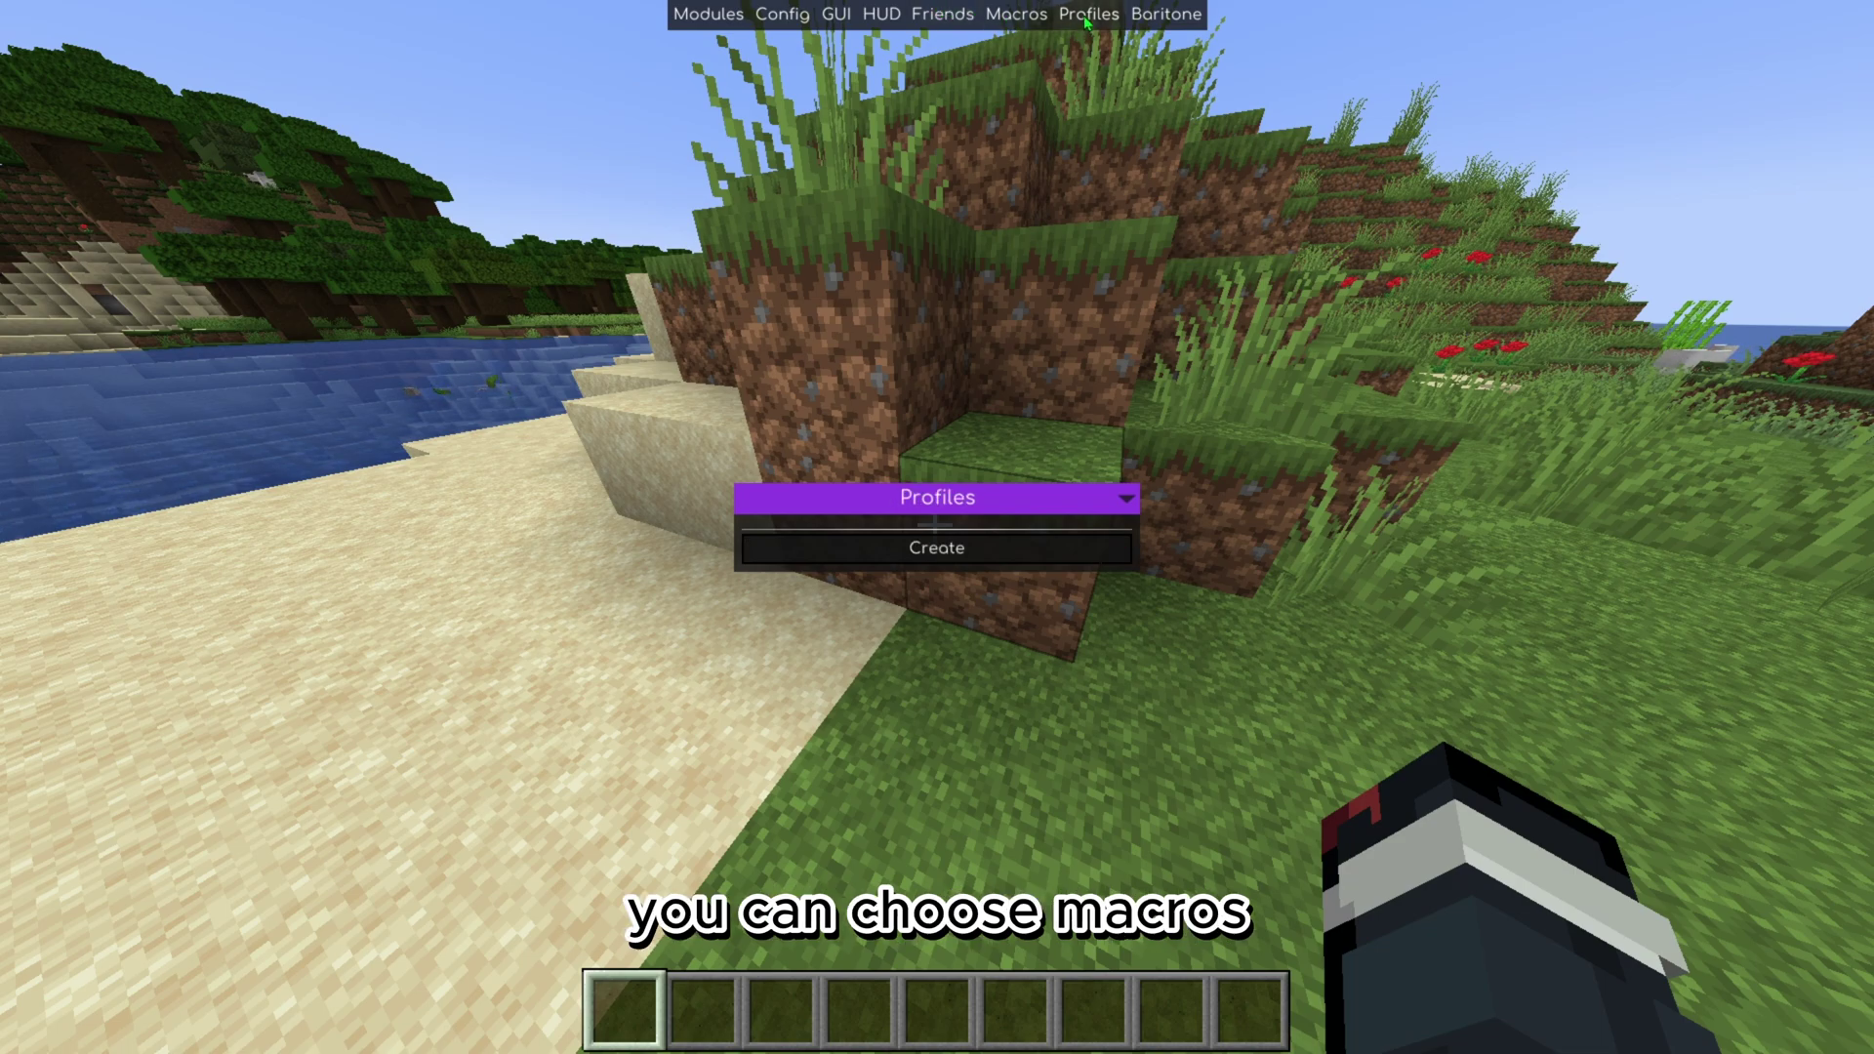
pyautogui.click(1156, 30)
pyautogui.scroll(-15, 1029, 705)
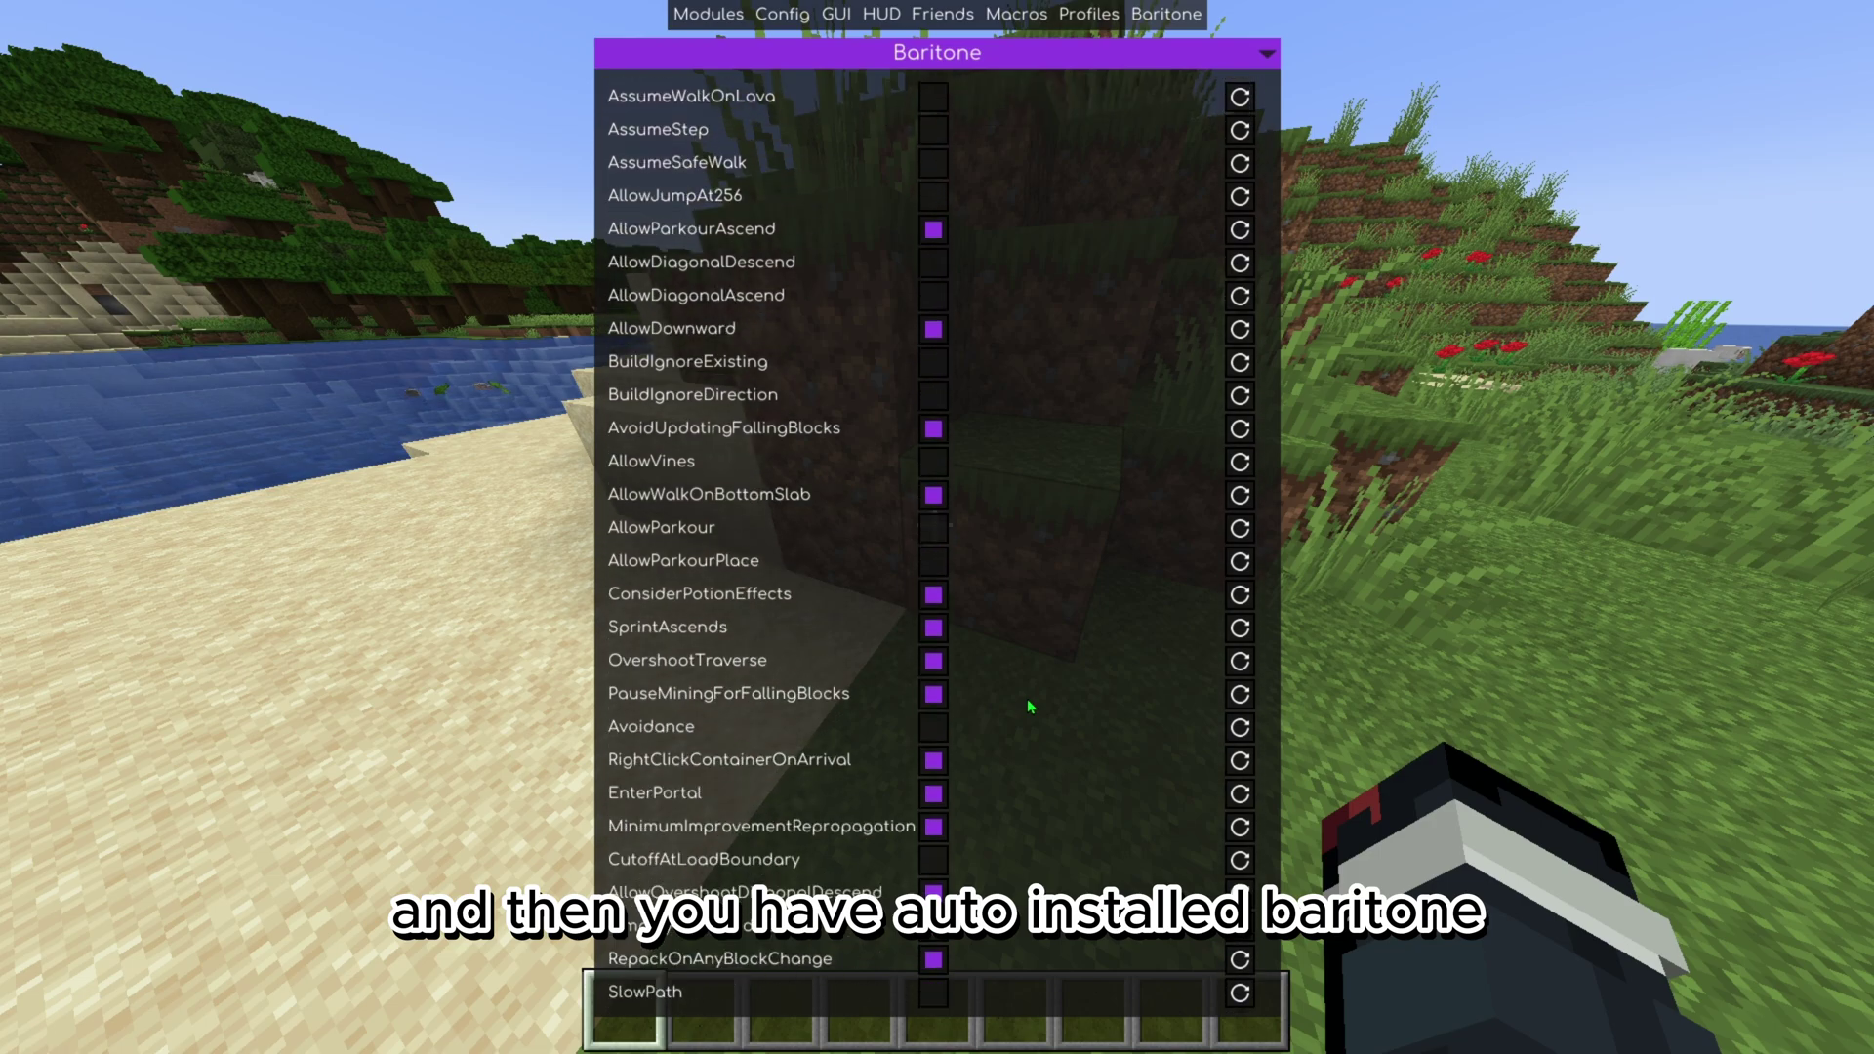
pyautogui.scroll(-6, 1027, 699)
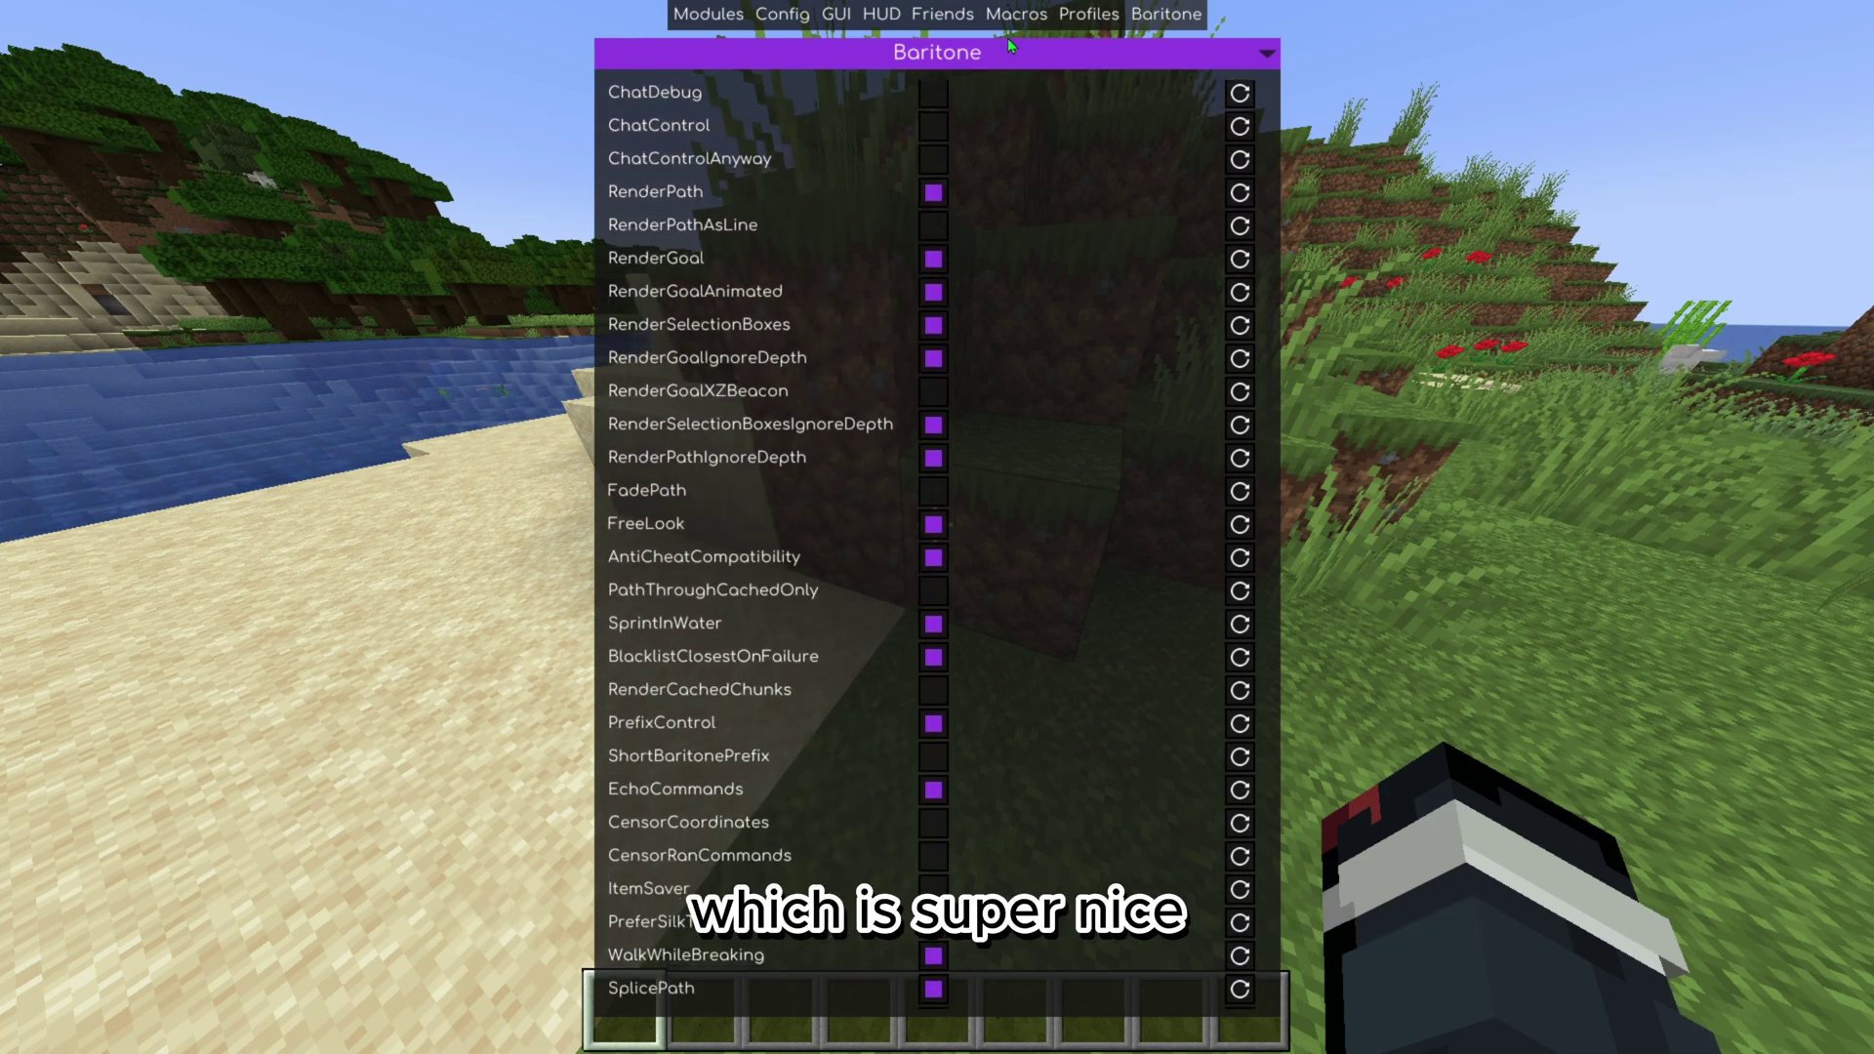
pyautogui.click(912, 20)
# Step back through the HUD, GUI and Config tabs to the Modules category columns.
pyautogui.click(871, 23)
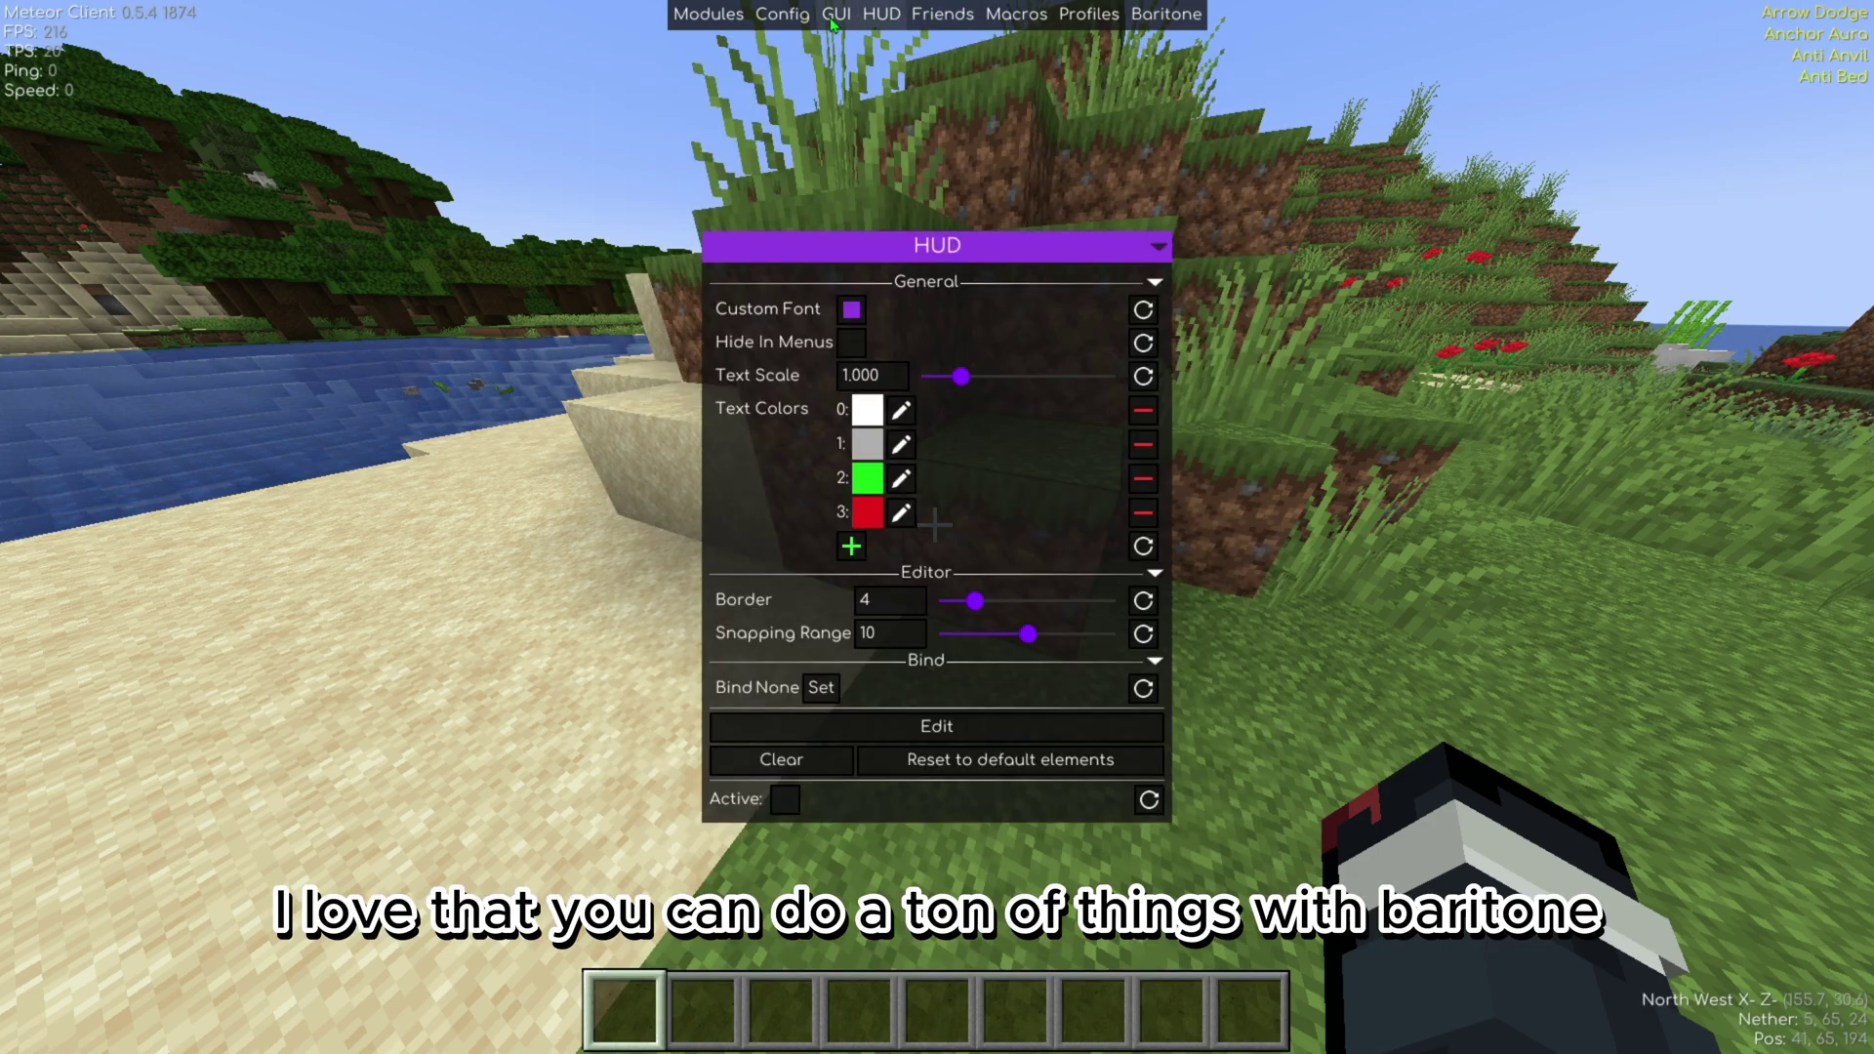
pyautogui.click(832, 24)
pyautogui.click(787, 20)
pyautogui.click(734, 19)
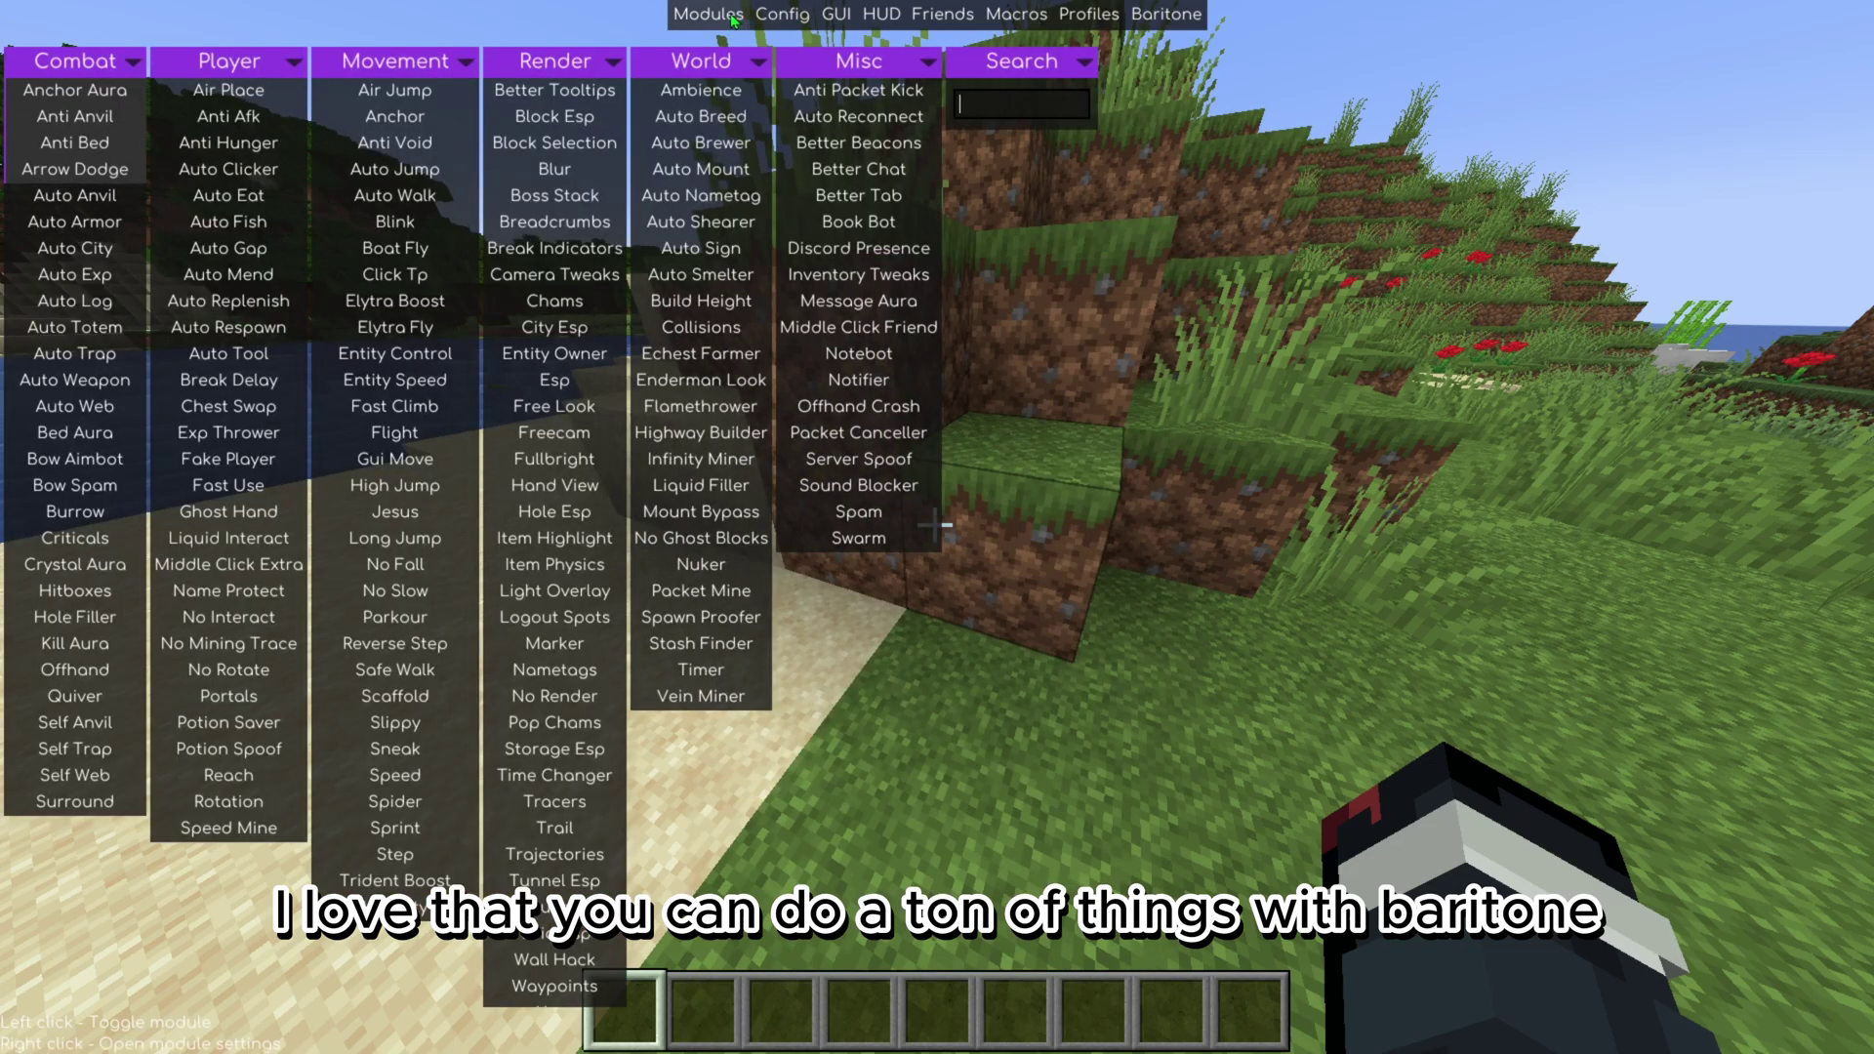